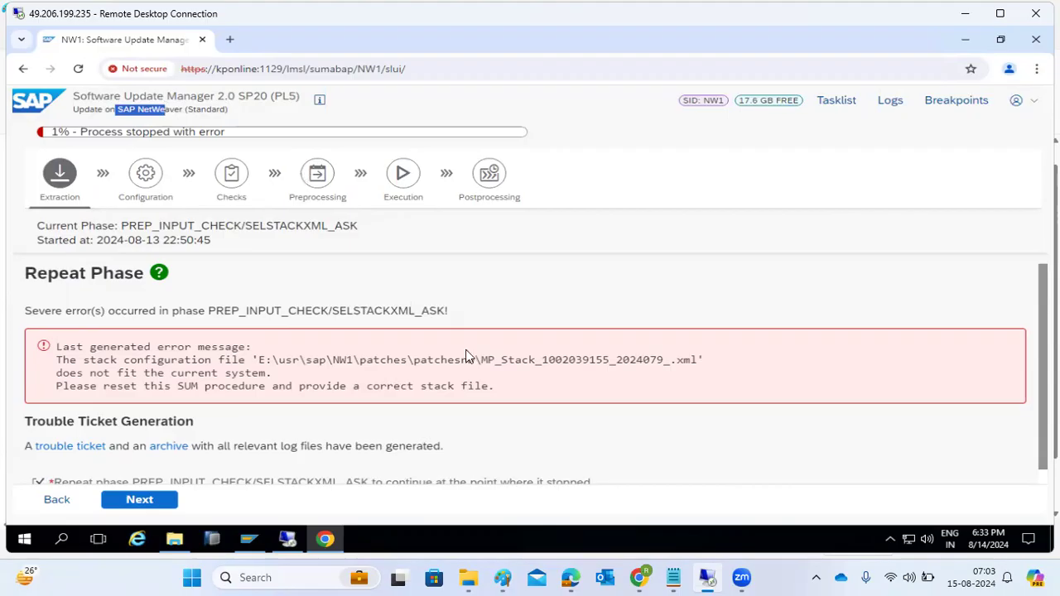
- Review the stack file error message and repeat the PREP_INPUT_CHECK/SELSTACKXML_ASK phase
{"action": "left_click_drag", "start_coordinate": [487, 359], "coordinate": [698, 354]}
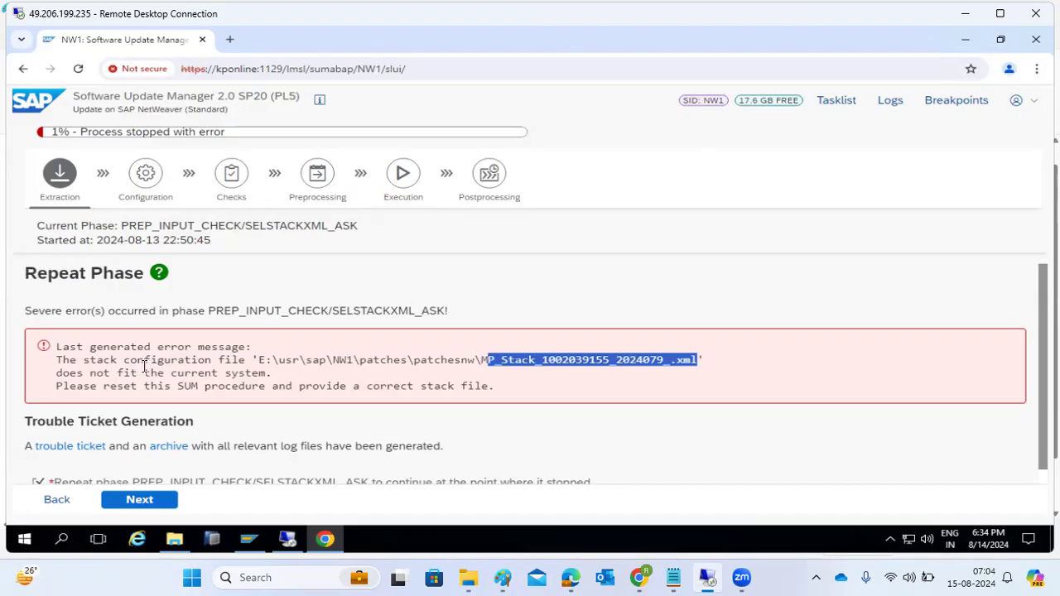
{"action": "left_click_drag", "start_coordinate": [142, 369], "coordinate": [262, 365]}
{"action": "scroll", "coordinate": [212, 371], "scroll_direction": "down", "scroll_amount": 1}
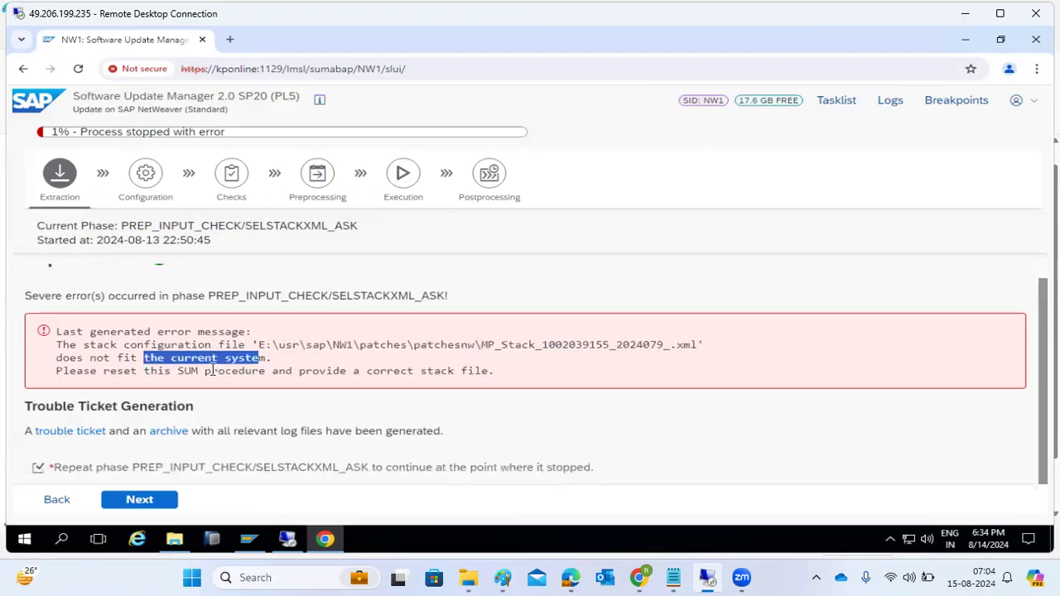
{"action": "left_click", "coordinate": [138, 500]}
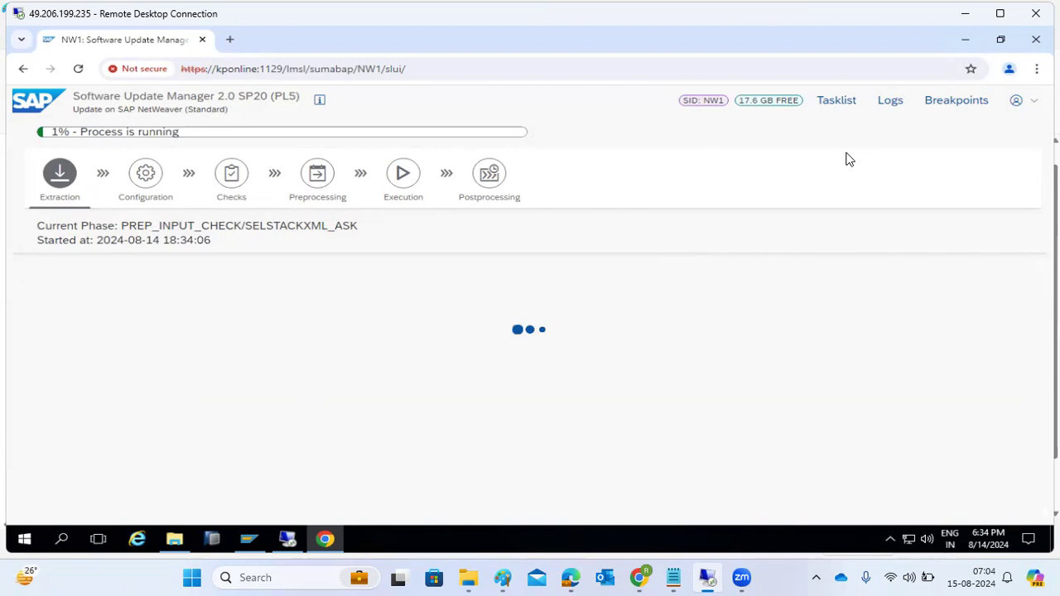
- Examine the ST-PI component level errors at the end of SELSTACKXMLA.LOG, and close the log viewer
{"action": "left_click", "coordinate": [892, 103]}
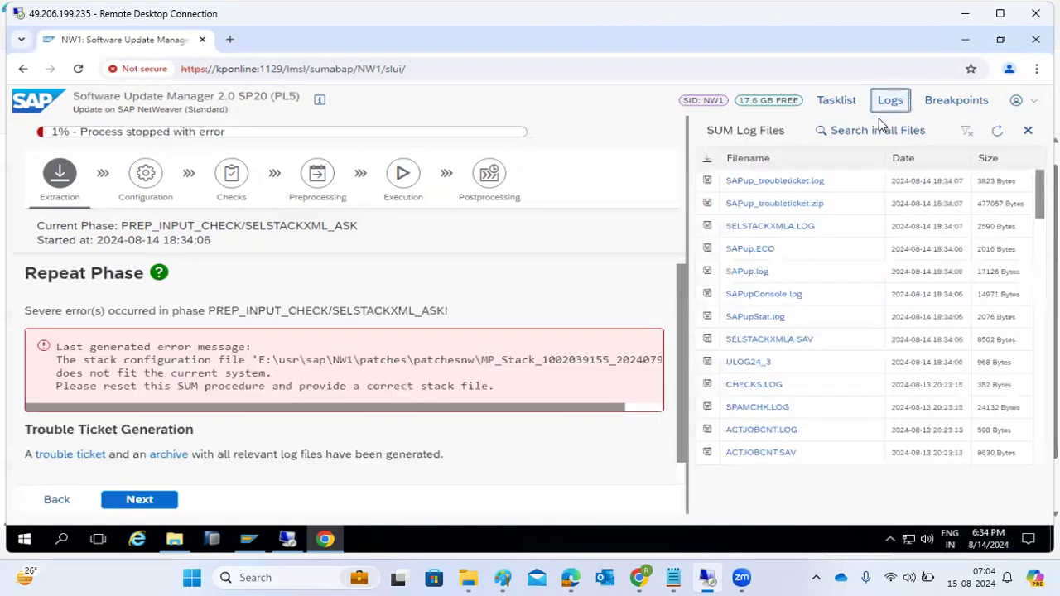
{"action": "left_click", "coordinate": [775, 226]}
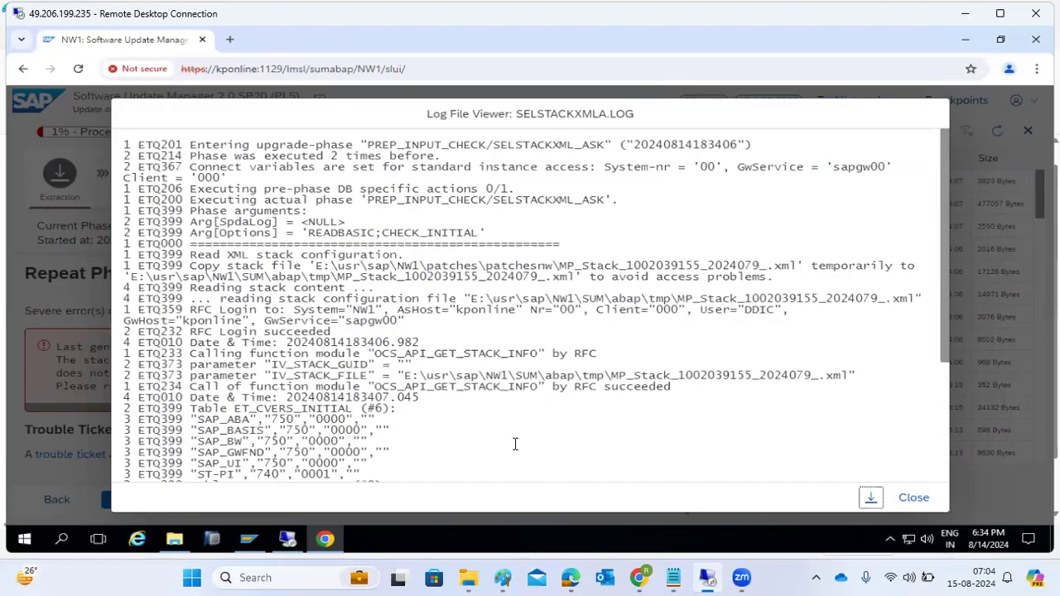
{"action": "scroll", "coordinate": [473, 433], "scroll_direction": "down", "scroll_amount": 5}
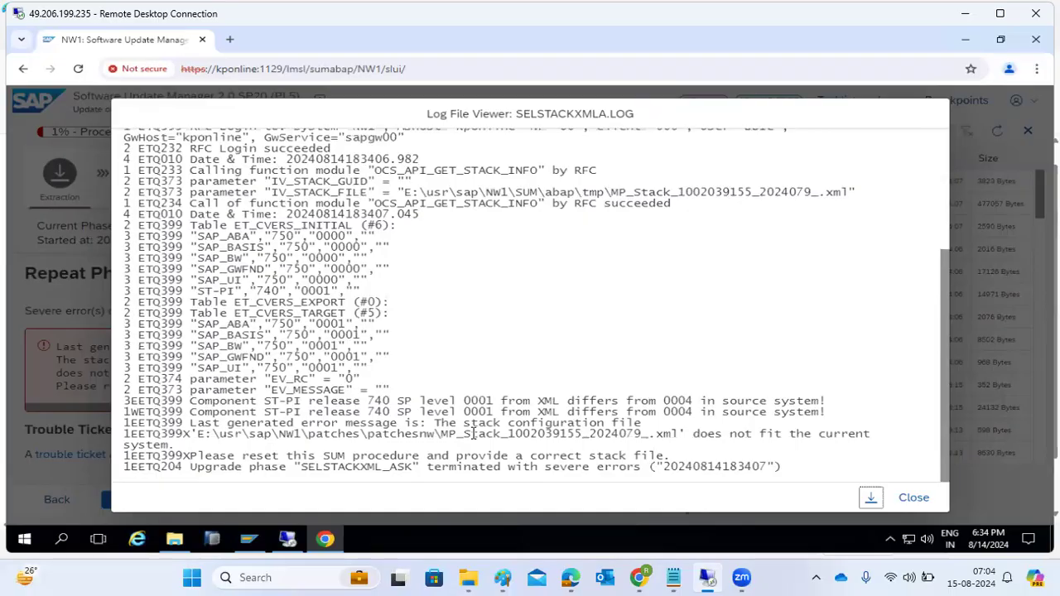
{"action": "left_click_drag", "start_coordinate": [248, 401], "coordinate": [810, 416]}
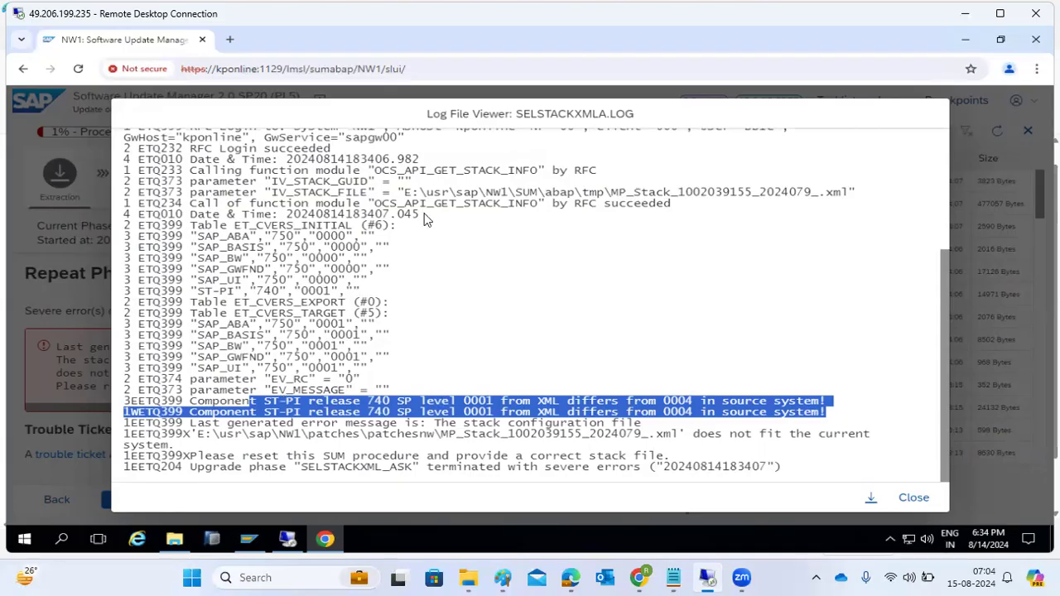
{"action": "left_click", "coordinate": [287, 395]}
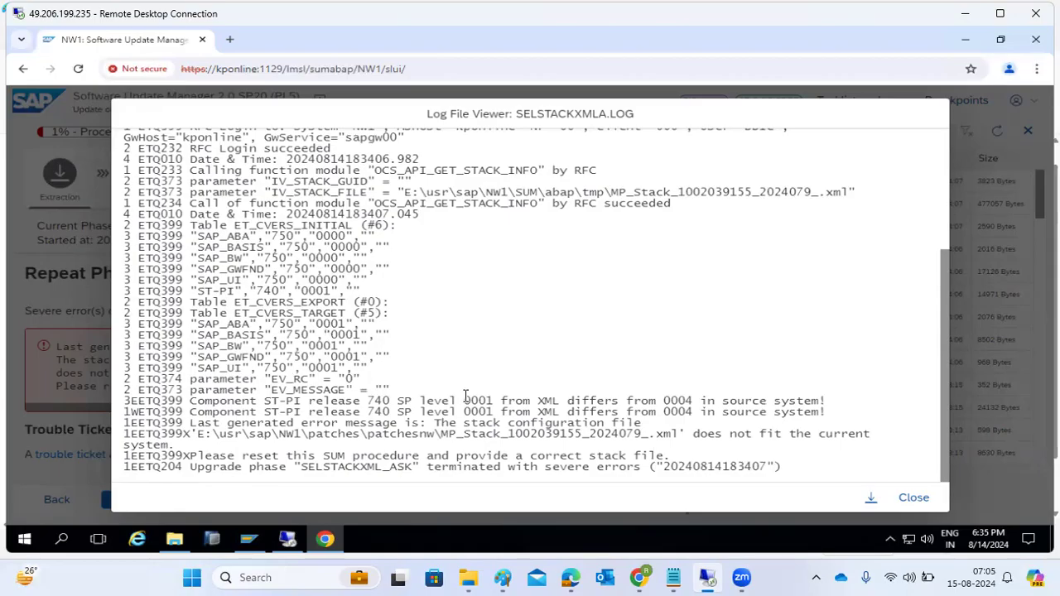
{"action": "left_click_drag", "start_coordinate": [441, 401], "coordinate": [561, 397]}
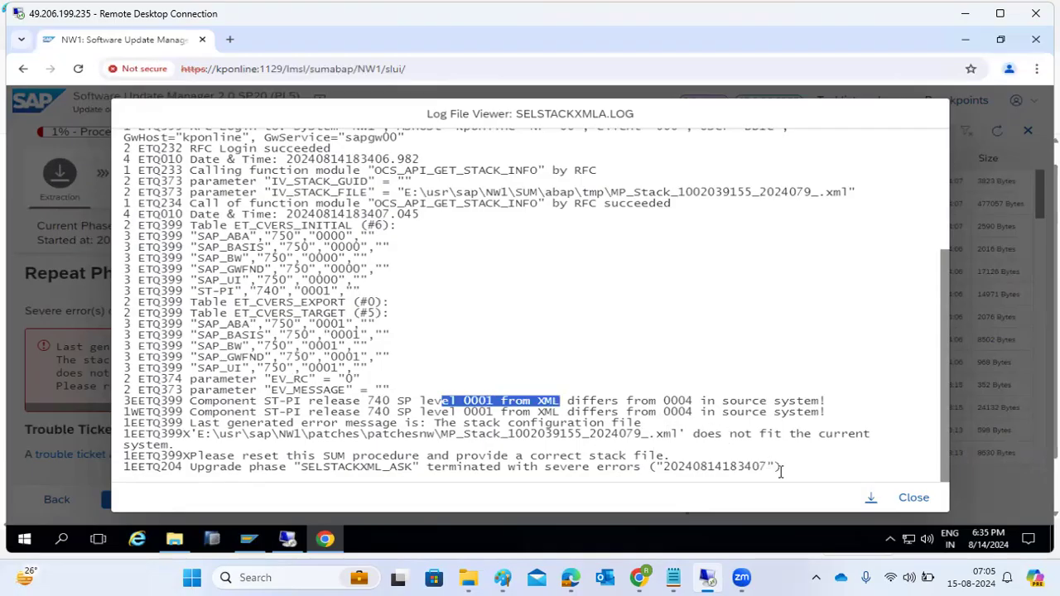
{"action": "double_click", "coordinate": [684, 401]}
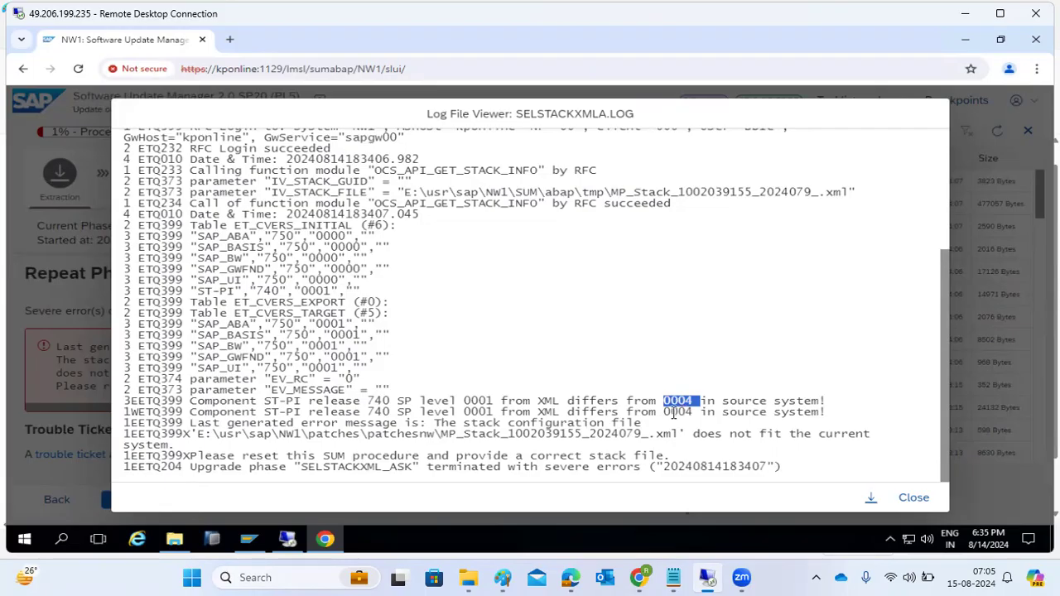
{"action": "left_click", "coordinate": [915, 497]}
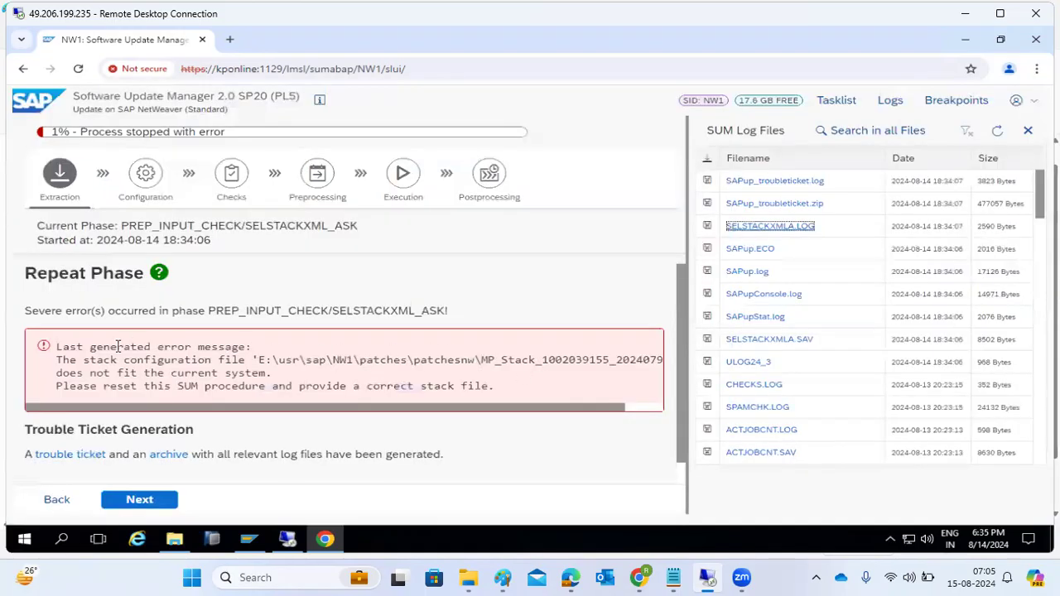
- Check the failed phase name, refresh the log file list and reread the final error lines of SELSTACKXMLA.LOG
{"action": "left_click_drag", "start_coordinate": [117, 347], "coordinate": [287, 379]}
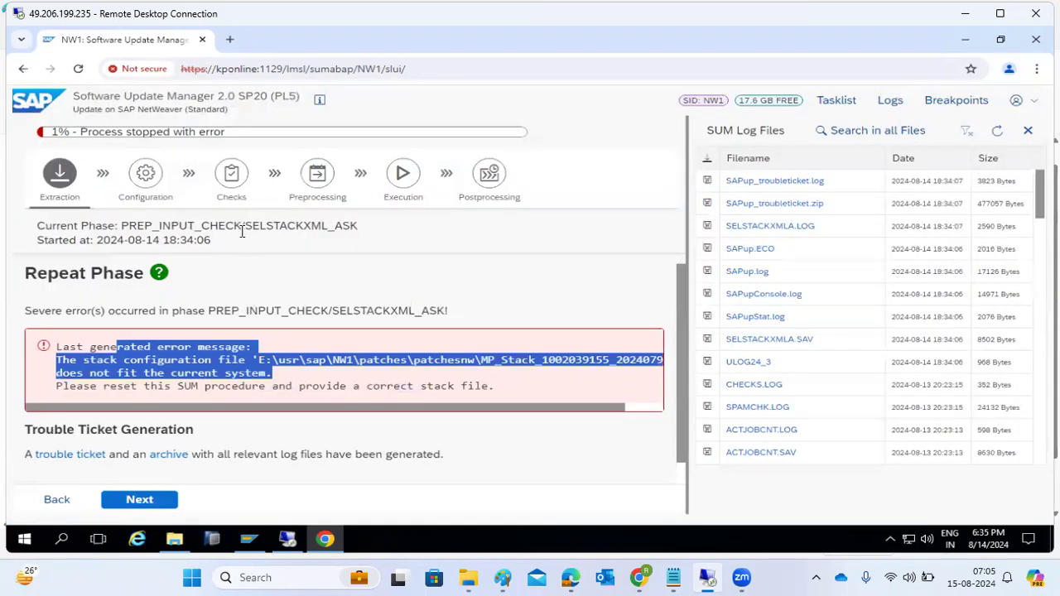
{"action": "left_click", "coordinate": [259, 230]}
{"action": "left_click_drag", "start_coordinate": [245, 230], "coordinate": [329, 228]}
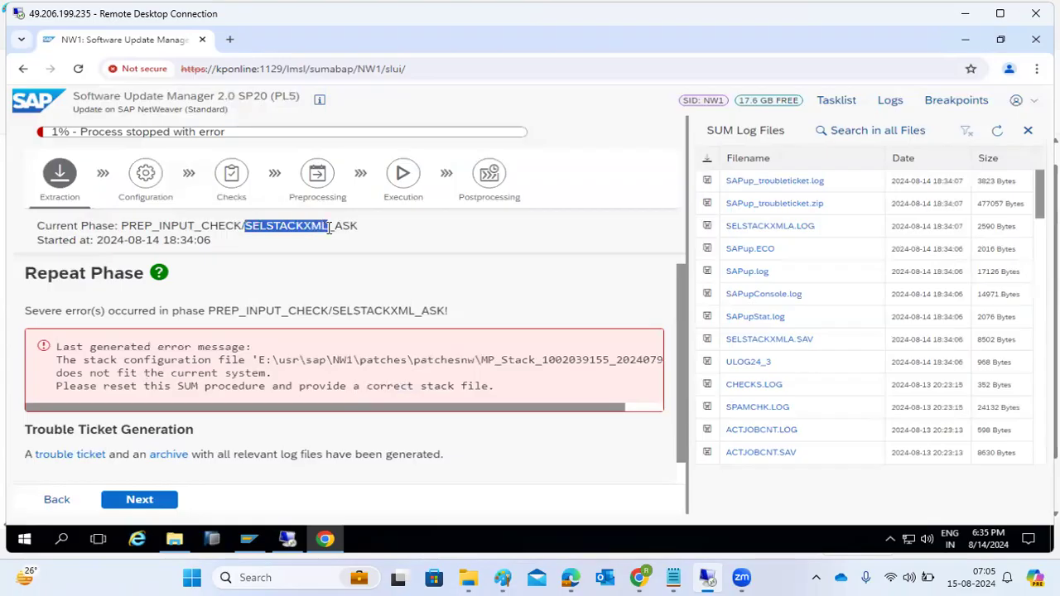
{"action": "left_click", "coordinate": [998, 131]}
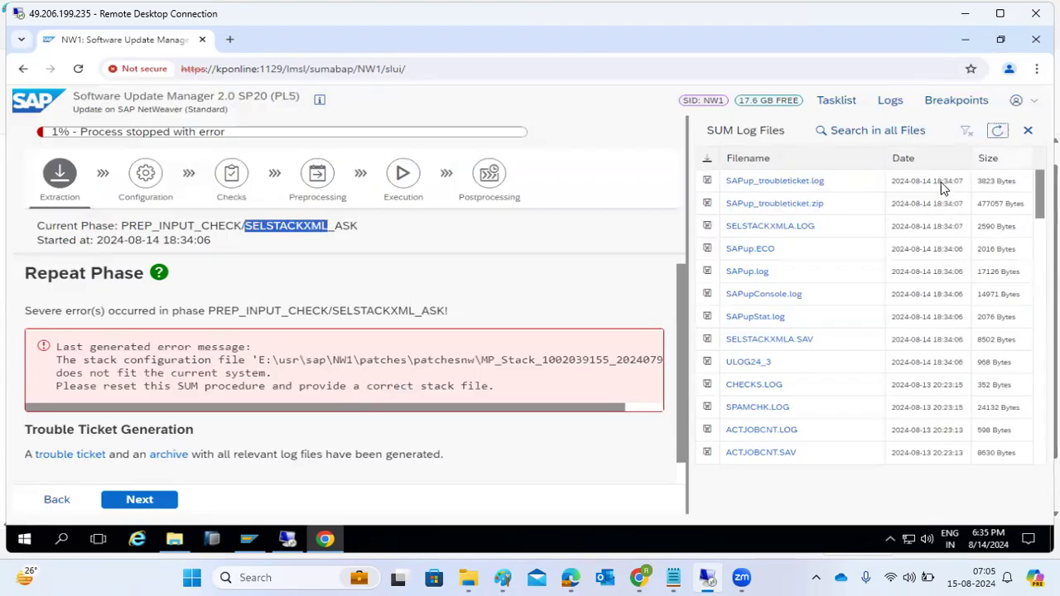
{"action": "left_click", "coordinate": [763, 227]}
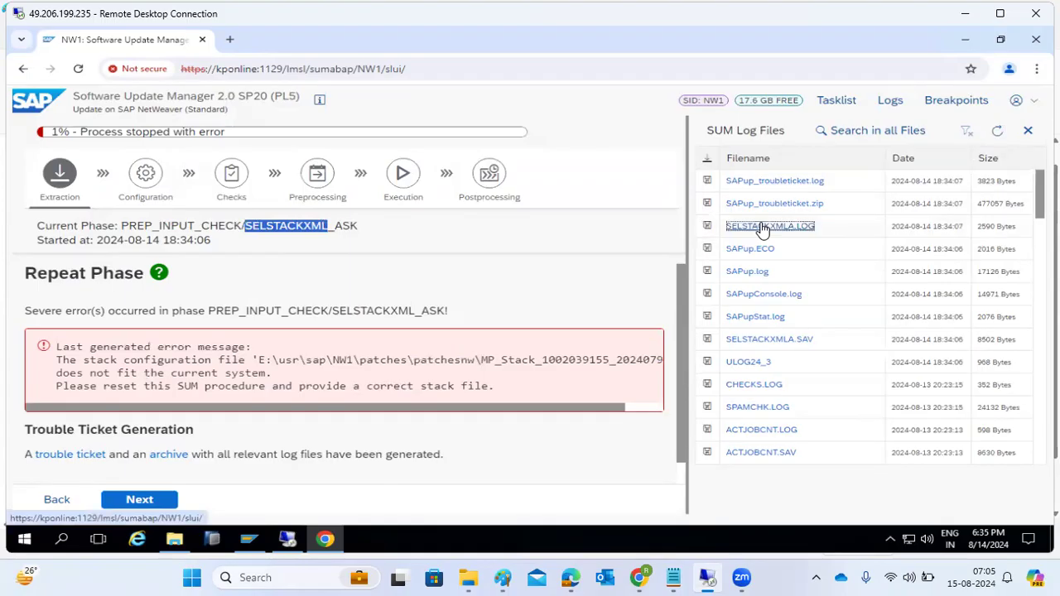
{"action": "scroll", "coordinate": [521, 336], "scroll_direction": "down", "scroll_amount": 3}
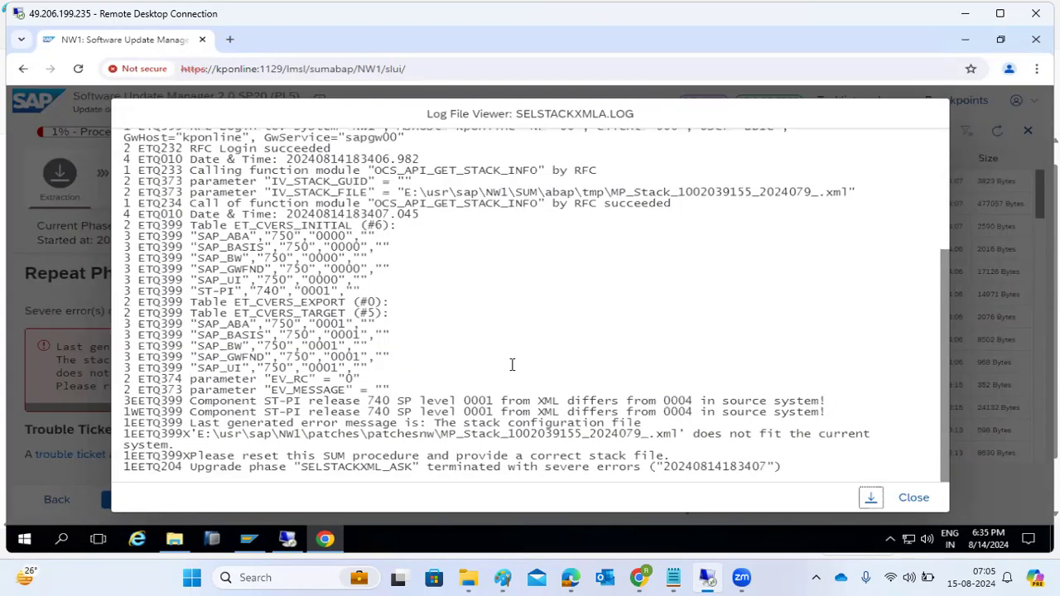
{"action": "left_click_drag", "start_coordinate": [191, 401], "coordinate": [774, 439]}
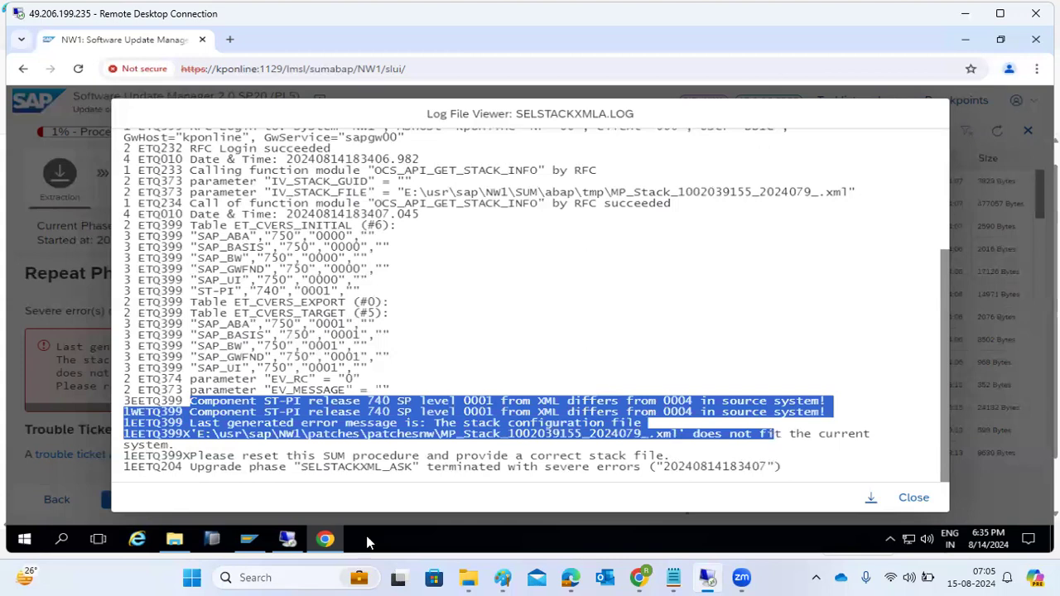
- Switch to the kponline remote desktop session and try to start SAP Logon
{"action": "left_click", "coordinate": [288, 543]}
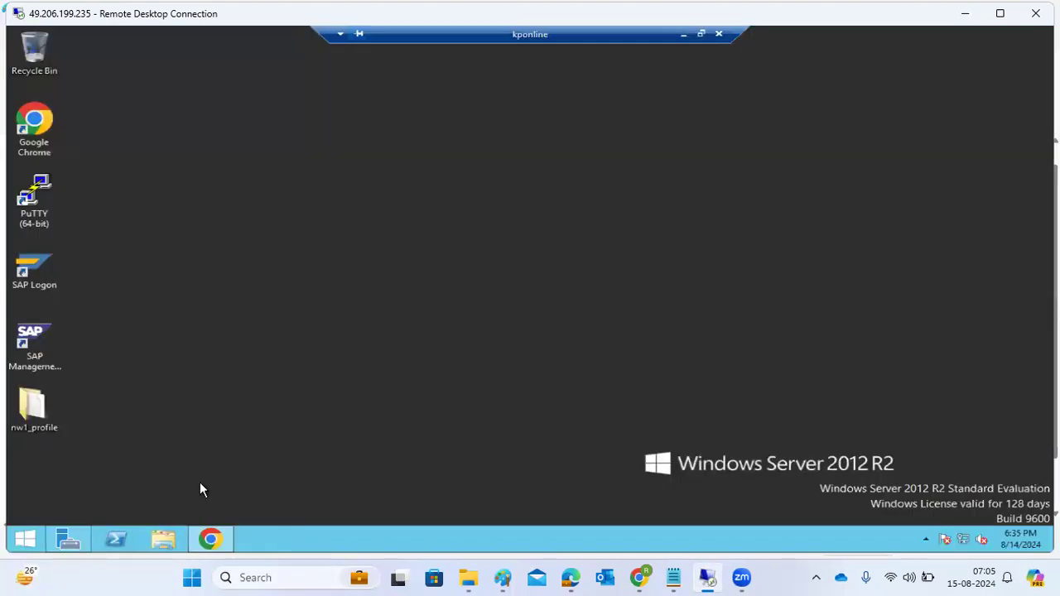
{"action": "double_click", "coordinate": [41, 266]}
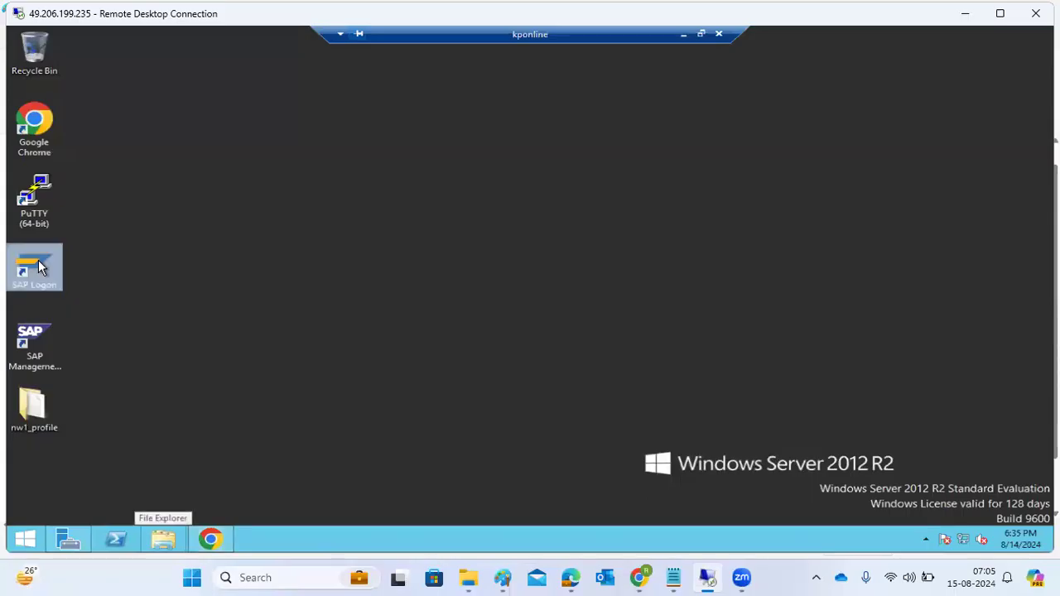
{"action": "left_click", "coordinate": [654, 299]}
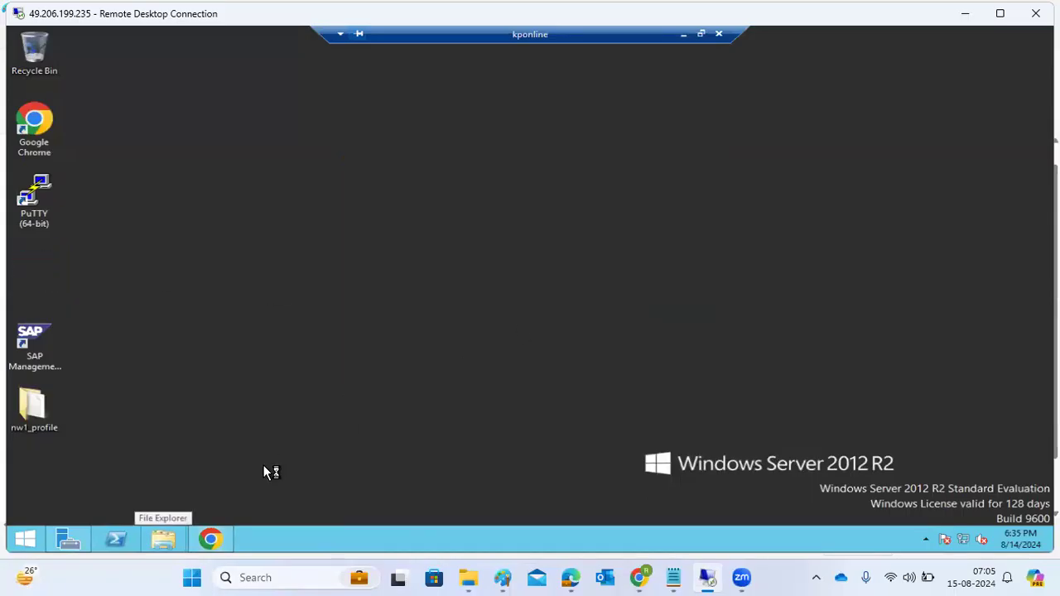
- Browse the server's file system to the folder E:\usr\sap\NW1\patches\patchesnw
{"action": "left_click", "coordinate": [163, 548]}
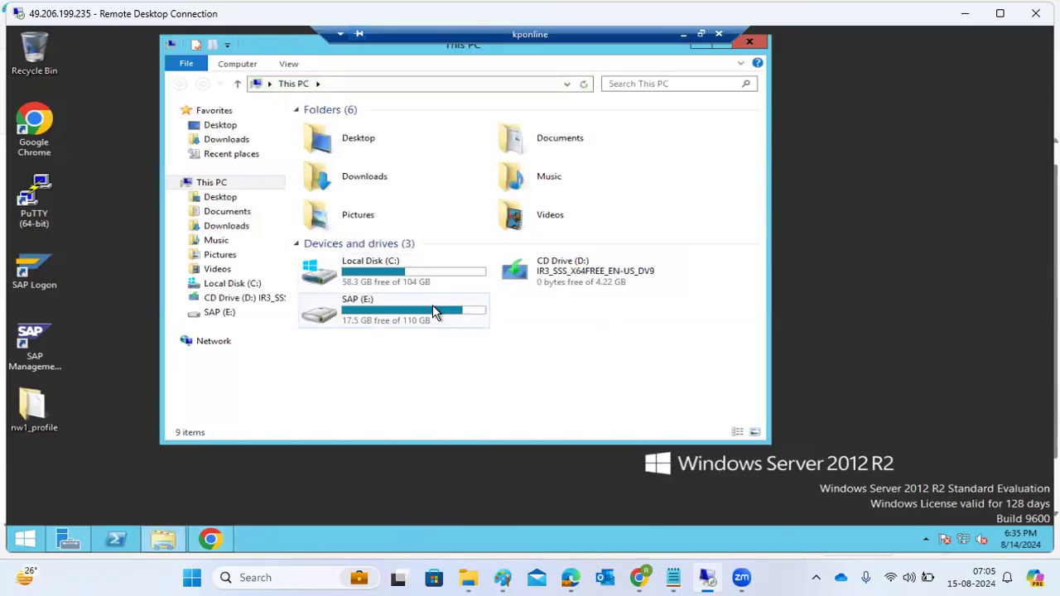
{"action": "double_click", "coordinate": [433, 308]}
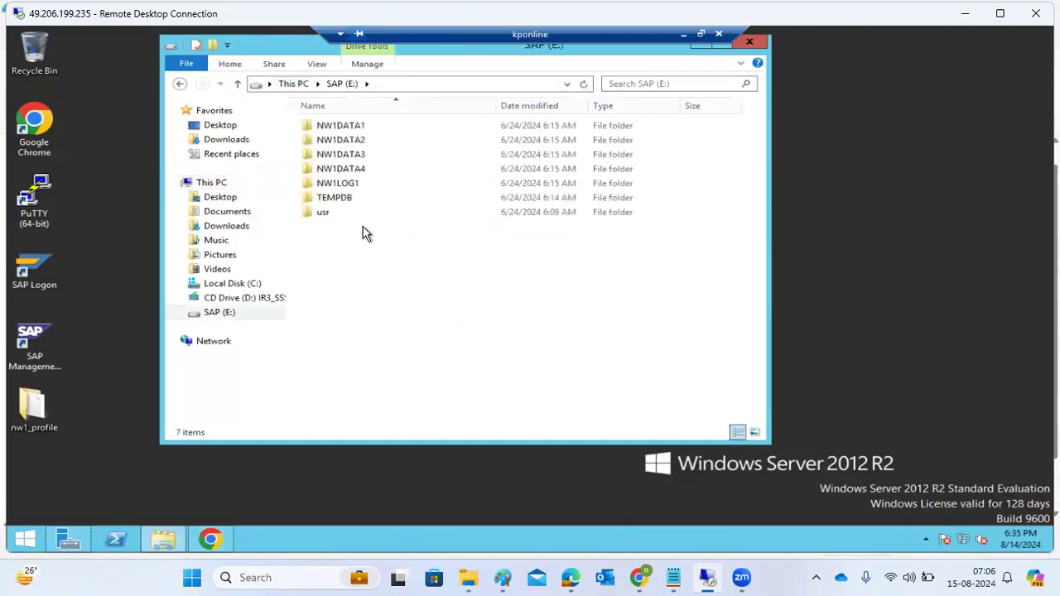
{"action": "left_click", "coordinate": [330, 217]}
{"action": "double_click", "coordinate": [329, 215]}
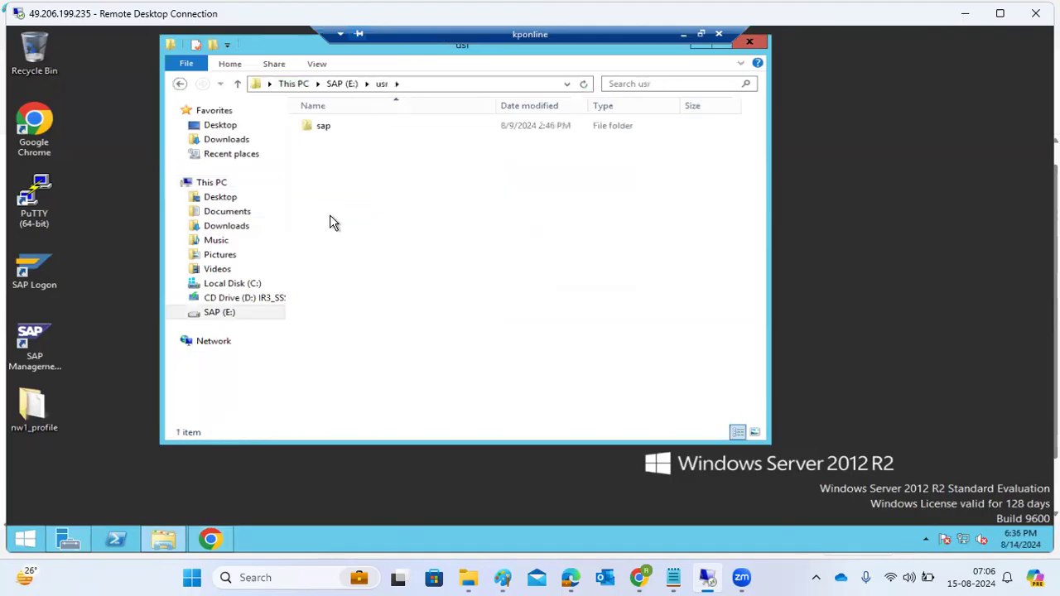
{"action": "left_click", "coordinate": [328, 128]}
{"action": "key", "text": "Delete"}
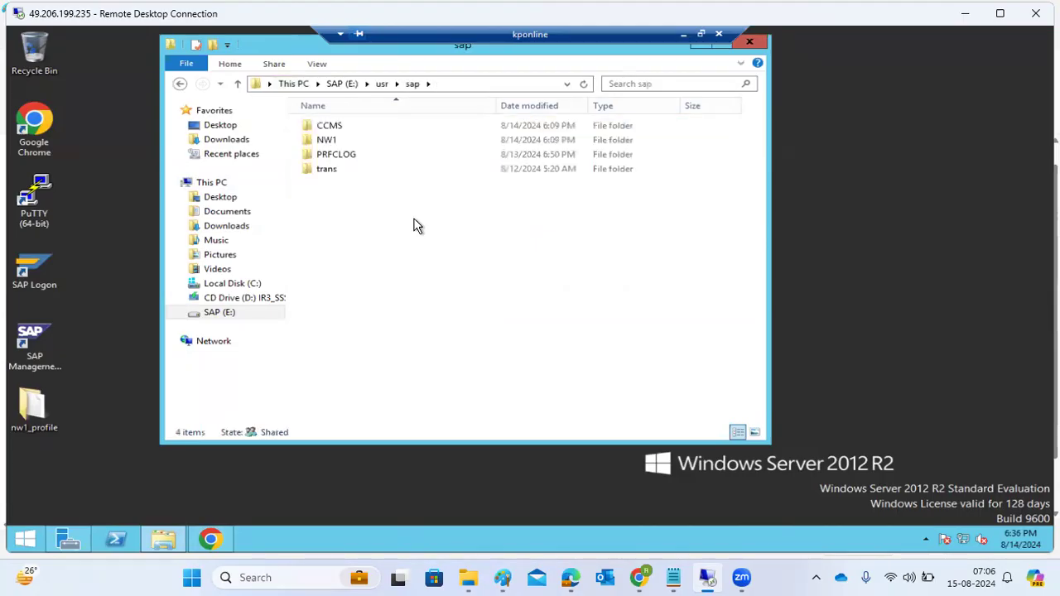
{"action": "left_click", "coordinate": [331, 137]}
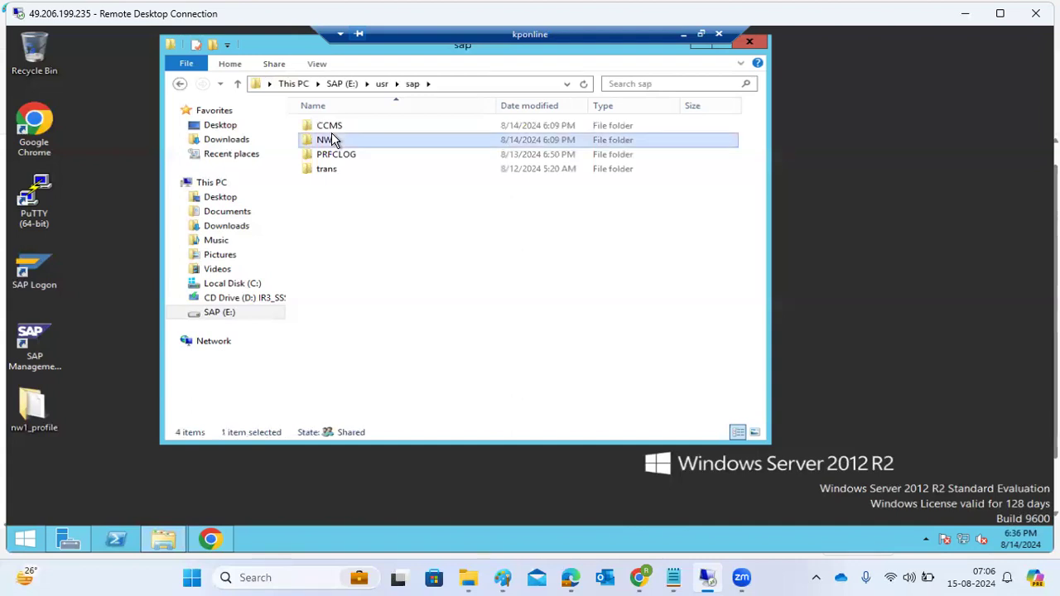
{"action": "double_click", "coordinate": [331, 139]}
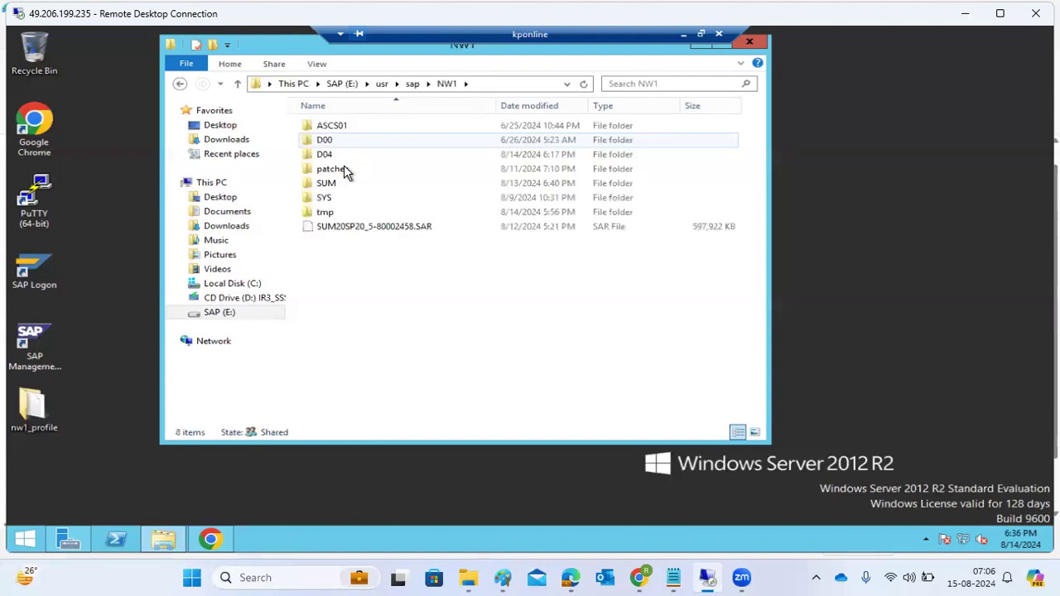
{"action": "double_click", "coordinate": [331, 169]}
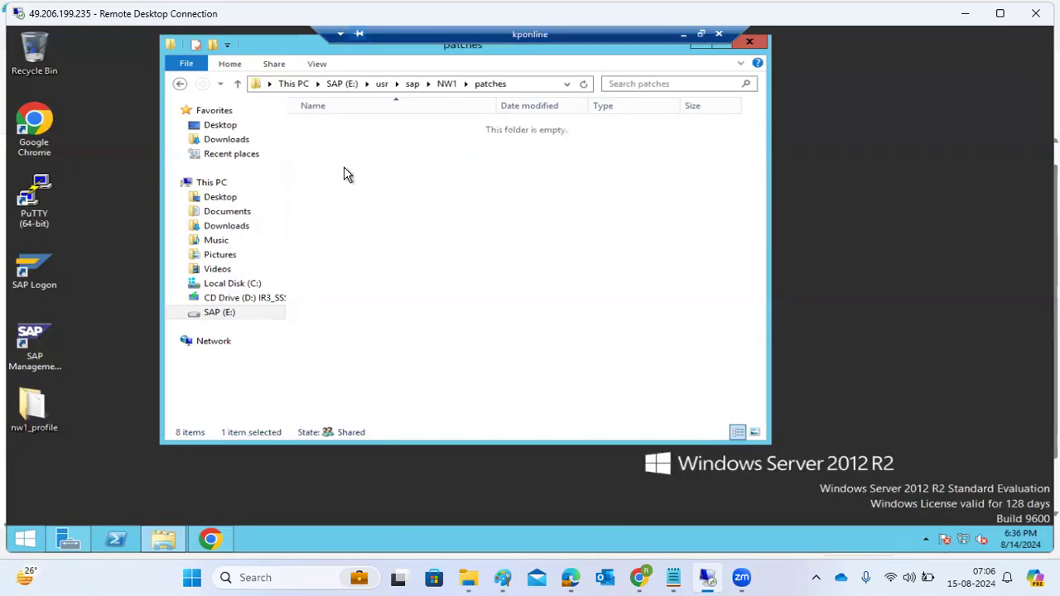
{"action": "left_click", "coordinate": [328, 138]}
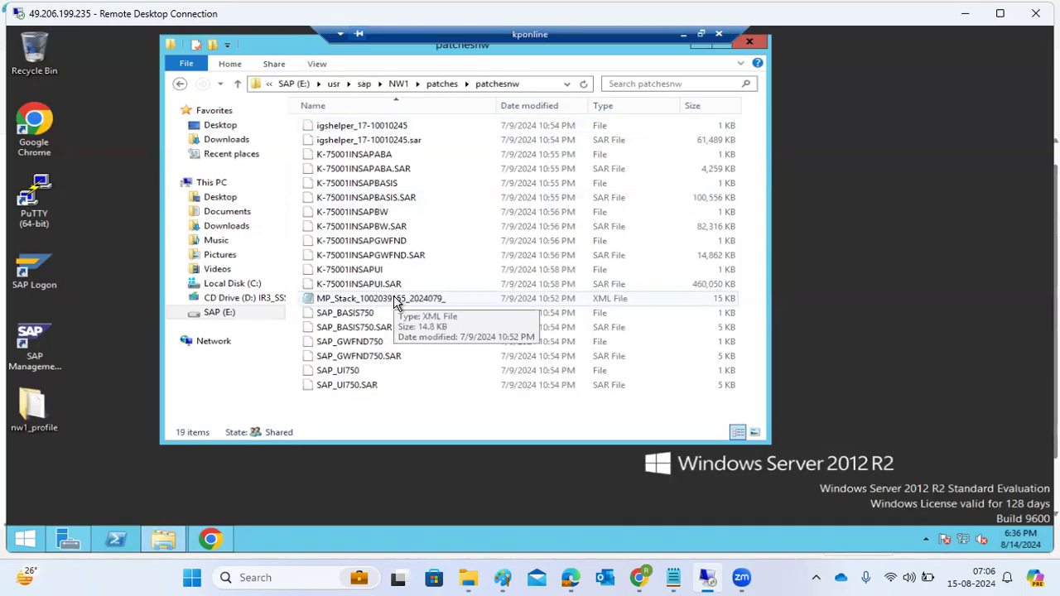
{"action": "left_click", "coordinate": [395, 301]}
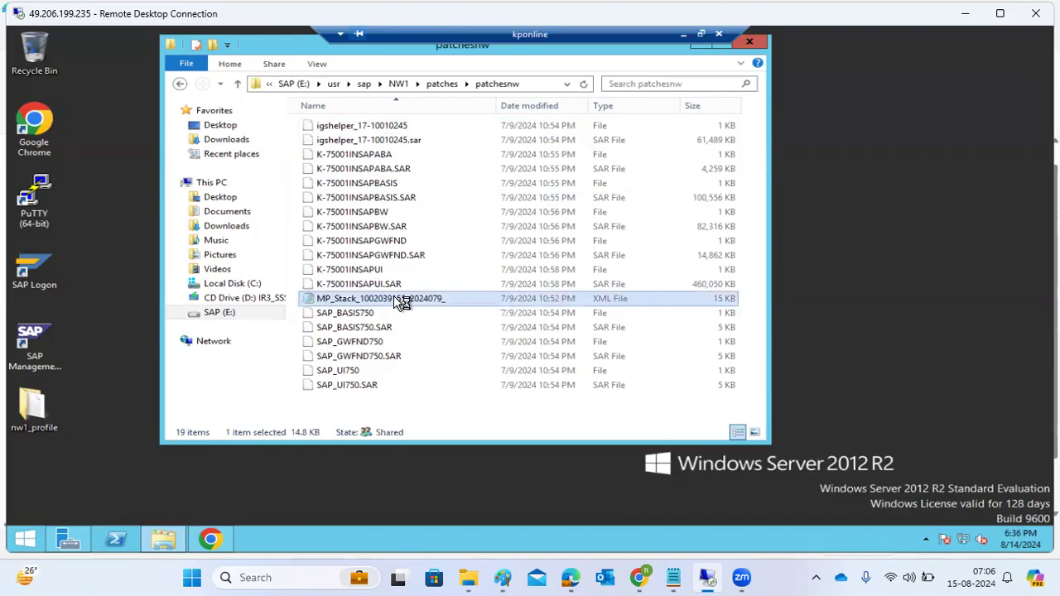
{"action": "double_click", "coordinate": [401, 303]}
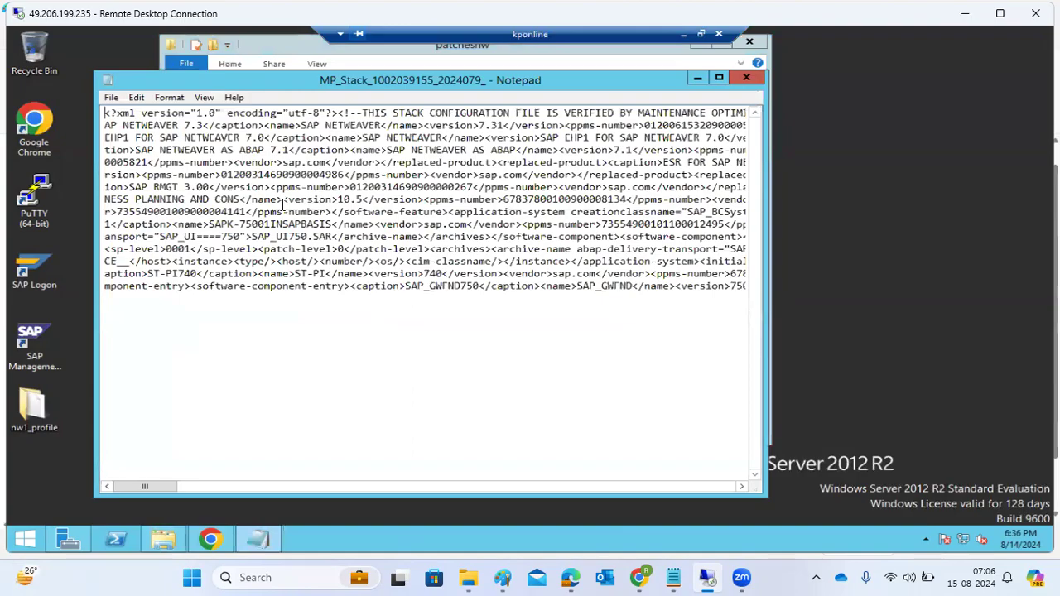
{"action": "left_click", "coordinate": [136, 98]}
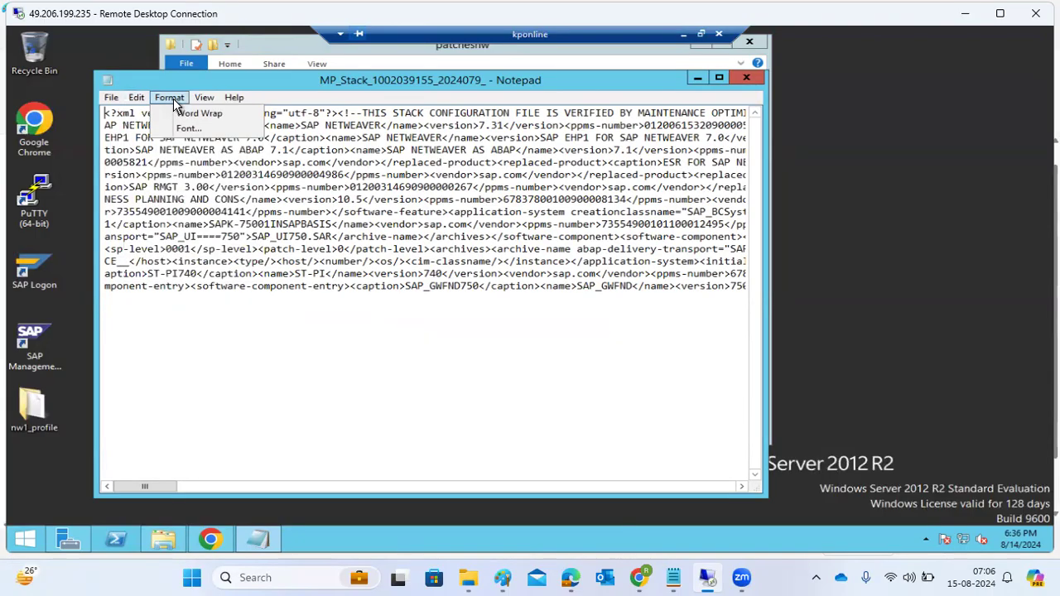
{"action": "left_click", "coordinate": [184, 113]}
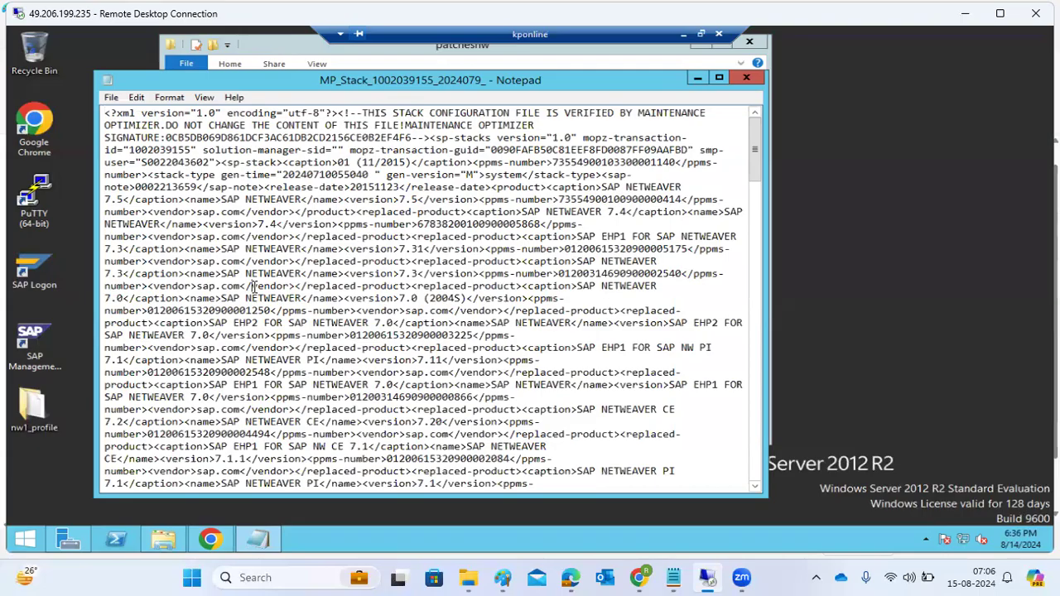
- Copy the component name ST-PI from the SELSTACKXMLA.LOG error line and return to the stack file in Notepad
{"action": "left_click", "coordinate": [682, 35]}
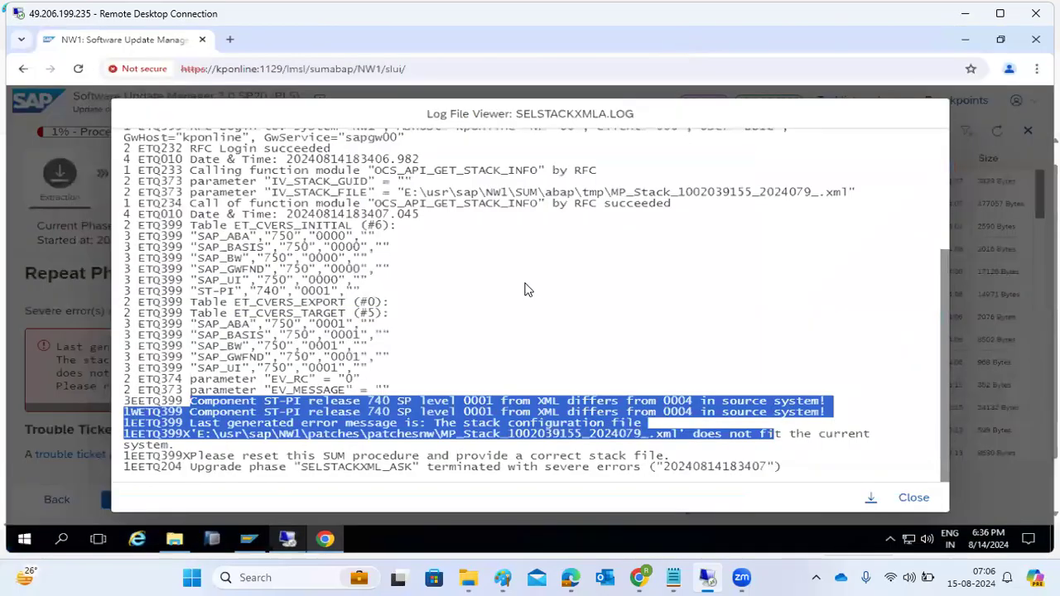
{"action": "left_click", "coordinate": [434, 441]}
{"action": "left_click_drag", "start_coordinate": [266, 404], "coordinate": [300, 402]}
{"action": "key", "text": "ctrl+c"}
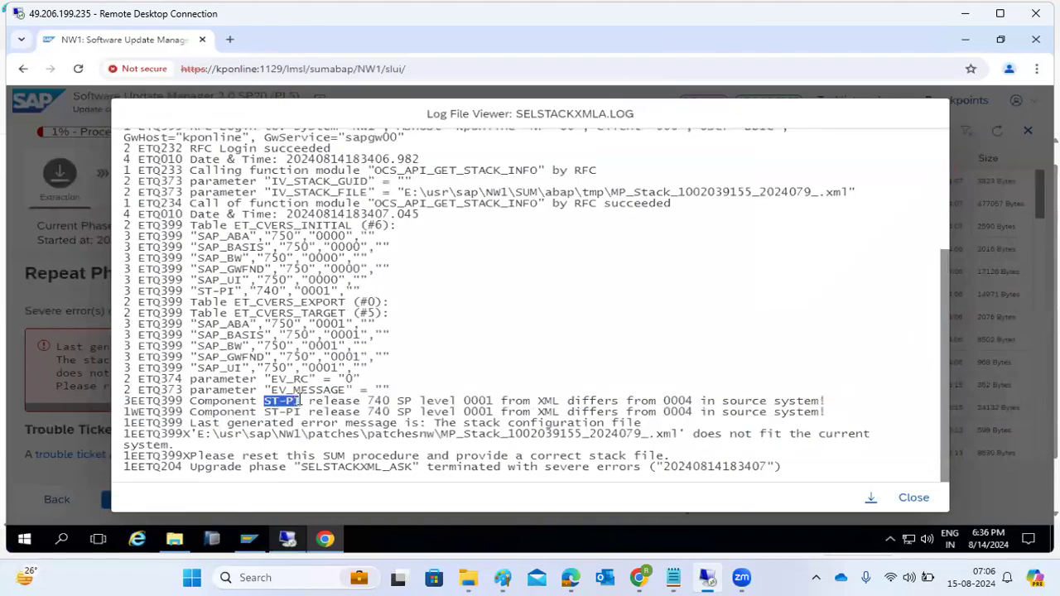
{"action": "left_click", "coordinate": [299, 538]}
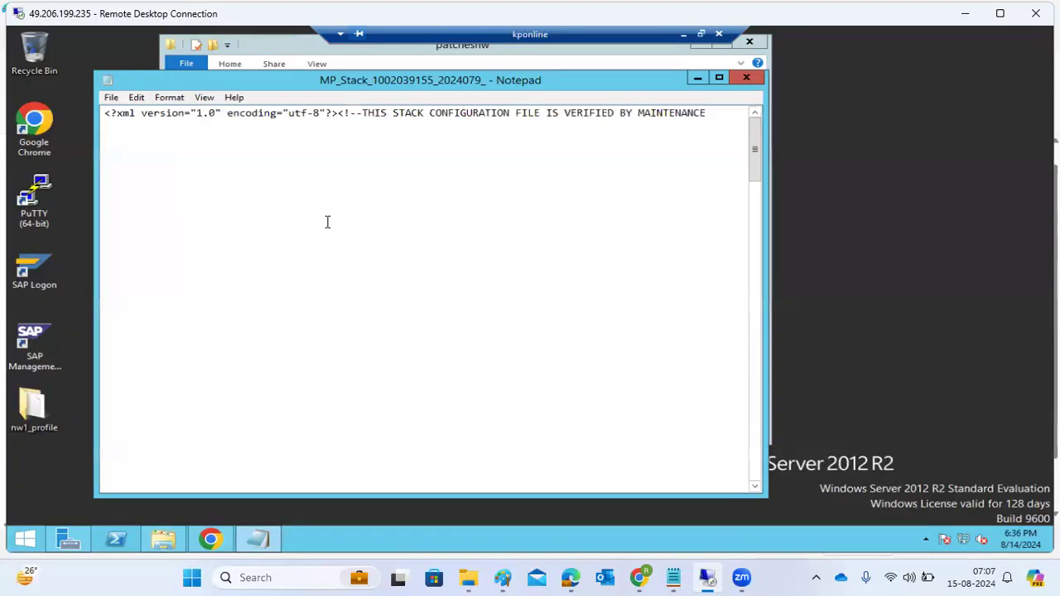
- Find ST-PI in the stack file and locate the sp-level value of its software-component entry
{"action": "key", "text": "ctrl+v"}
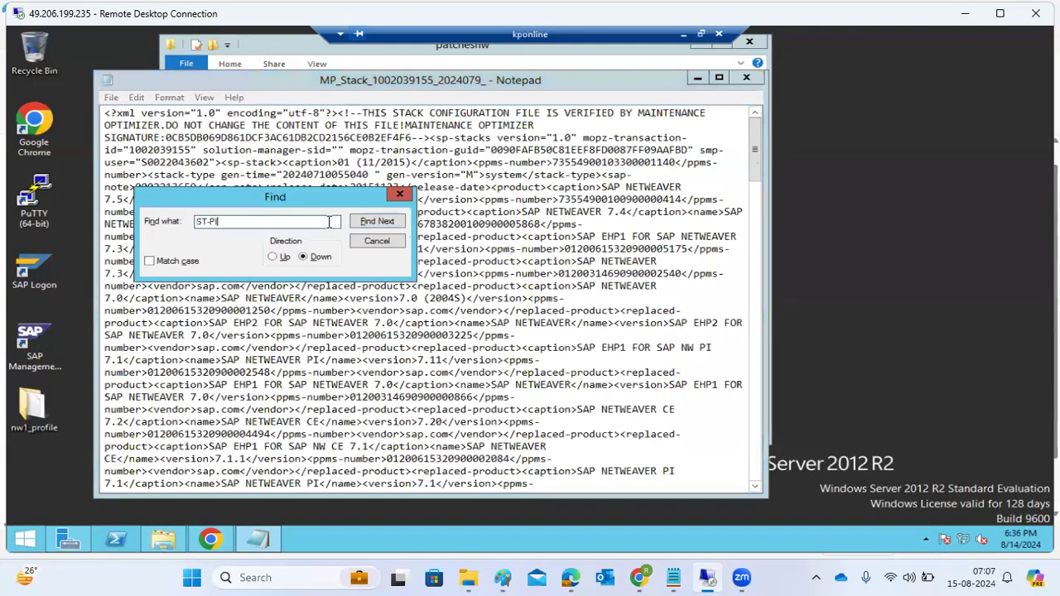
{"action": "left_click", "coordinate": [366, 224]}
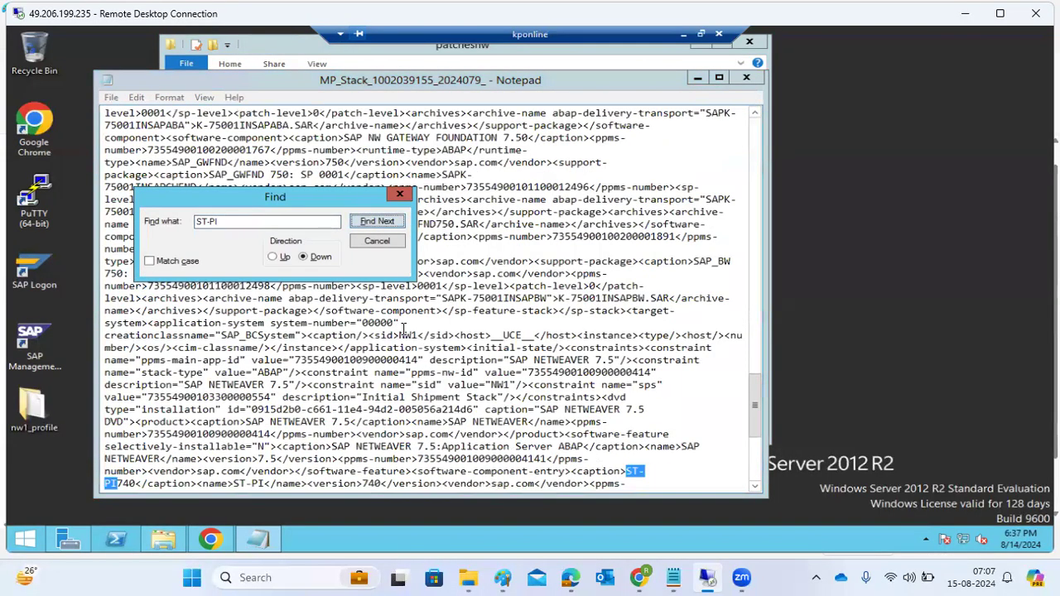
{"action": "left_click", "coordinate": [756, 487]}
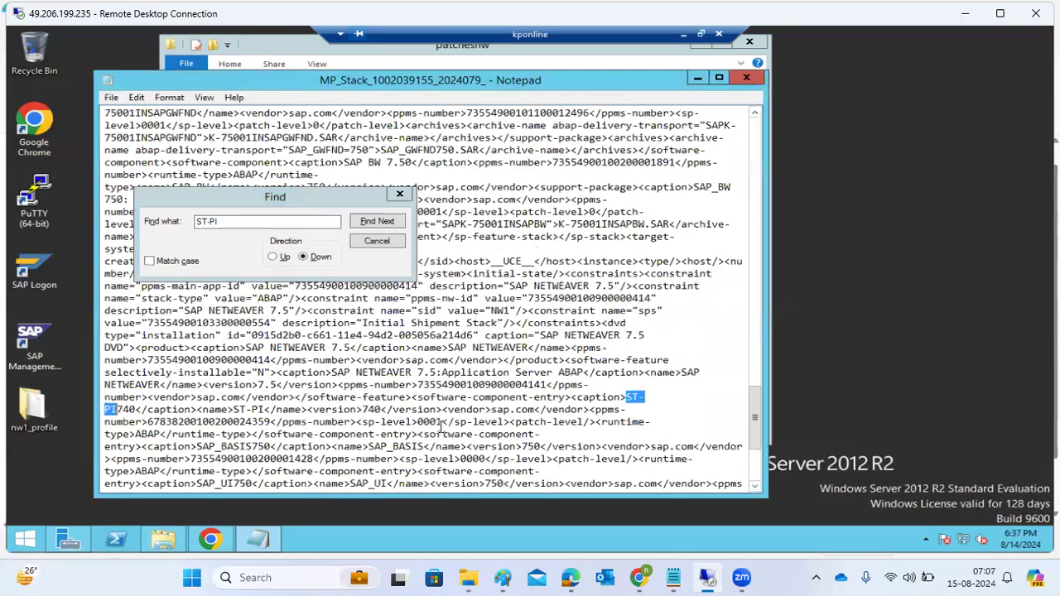
{"action": "left_click", "coordinate": [377, 241]}
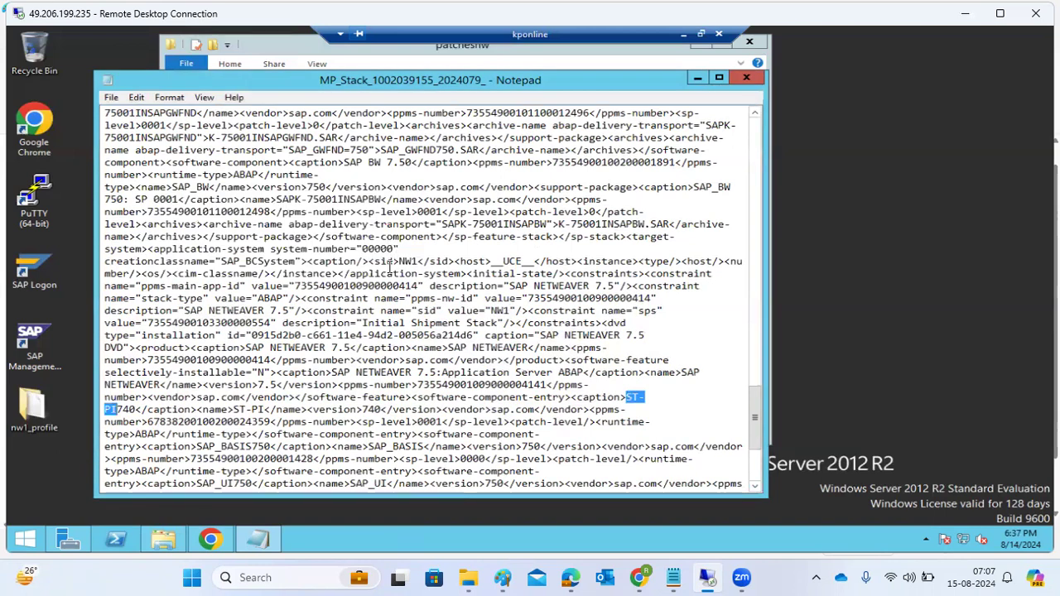
{"action": "left_click_drag", "start_coordinate": [397, 423], "coordinate": [439, 423]}
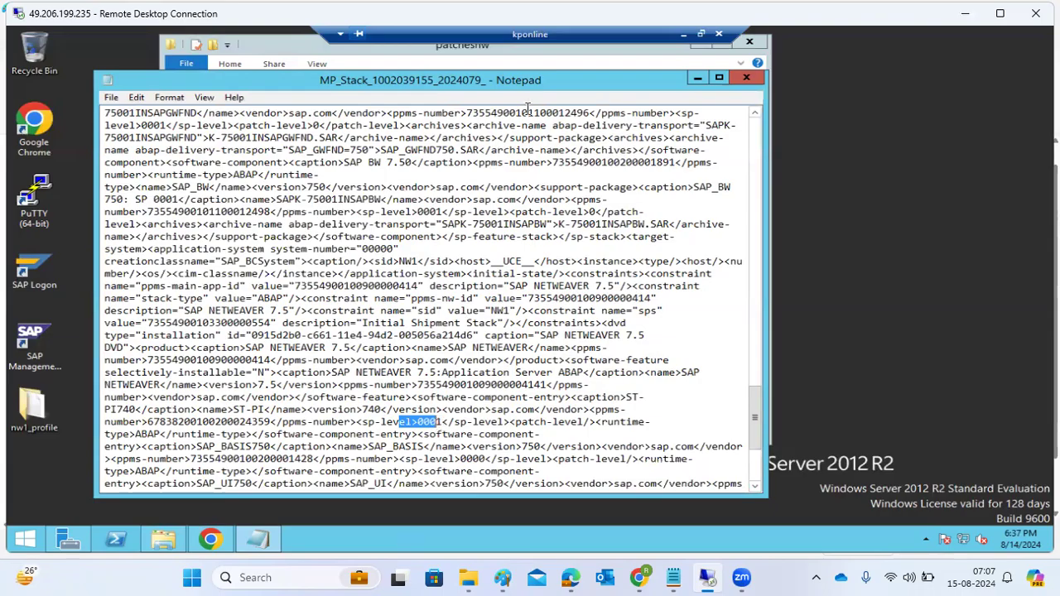
- Switch to SAP Logon and log on to NW1 client 001 as user basis with the account password
{"action": "left_click", "coordinate": [682, 34]}
{"action": "mouse_move", "coordinate": [261, 529]}
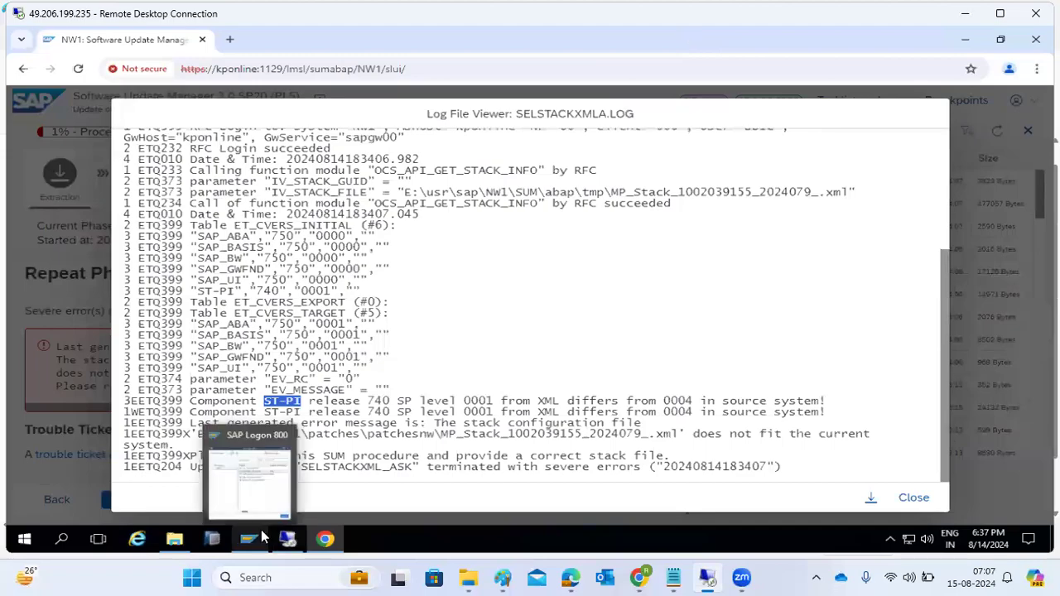
{"action": "left_click", "coordinate": [235, 493]}
{"action": "double_click", "coordinate": [230, 233]}
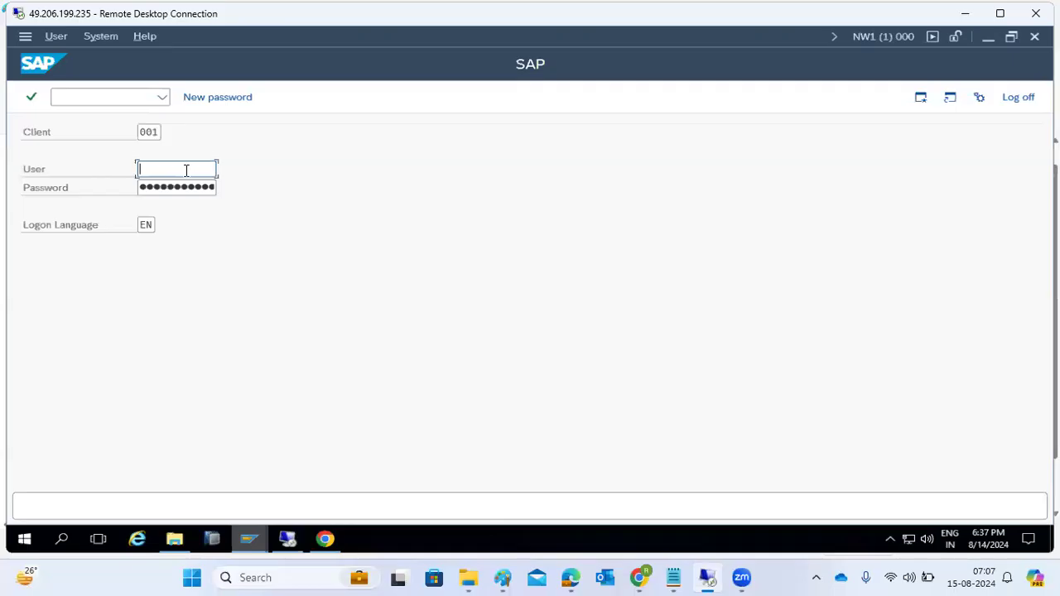
{"action": "type", "text": "basis"}
{"action": "key", "text": "Tab"}
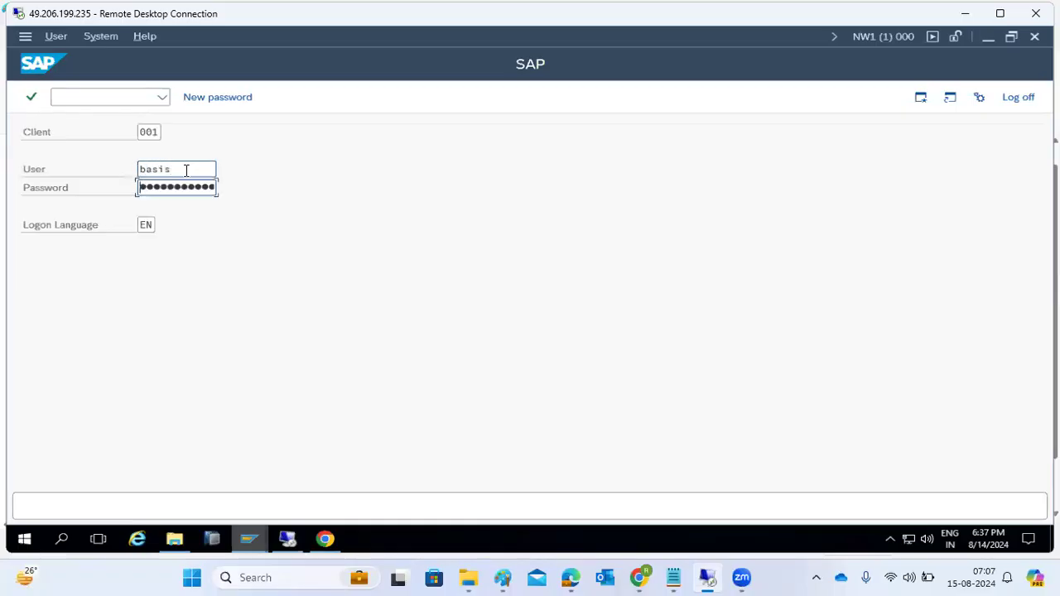
{"action": "type", "text": "•••"}
{"action": "key", "text": "Return"}
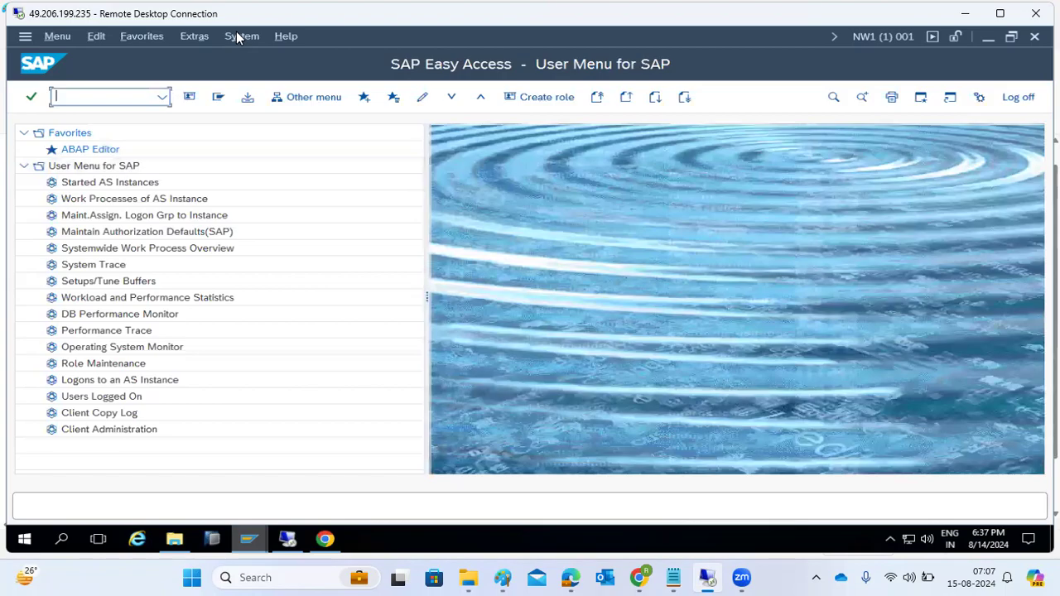
- Check the ST-PI support package level among the installed software component versions in the system status, and close the dialogs
{"action": "left_click", "coordinate": [238, 37]}
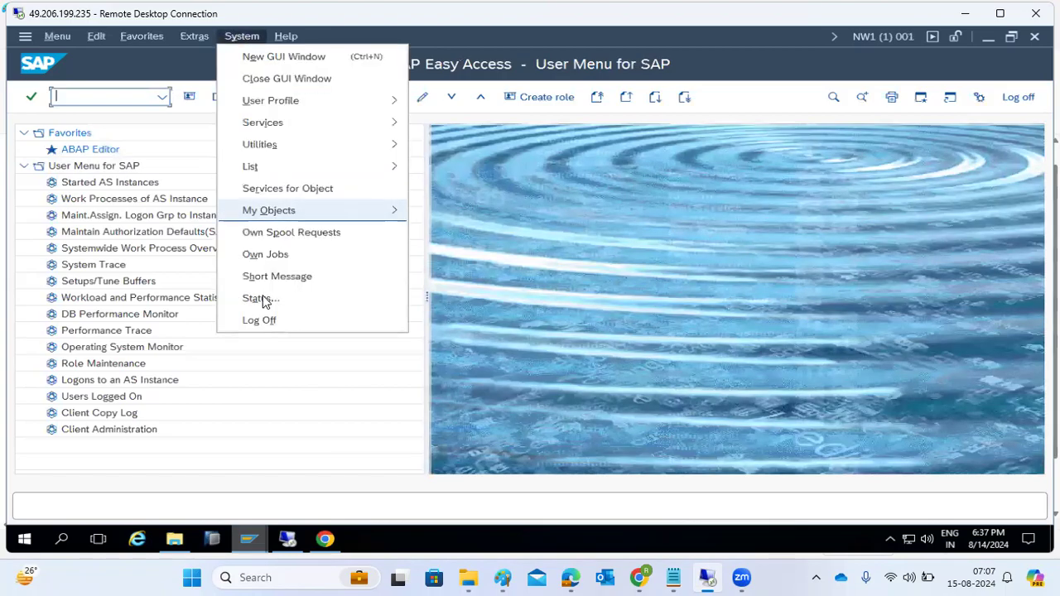
{"action": "left_click", "coordinate": [263, 300]}
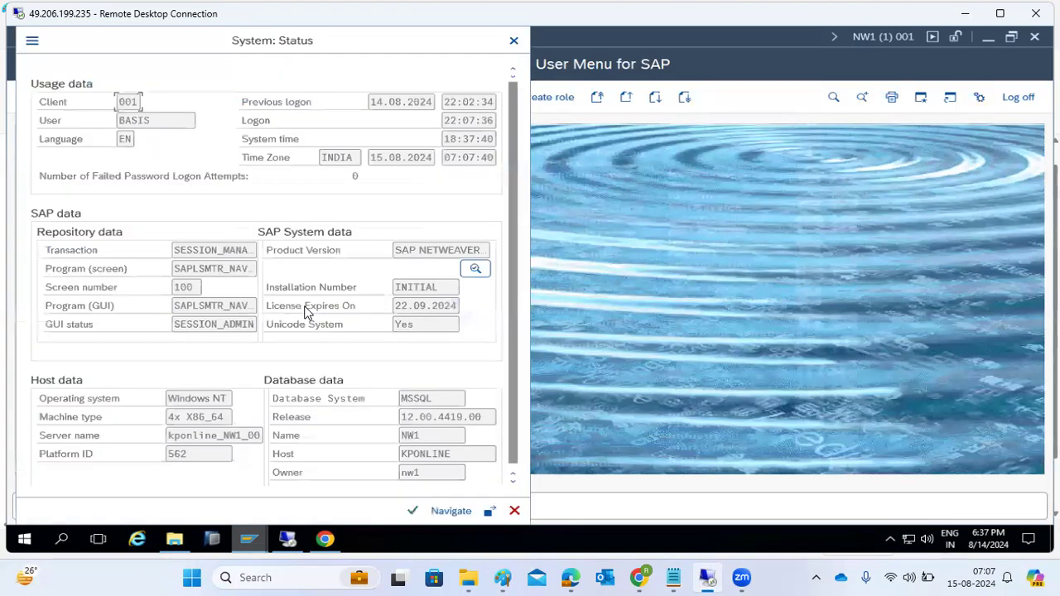
{"action": "left_click", "coordinate": [475, 269]}
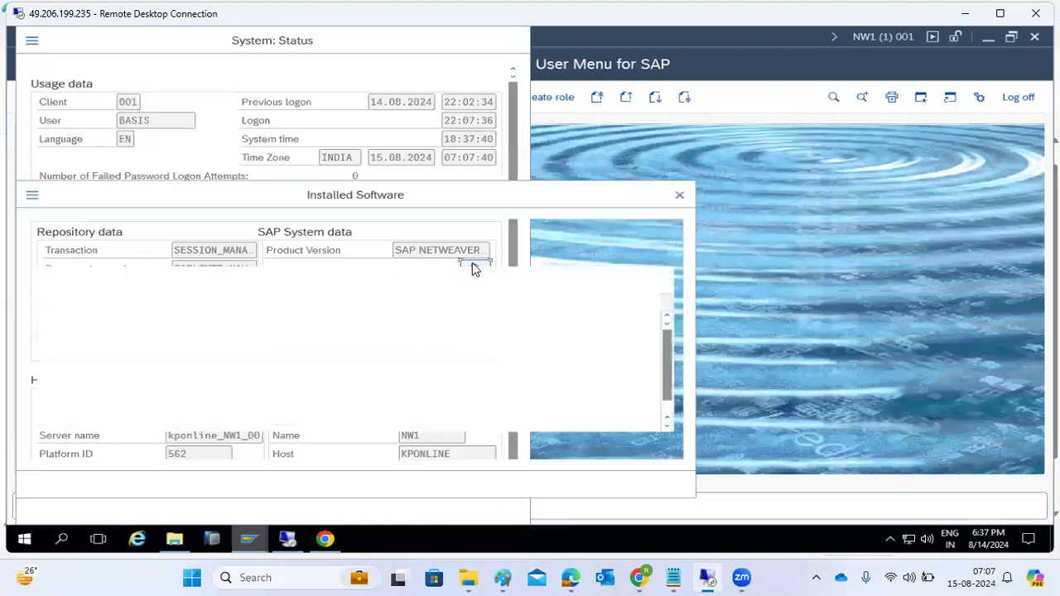
{"action": "left_click", "coordinate": [184, 396]}
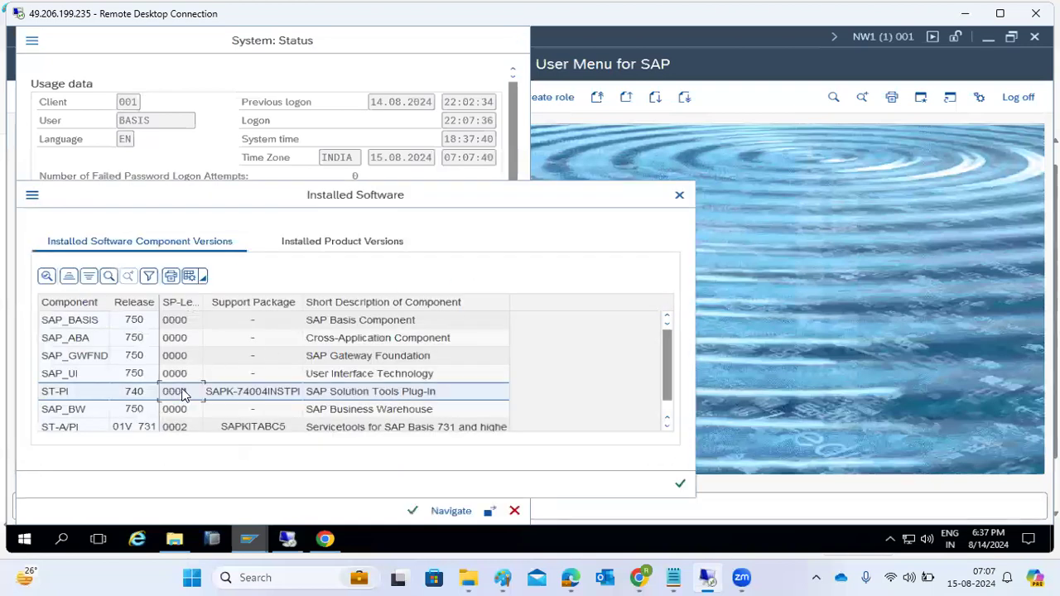
{"action": "left_click", "coordinate": [682, 487]}
{"action": "left_click", "coordinate": [514, 511]}
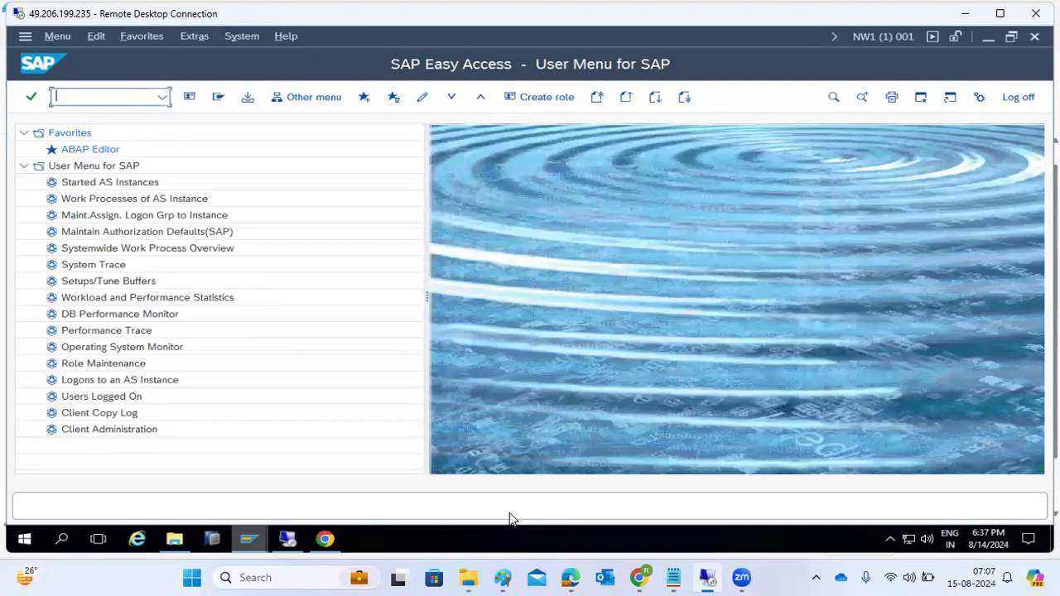
- Return to the stack file in the kponline session and change the sp-level of the ST-PI entry to 0004
{"action": "mouse_move", "coordinate": [284, 543]}
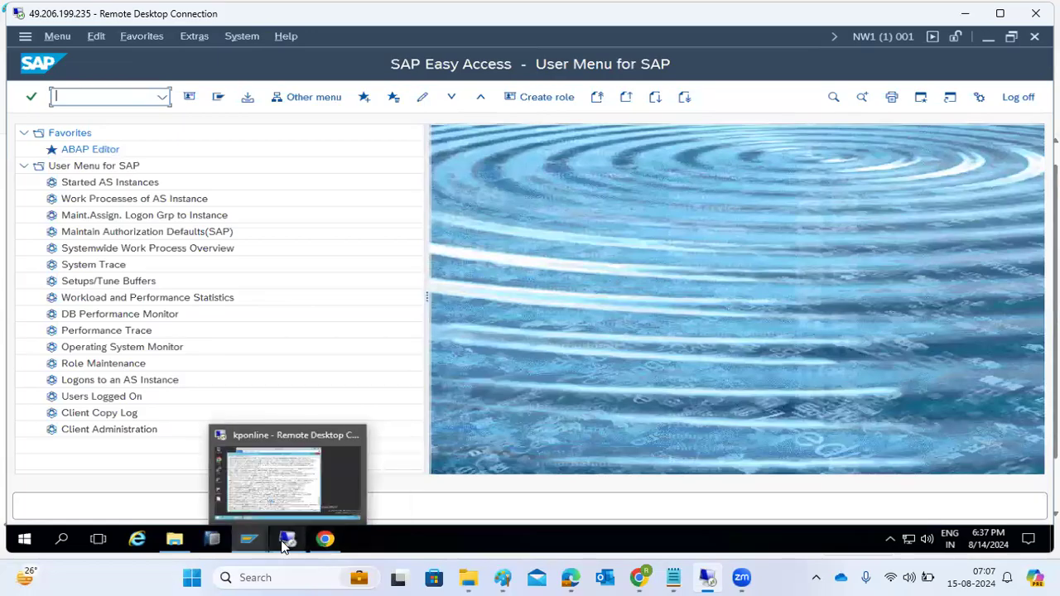
{"action": "left_click", "coordinate": [261, 486]}
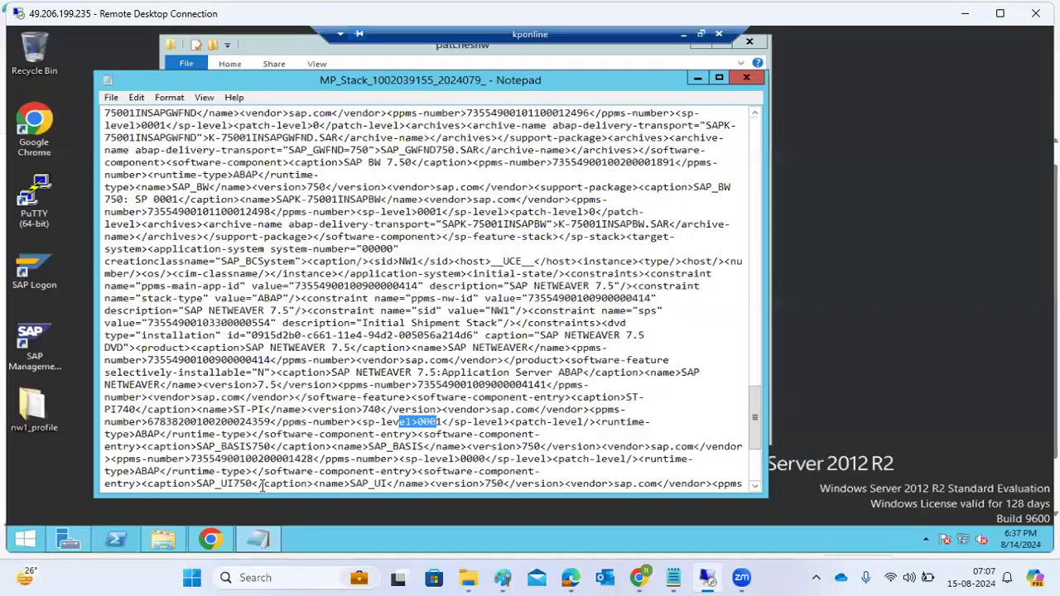
{"action": "left_click", "coordinate": [437, 419]}
{"action": "key", "text": "Delete"}
{"action": "type", "text": "4"}
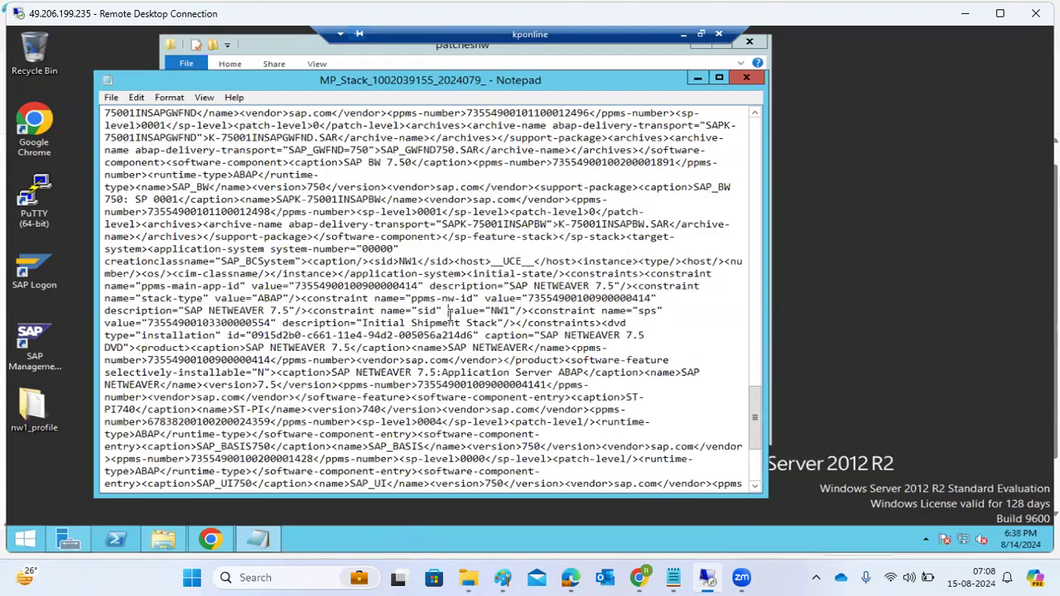
- Search the stack file downward and upward for any other ST-PI entries
{"action": "key", "text": "ctrl+f"}
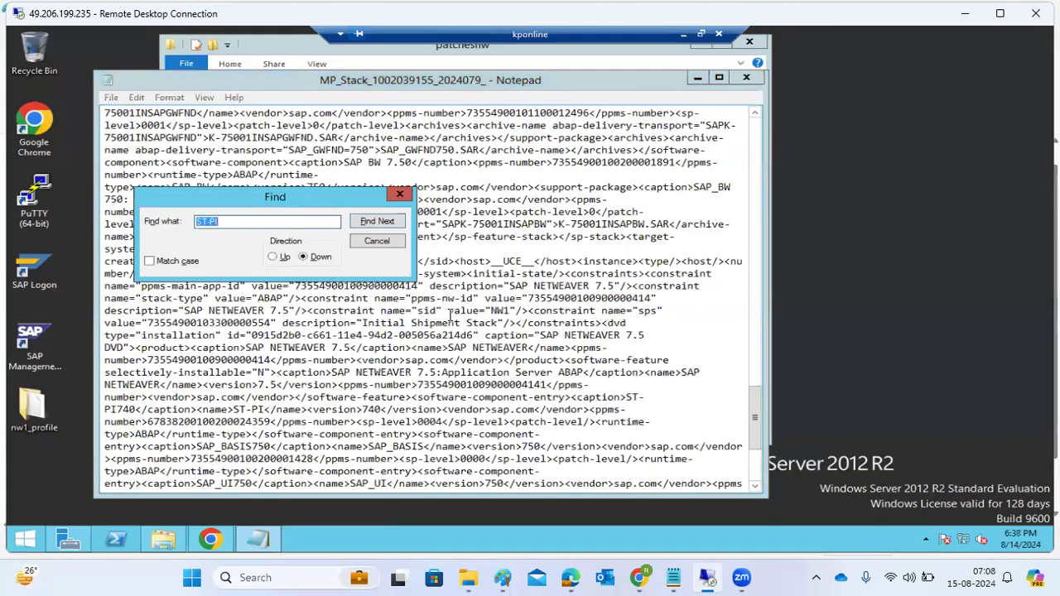
{"action": "left_click", "coordinate": [379, 223]}
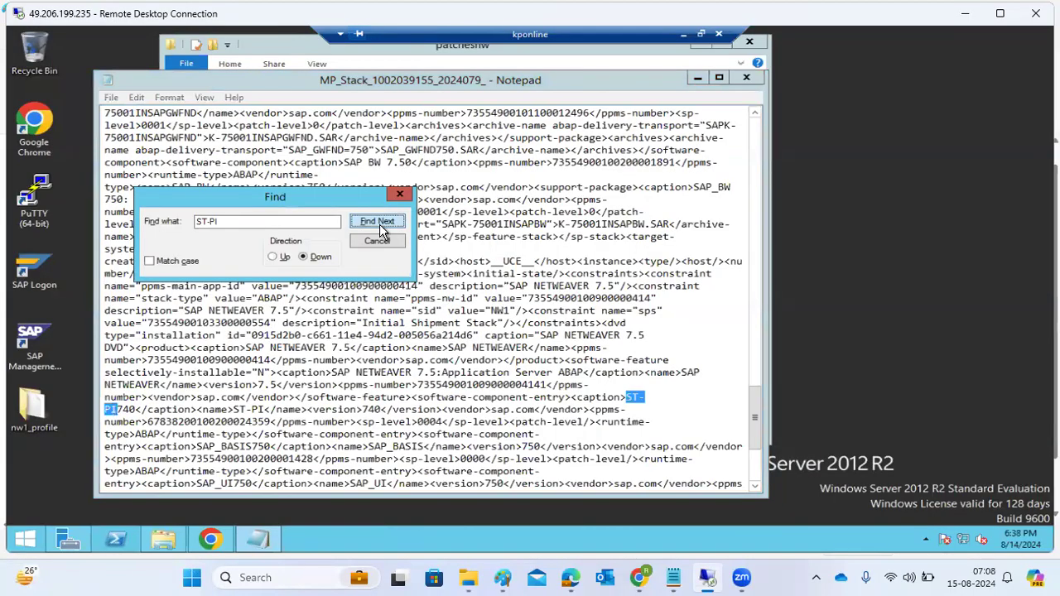
{"action": "left_click", "coordinate": [380, 224]}
{"action": "left_click", "coordinate": [380, 224]}
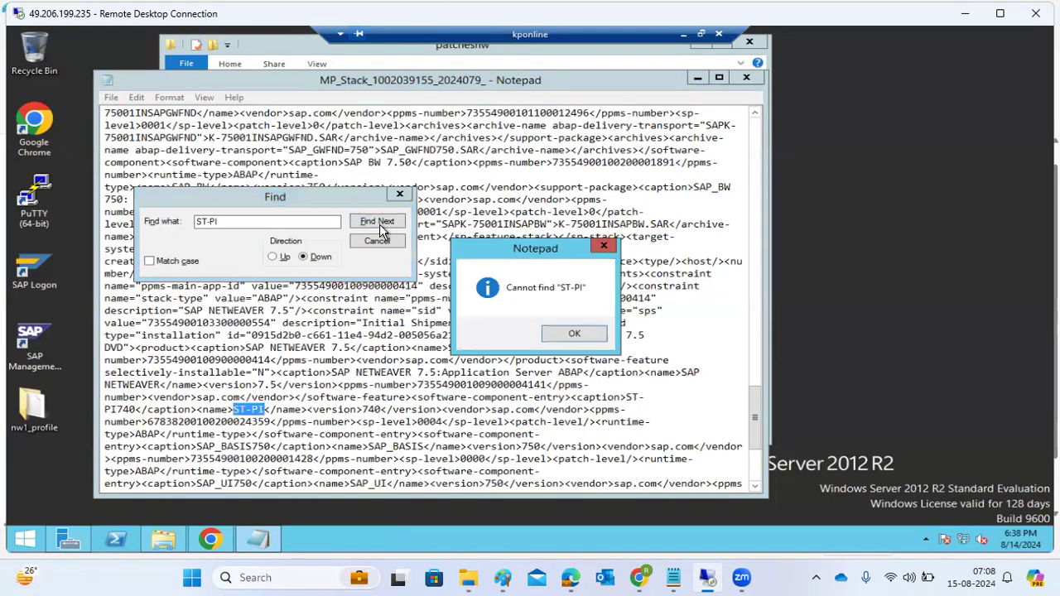
{"action": "left_click", "coordinate": [573, 333]}
{"action": "left_click", "coordinate": [273, 257]}
{"action": "left_click", "coordinate": [362, 228]}
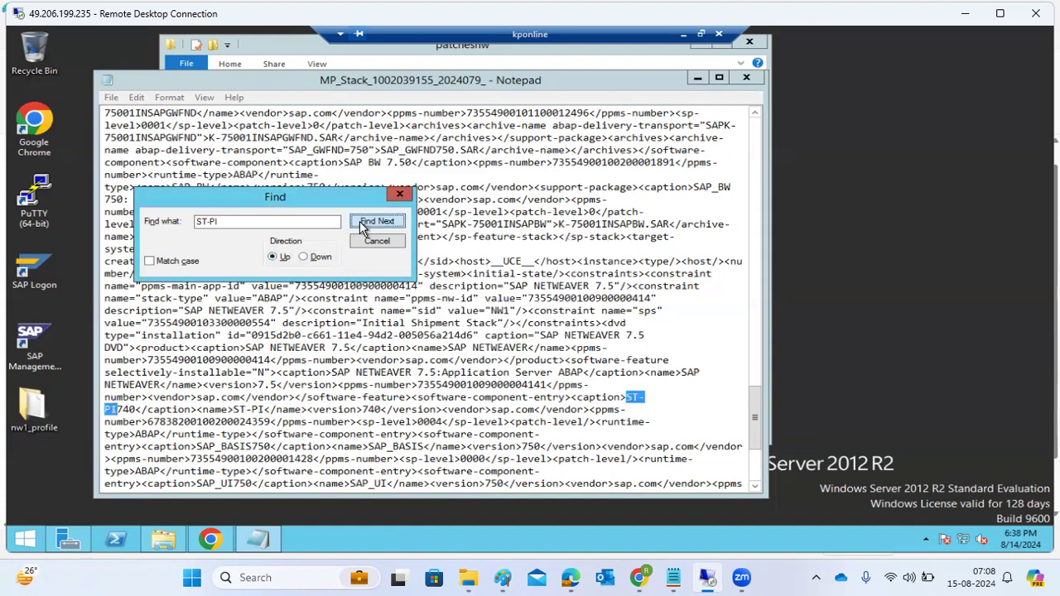
{"action": "left_click", "coordinate": [362, 228]}
{"action": "left_click", "coordinate": [565, 338]}
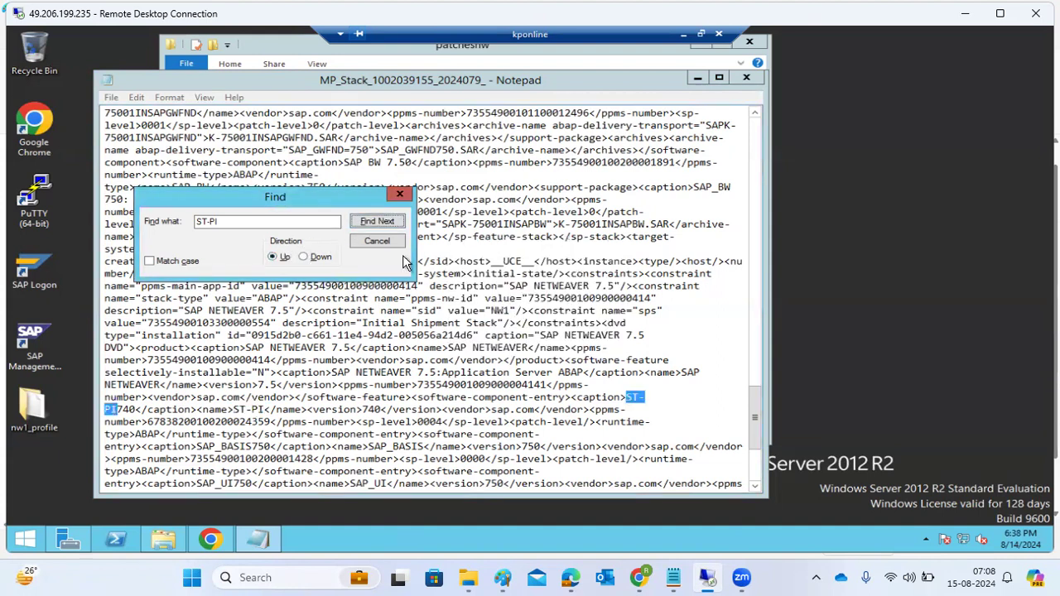
{"action": "left_click", "coordinate": [381, 243]}
{"action": "left_click", "coordinate": [382, 246]}
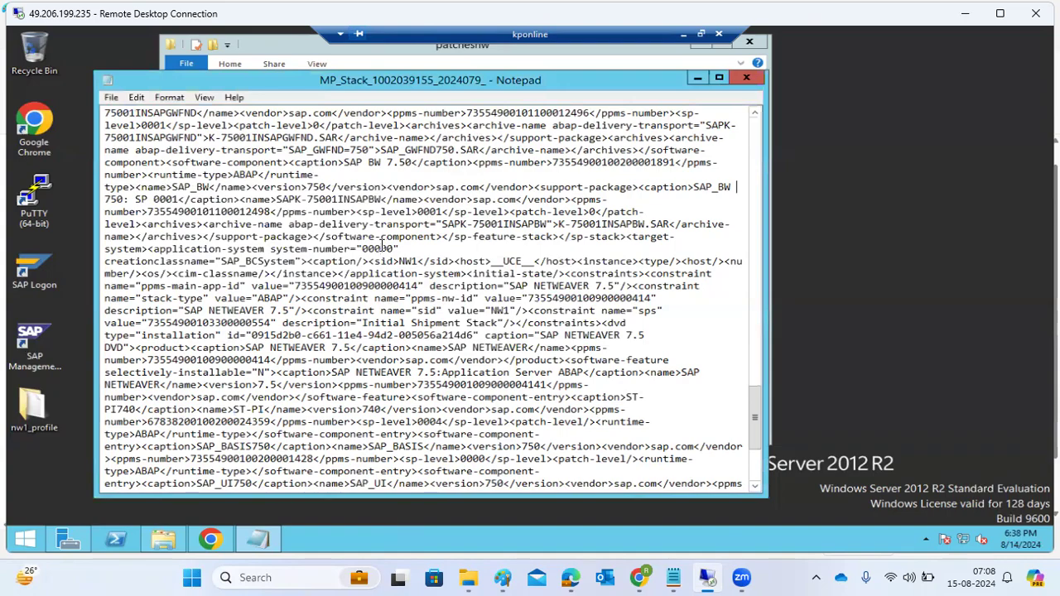
- Return to Software Update Manager in Chrome, close the SELSTACKXMLA.LOG viewer and repeat the SELSTACKXML_ASK phase
{"action": "left_click", "coordinate": [686, 34]}
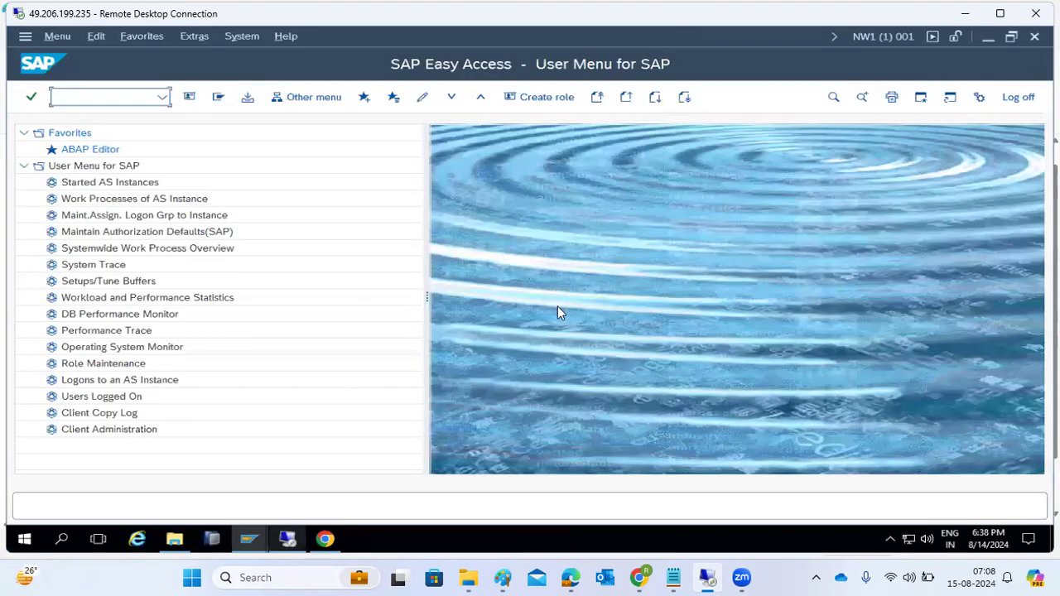
{"action": "left_click", "coordinate": [333, 539]}
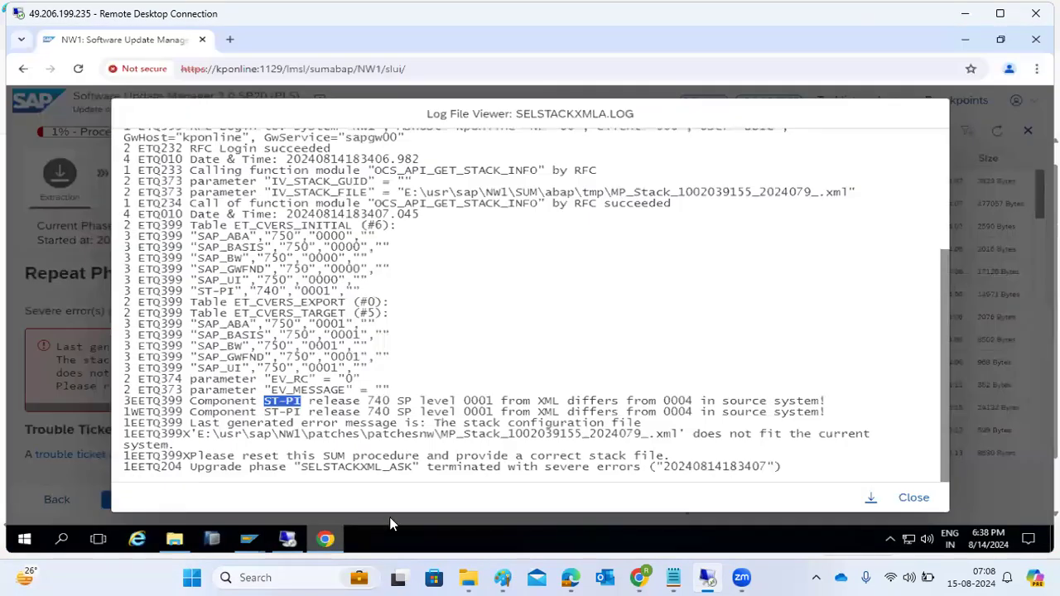
{"action": "left_click", "coordinate": [913, 498]}
{"action": "left_click", "coordinate": [135, 503]}
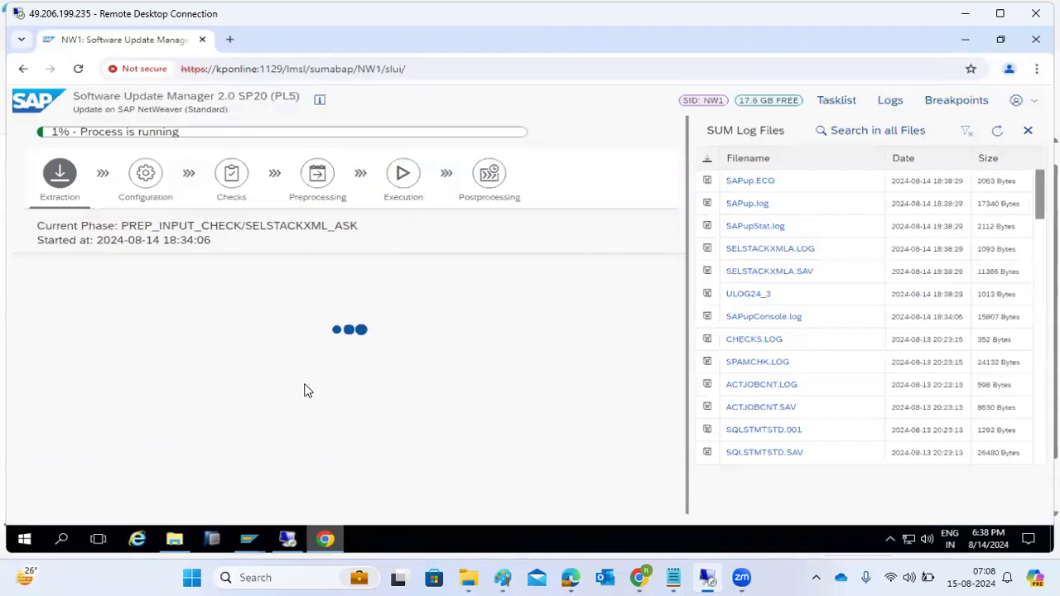
- Check the current phase name and refresh the SUM log file list
{"action": "left_click", "coordinate": [999, 133]}
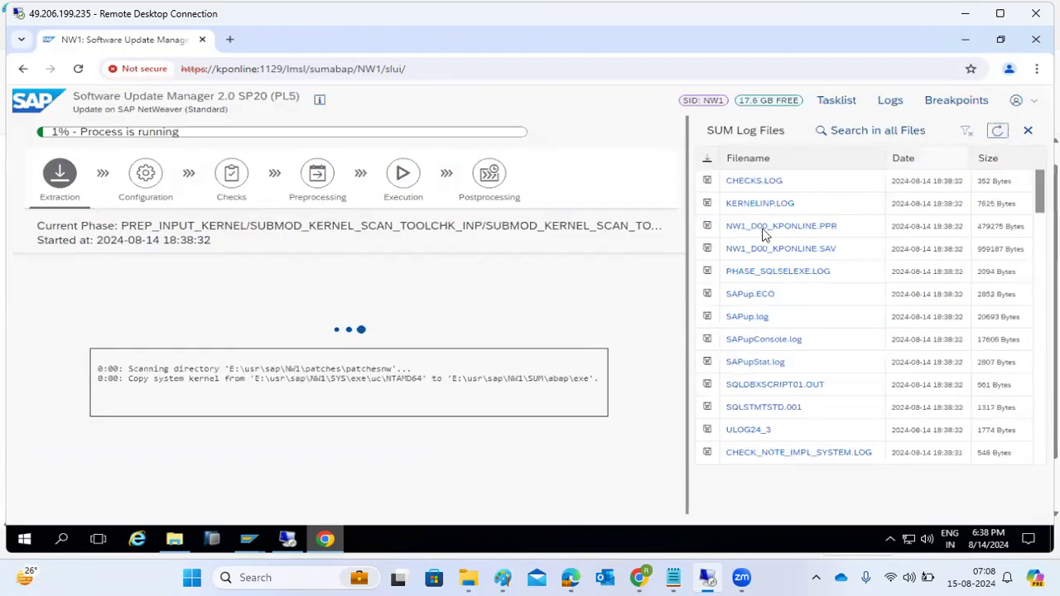
{"action": "left_click_drag", "start_coordinate": [520, 225], "coordinate": [587, 226]}
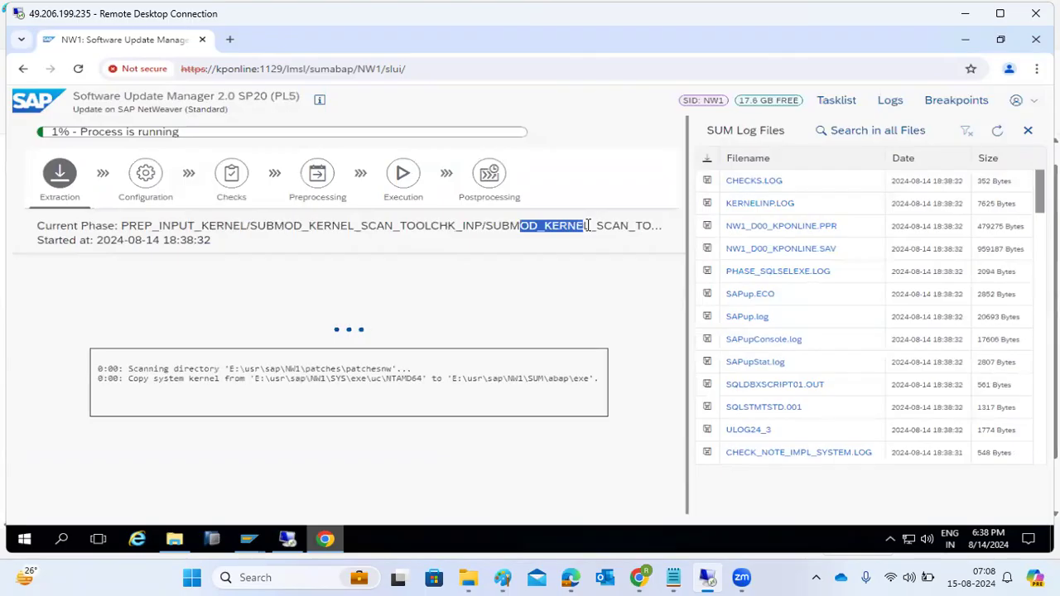
{"action": "left_click", "coordinate": [538, 225]}
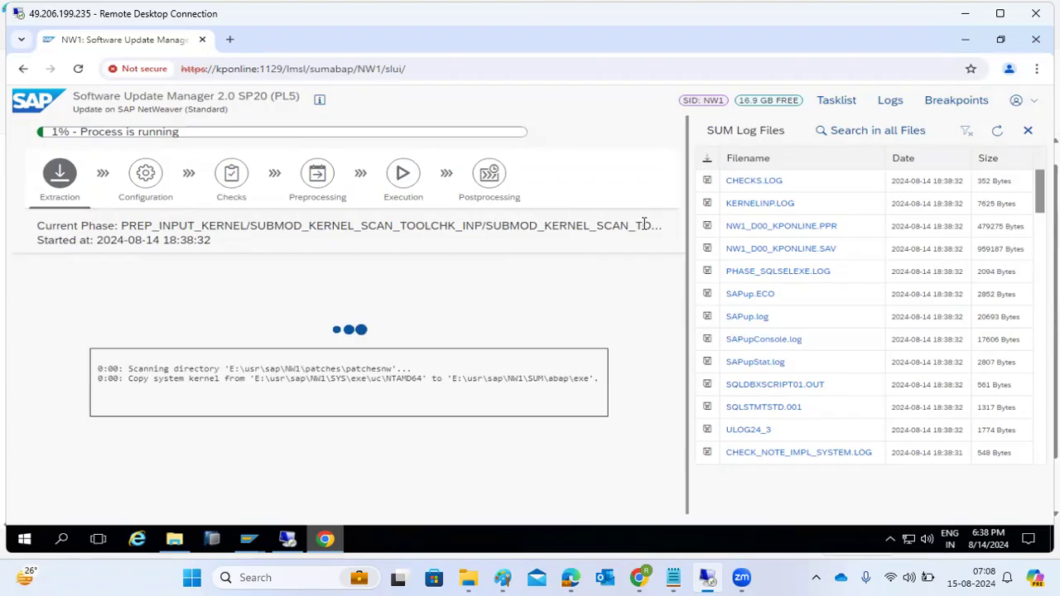
{"action": "left_click", "coordinate": [1001, 131]}
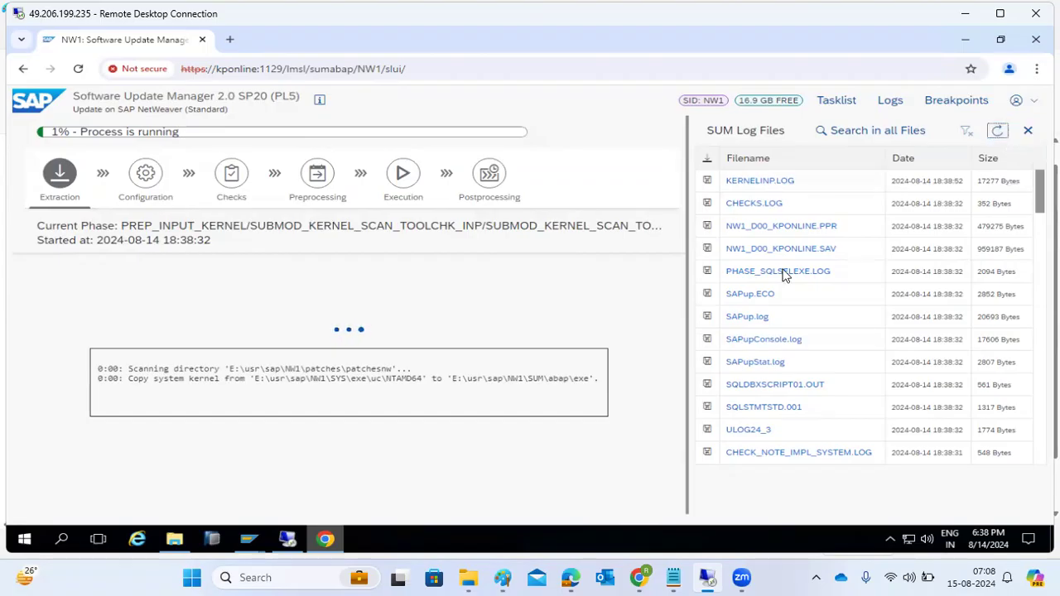
- Display the Extraction task list, compare it with the current phase and refresh it
{"action": "left_click", "coordinate": [836, 100]}
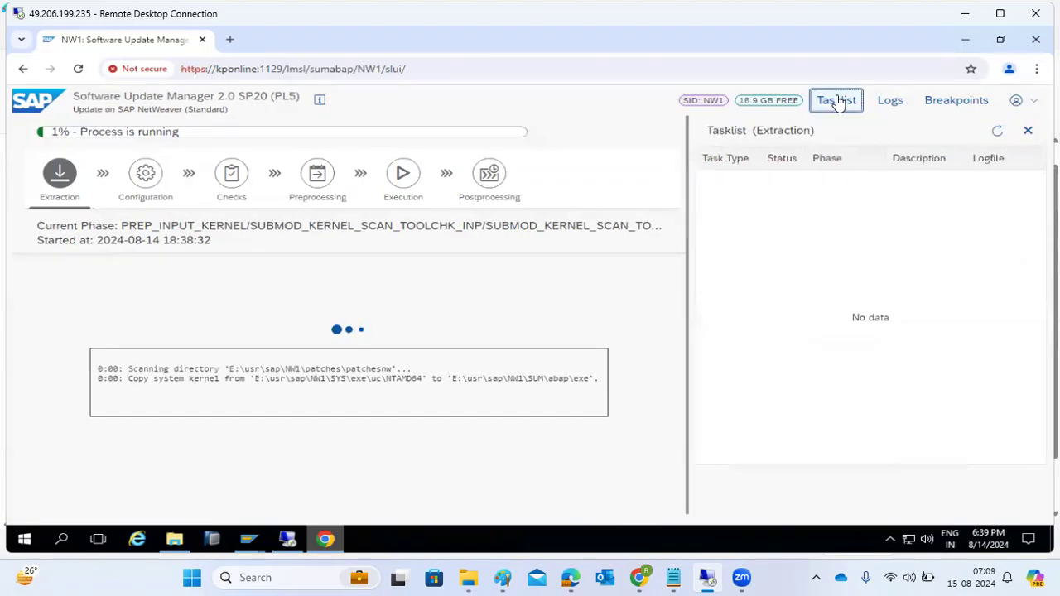
{"action": "left_click_drag", "start_coordinate": [145, 227], "coordinate": [213, 241]}
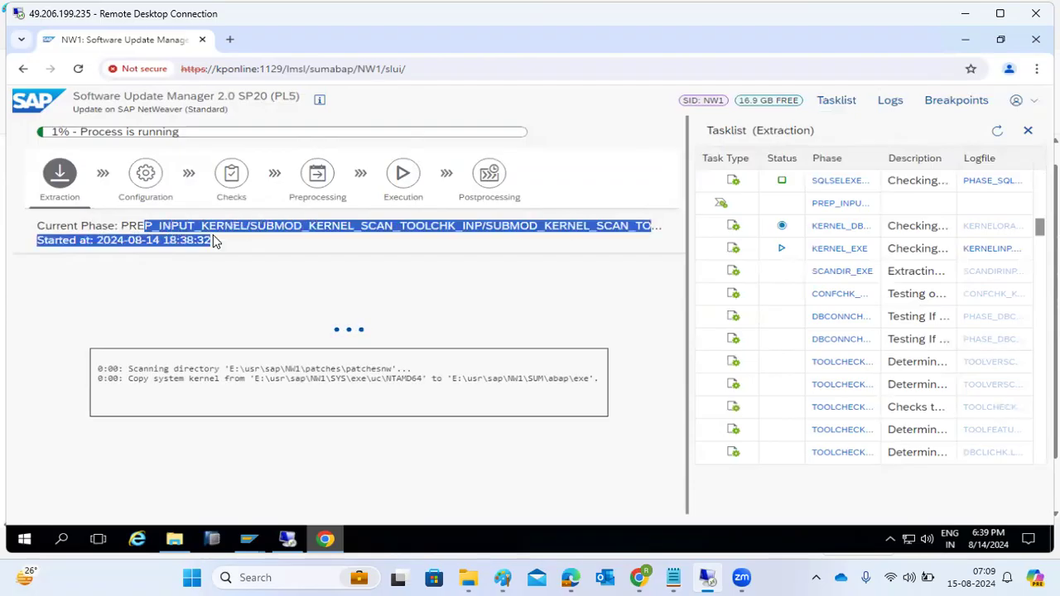
{"action": "left_click", "coordinate": [1008, 136]}
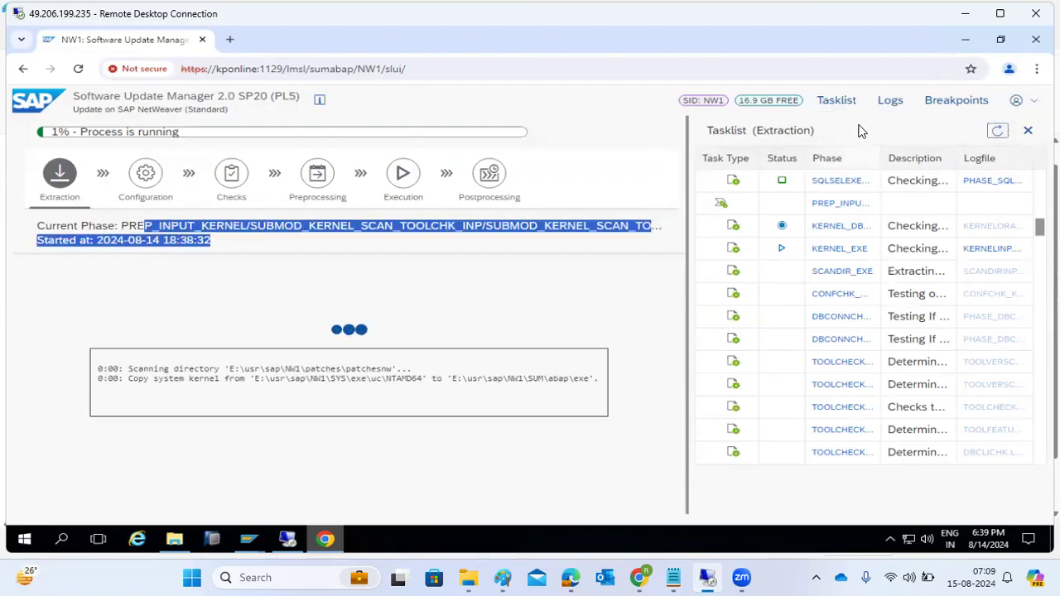
- Display the SUM log files, read KERNELINP.LOG down to its latest entries and close the viewer
{"action": "left_click", "coordinate": [890, 100]}
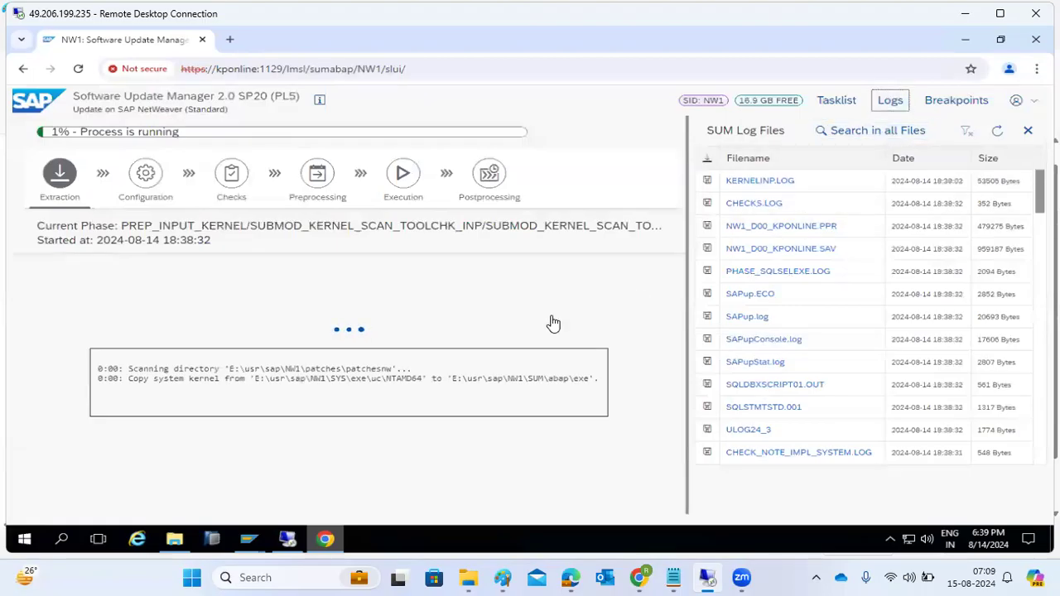
{"action": "left_click", "coordinate": [749, 184]}
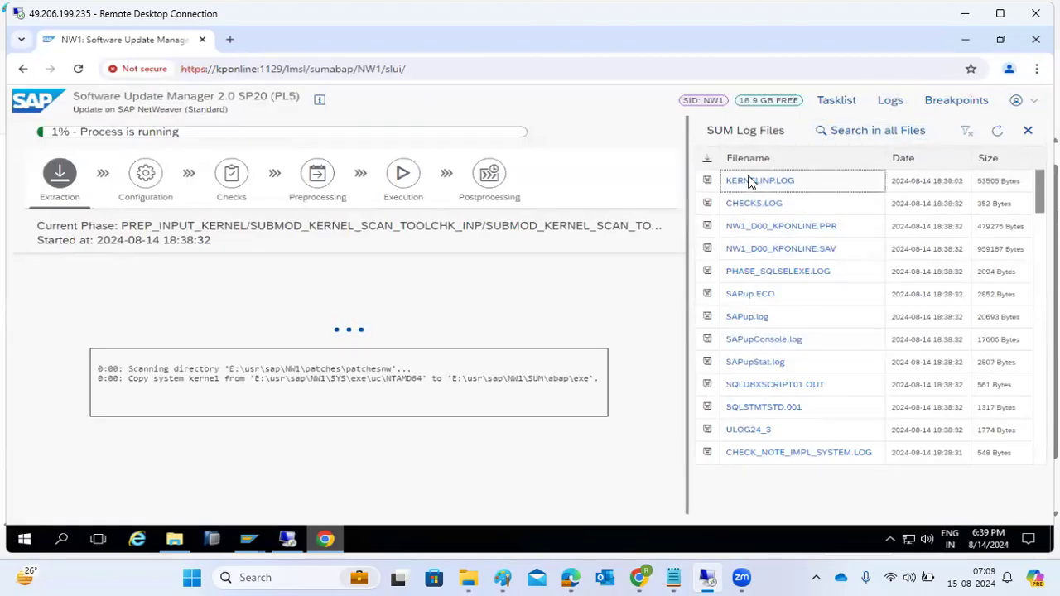
{"action": "left_click", "coordinate": [749, 186]}
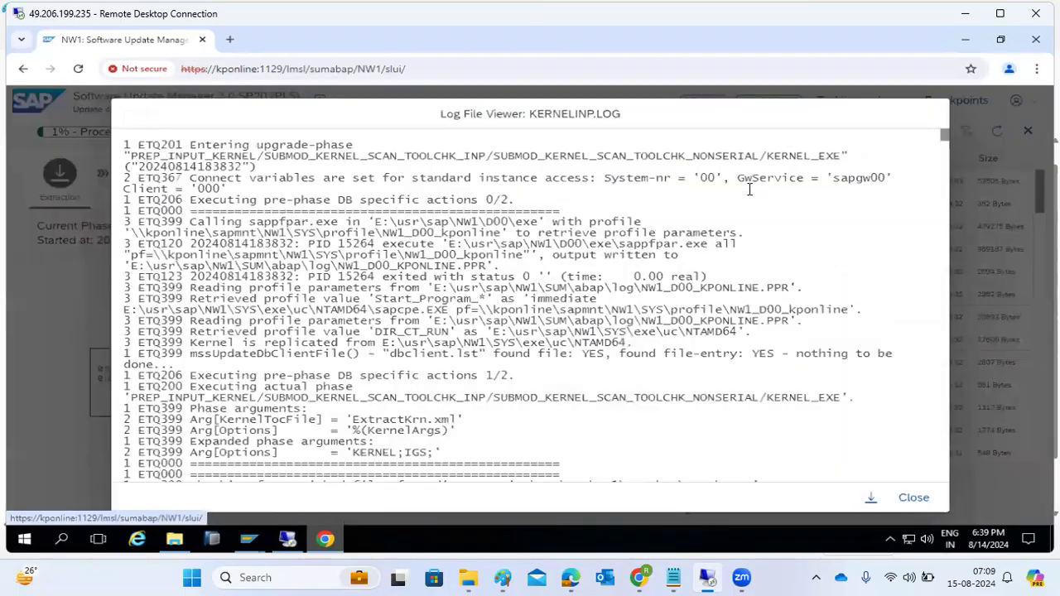
{"action": "scroll", "coordinate": [549, 323], "scroll_direction": "down", "scroll_amount": 9}
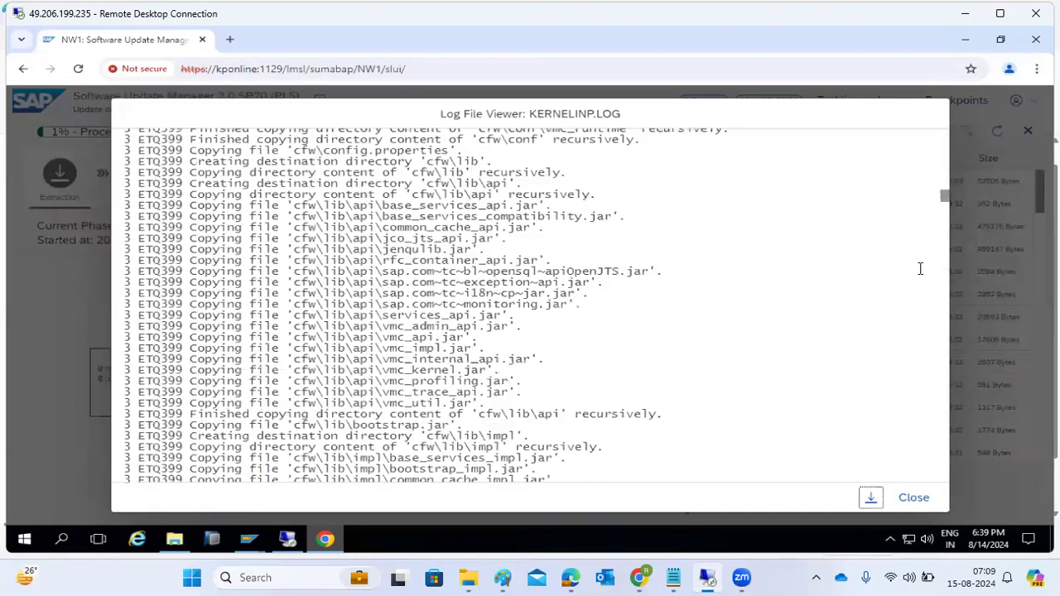
{"action": "scroll", "coordinate": [920, 267], "scroll_direction": "down", "scroll_amount": 3}
{"action": "left_click_drag", "start_coordinate": [945, 204], "coordinate": [943, 505]}
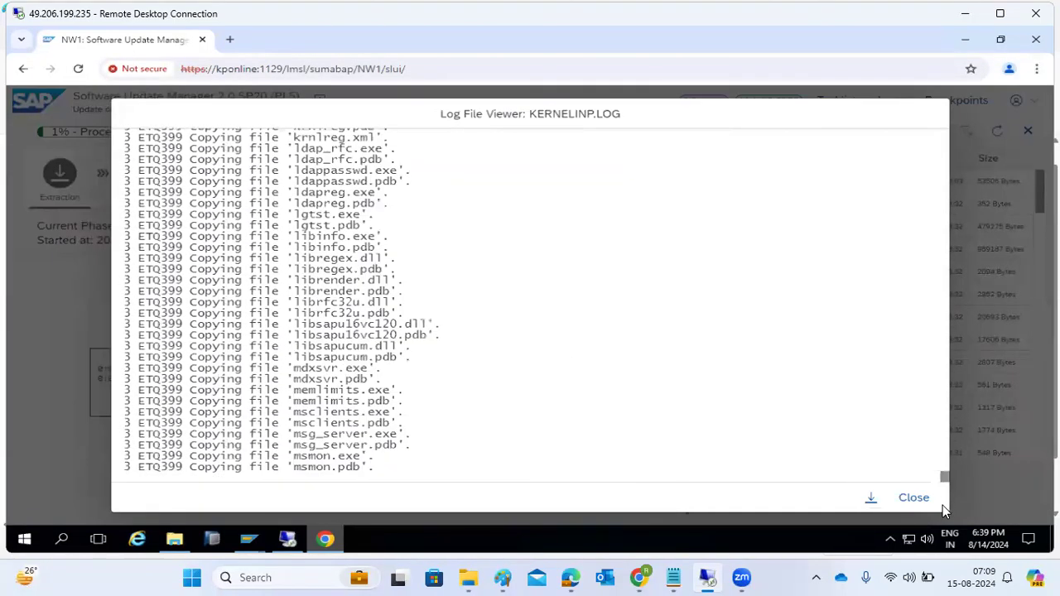
{"action": "left_click", "coordinate": [915, 498]}
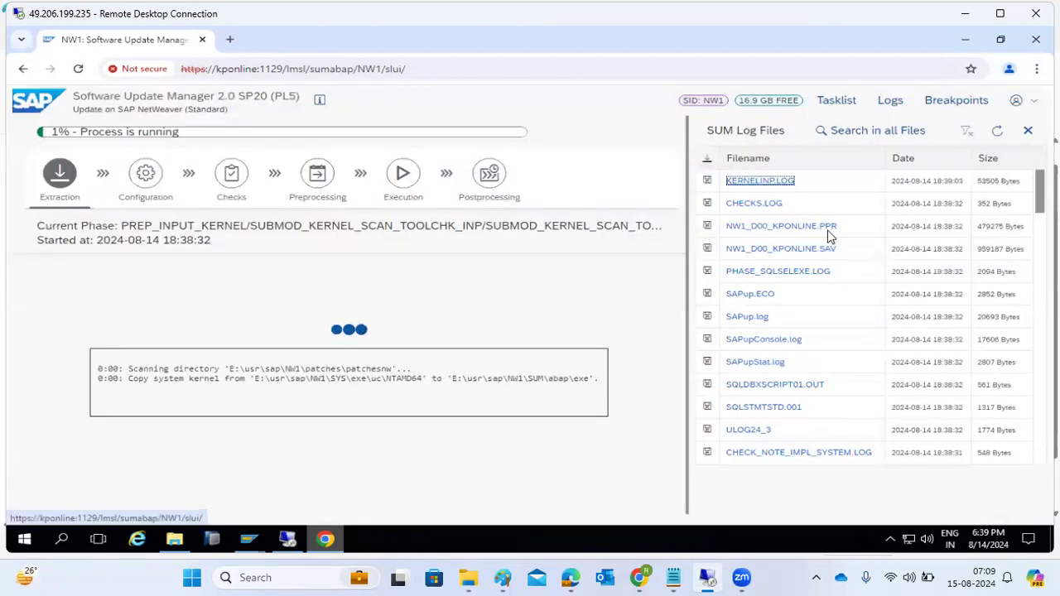
- Reopen KERNELINP.LOG at its newest entries, review the copied files back through the log and close it
{"action": "left_click", "coordinate": [766, 180]}
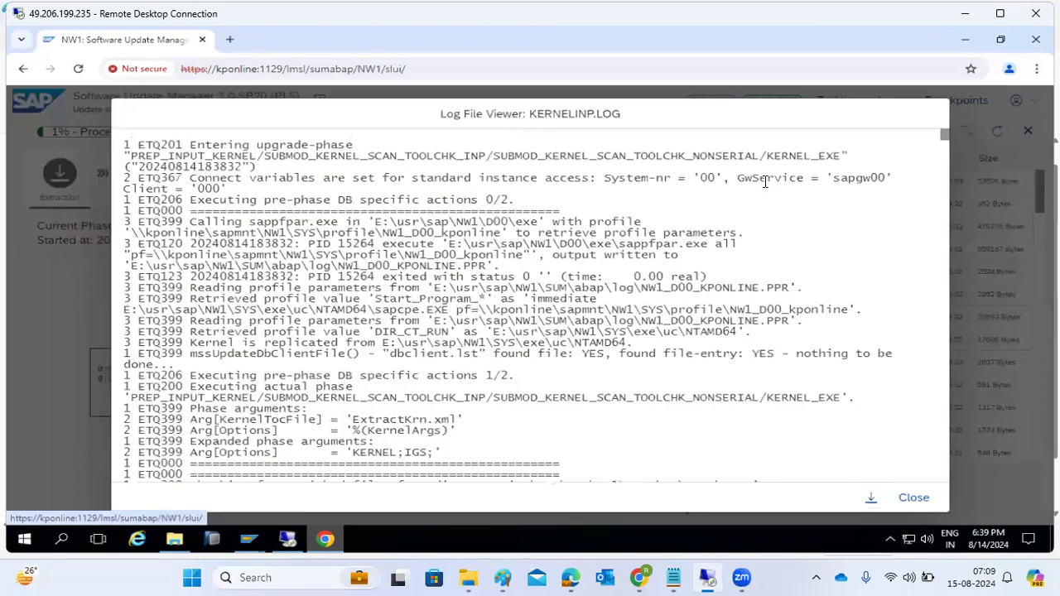
{"action": "left_click_drag", "start_coordinate": [945, 135], "coordinate": [945, 477]}
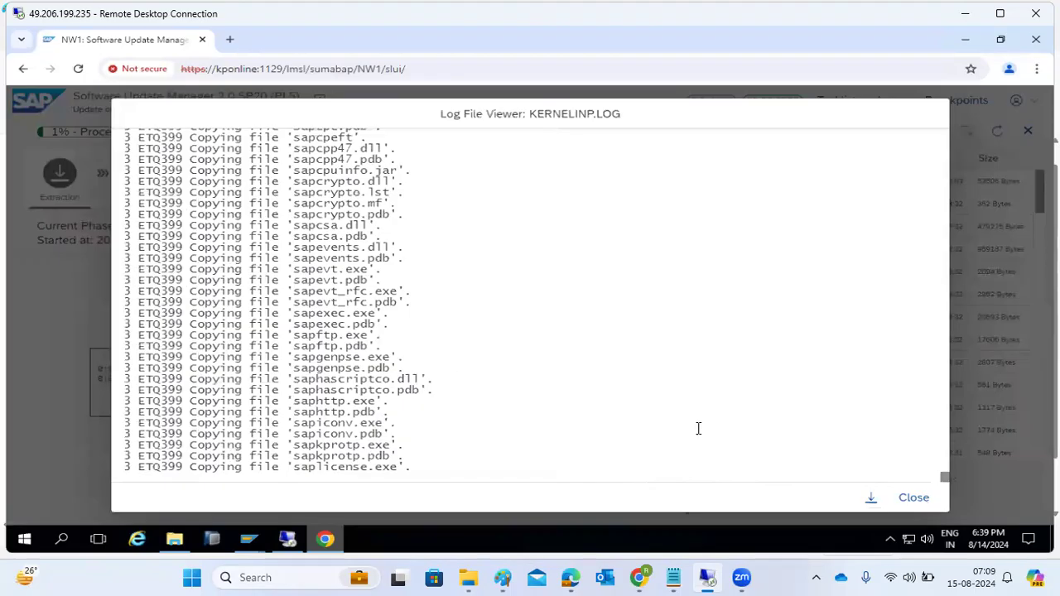
{"action": "scroll", "coordinate": [443, 358], "scroll_direction": "up", "scroll_amount": 20}
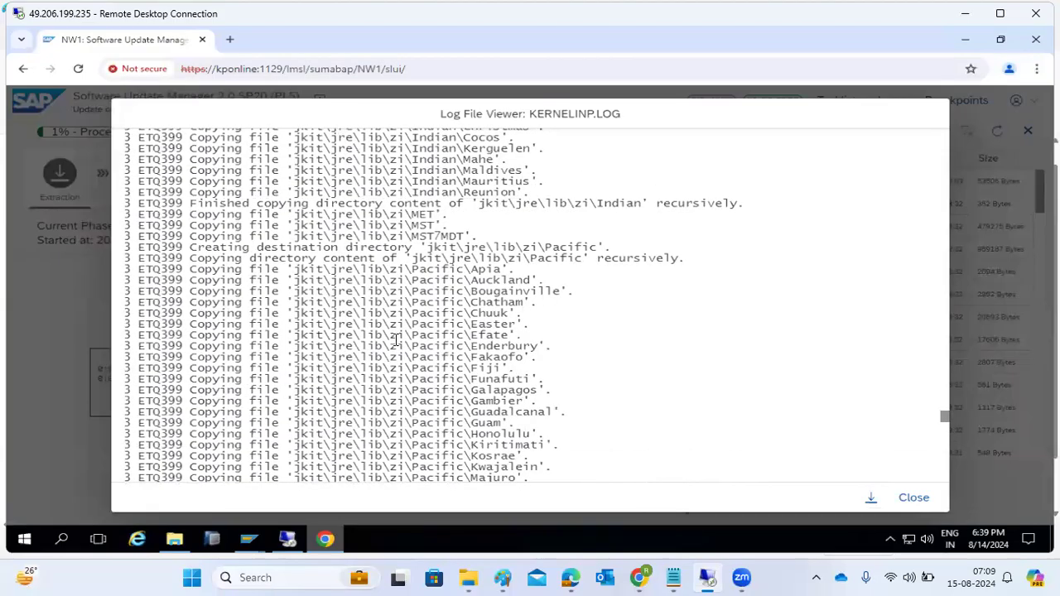
{"action": "scroll", "coordinate": [396, 340], "scroll_direction": "up", "scroll_amount": 15}
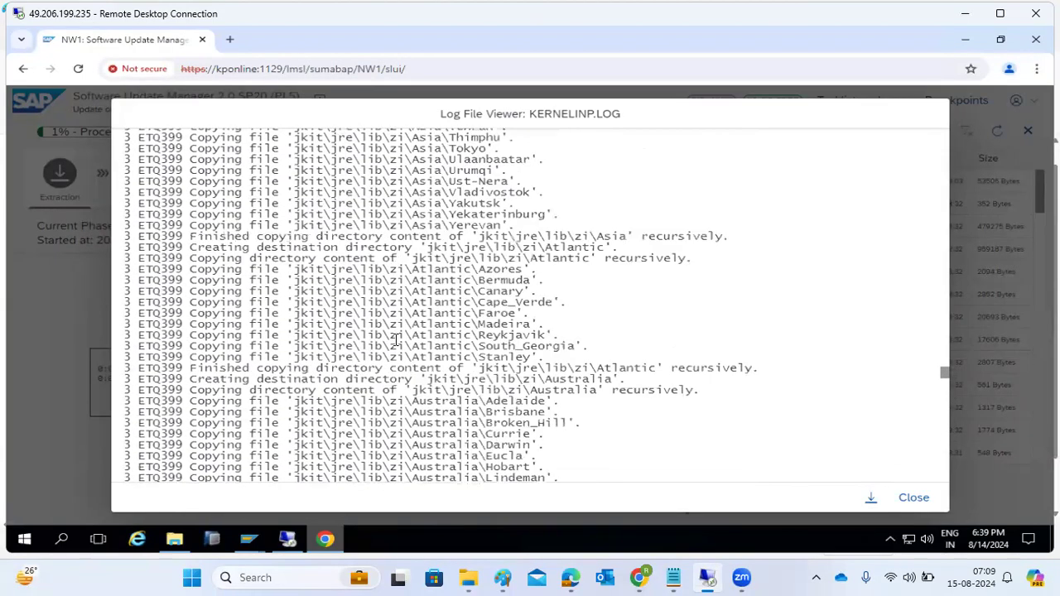
{"action": "scroll", "coordinate": [396, 340], "scroll_direction": "up", "scroll_amount": 20}
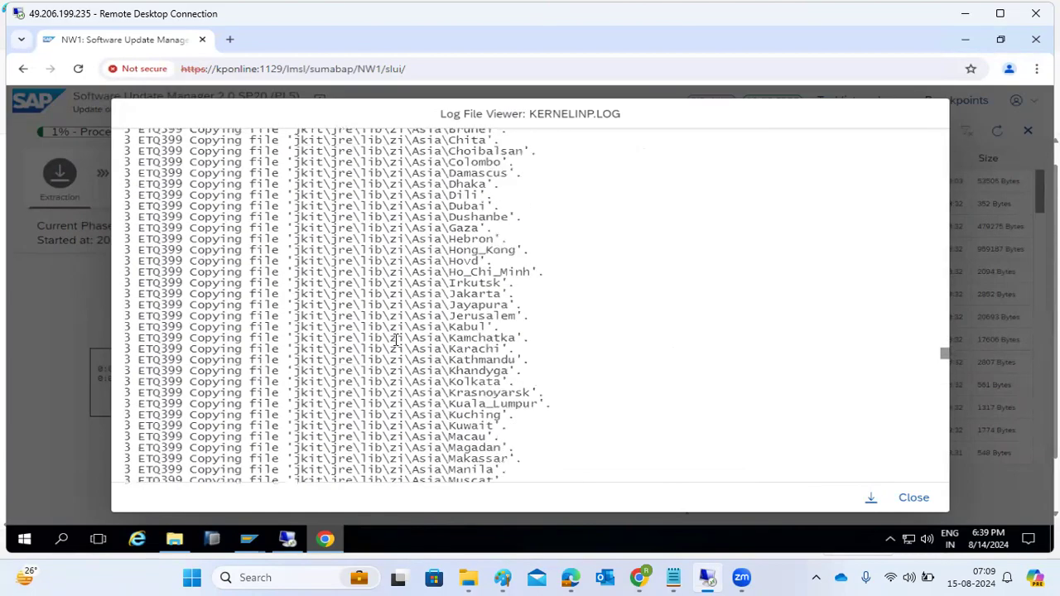
{"action": "left_click", "coordinate": [915, 498]}
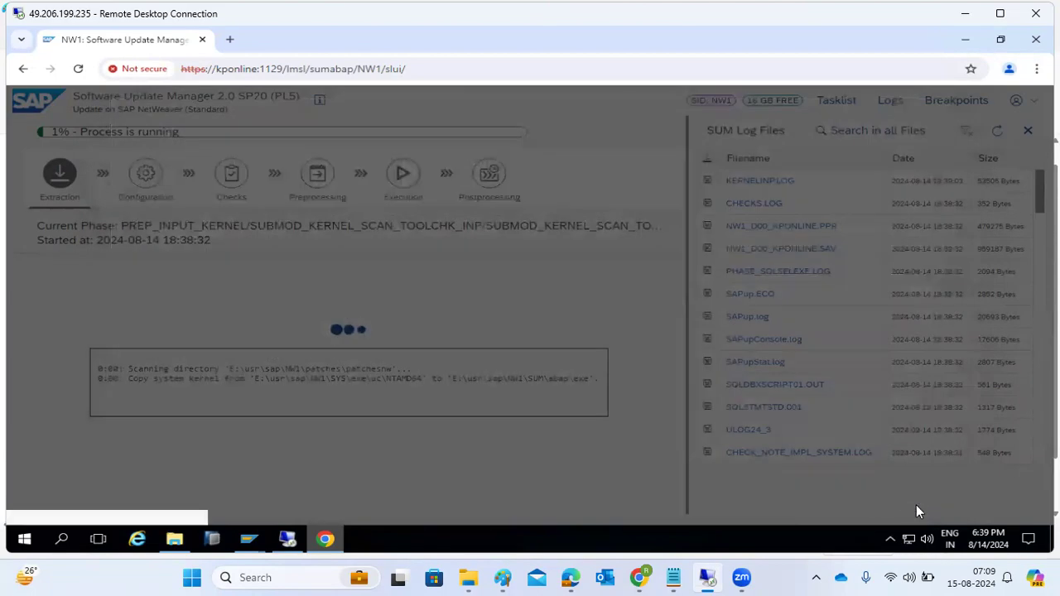
- Examine the source and destination paths of the system kernel copy in the progress output
{"action": "left_click_drag", "start_coordinate": [192, 378], "coordinate": [383, 379]}
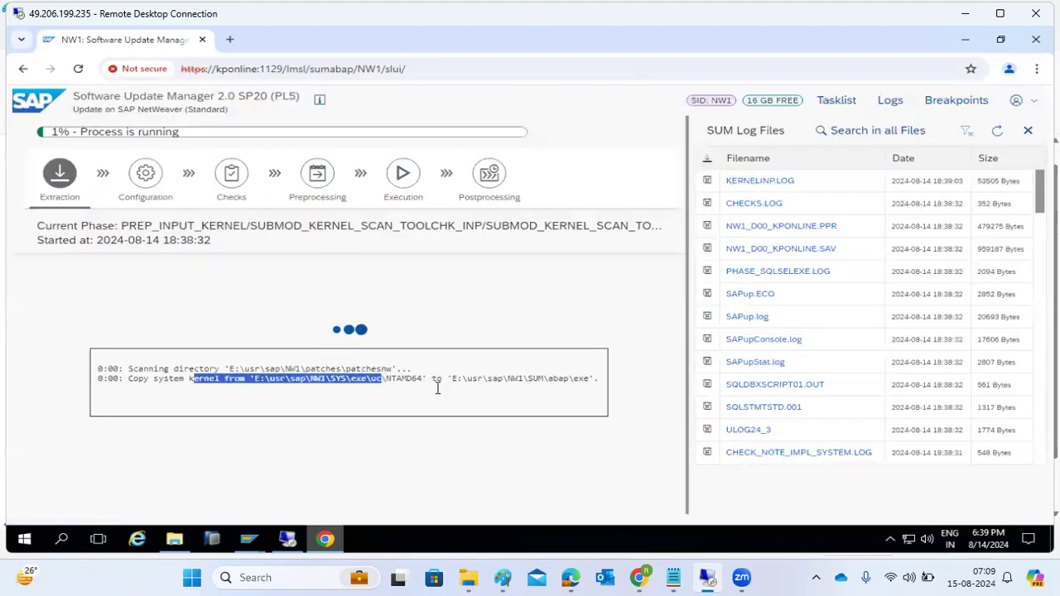
{"action": "left_click_drag", "start_coordinate": [512, 378], "coordinate": [576, 381]}
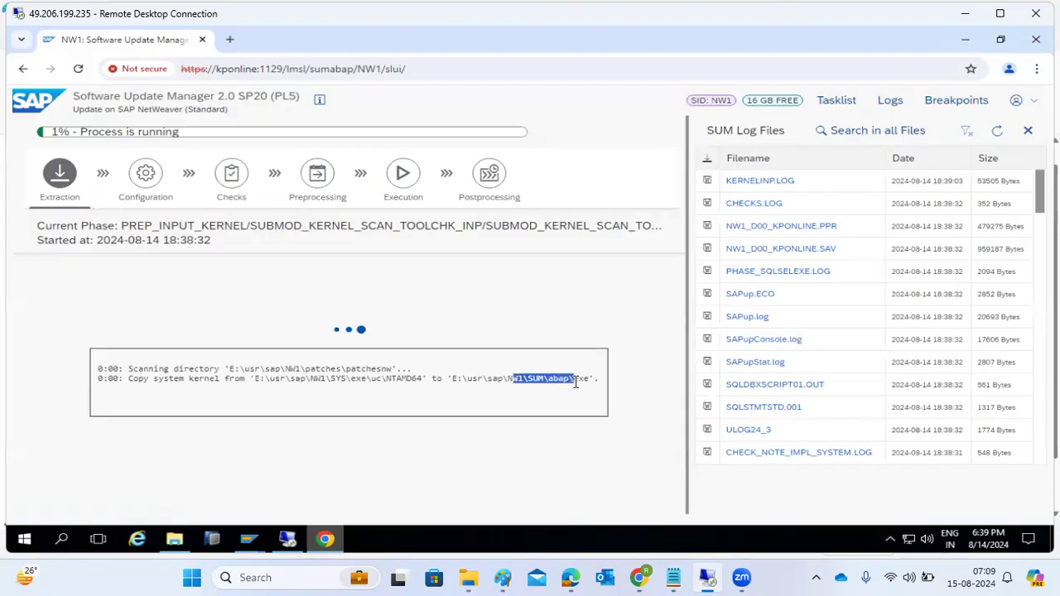
{"action": "left_click_drag", "start_coordinate": [256, 378], "coordinate": [593, 378]}
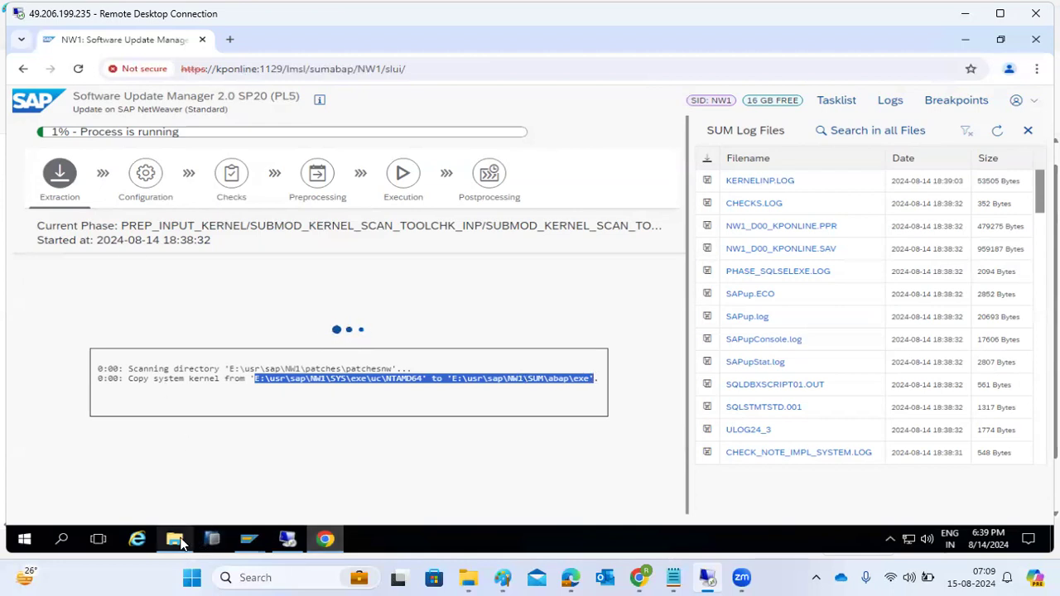
- Switch to the kponline remote session and close the stack XML file in Notepad
{"action": "left_click", "coordinate": [175, 540]}
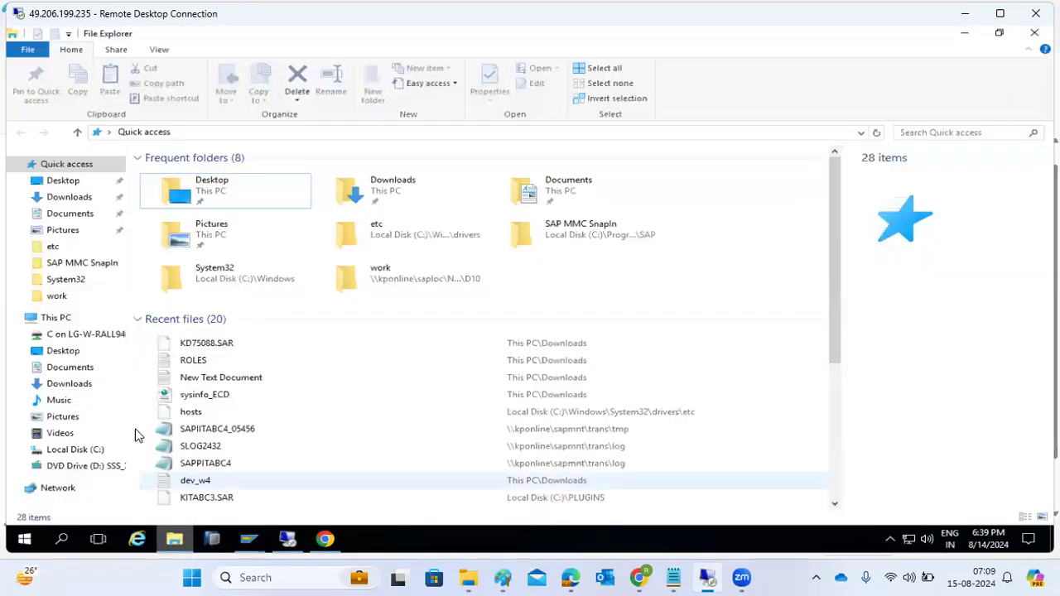
{"action": "left_click", "coordinate": [286, 538]}
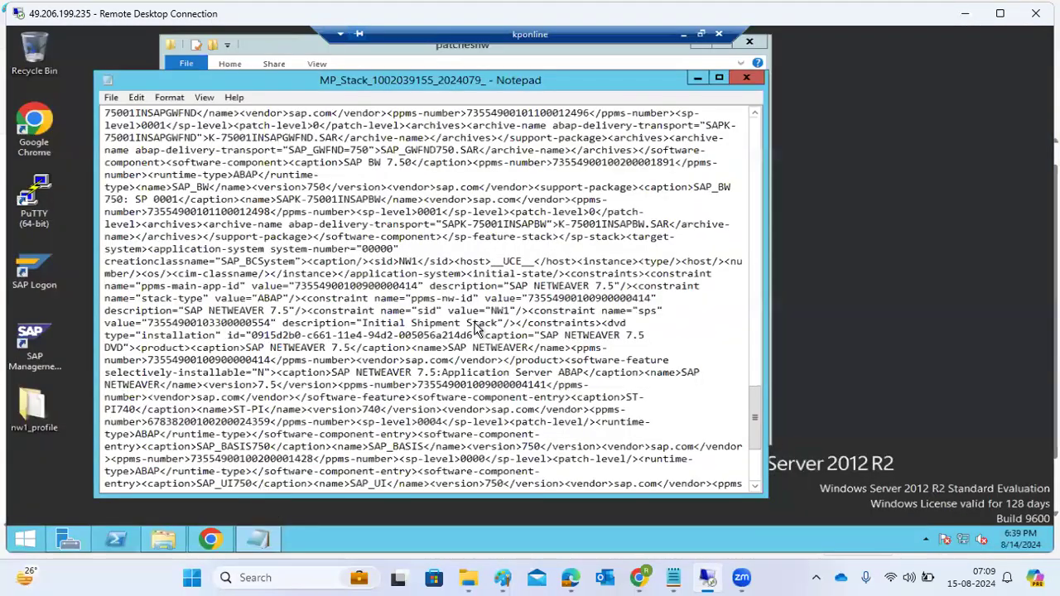
{"action": "left_click", "coordinate": [746, 78]}
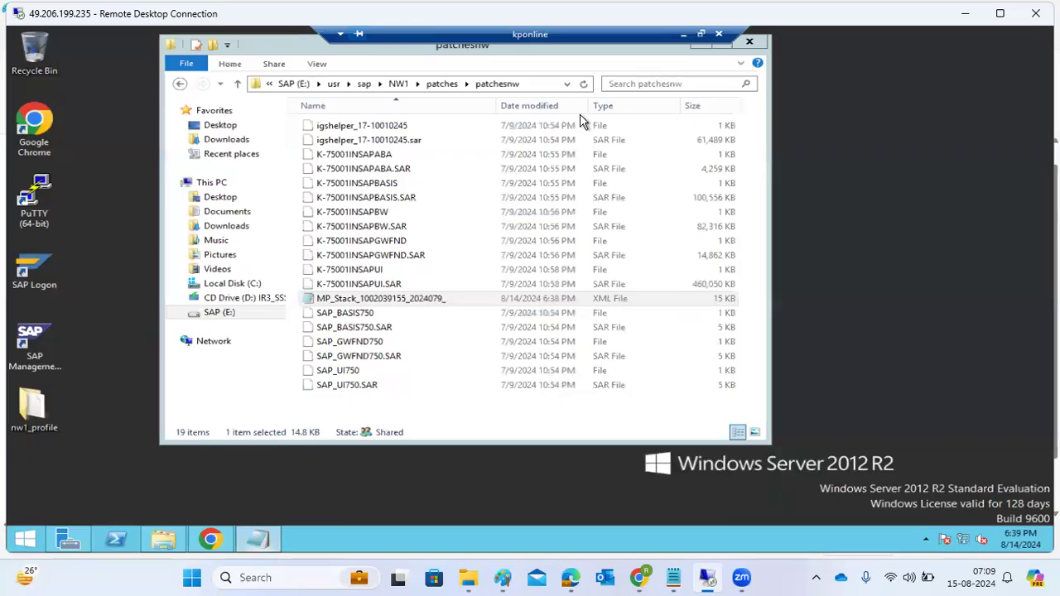
- Browse to E:\usr\sap\NW1\SUM\abap\exe and check the copied kernel files
{"action": "left_click", "coordinate": [401, 84]}
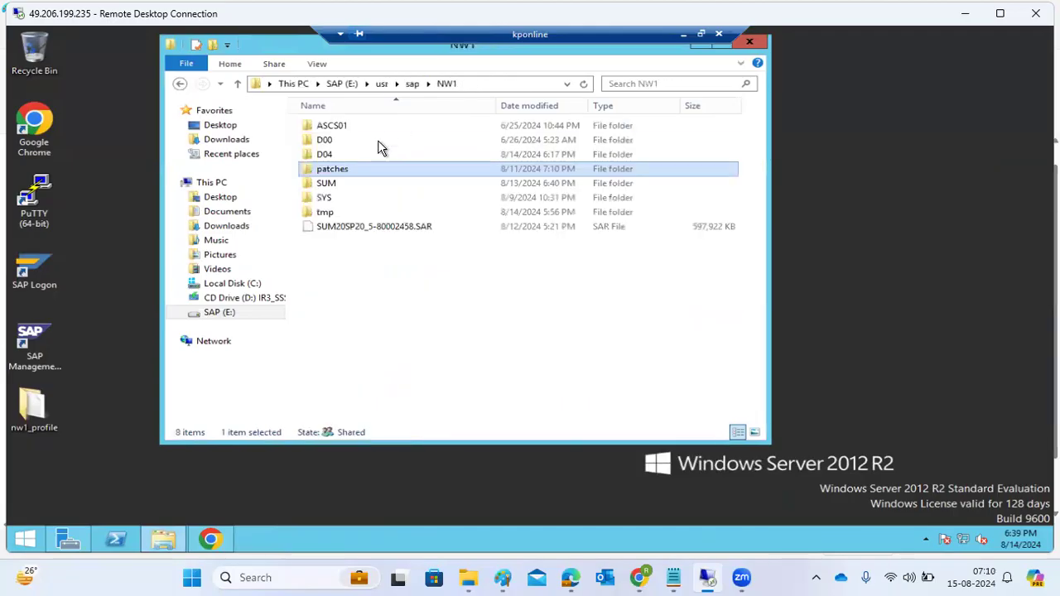
{"action": "left_click", "coordinate": [334, 185]}
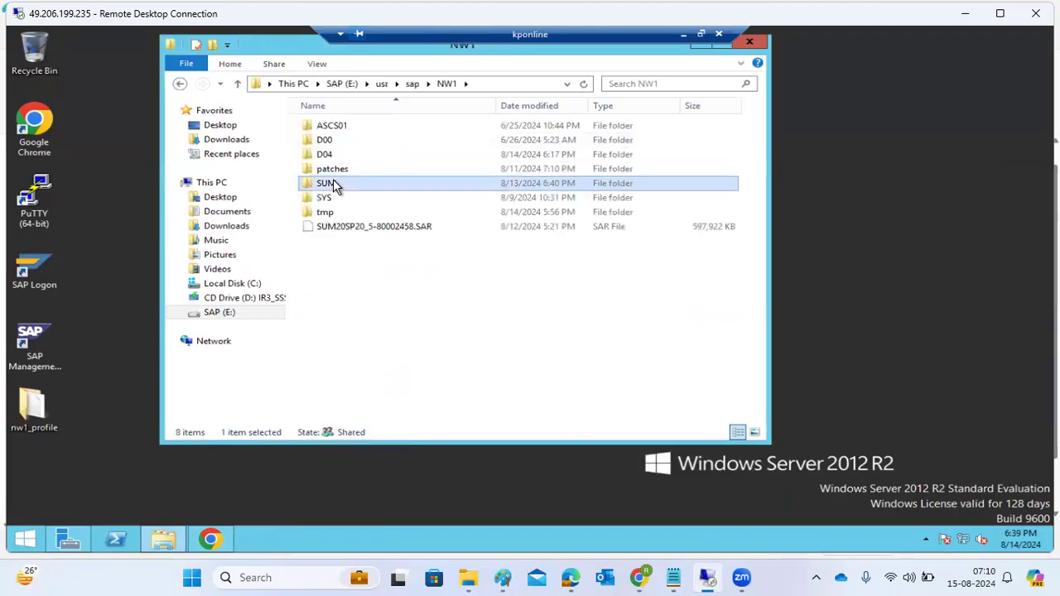
{"action": "double_click", "coordinate": [334, 184]}
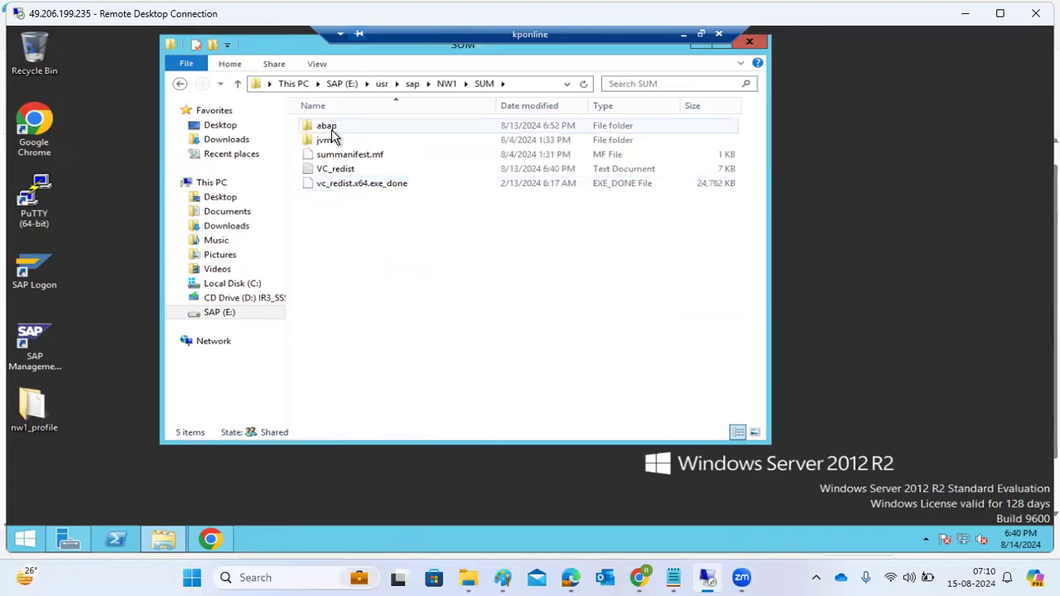
{"action": "double_click", "coordinate": [332, 129]}
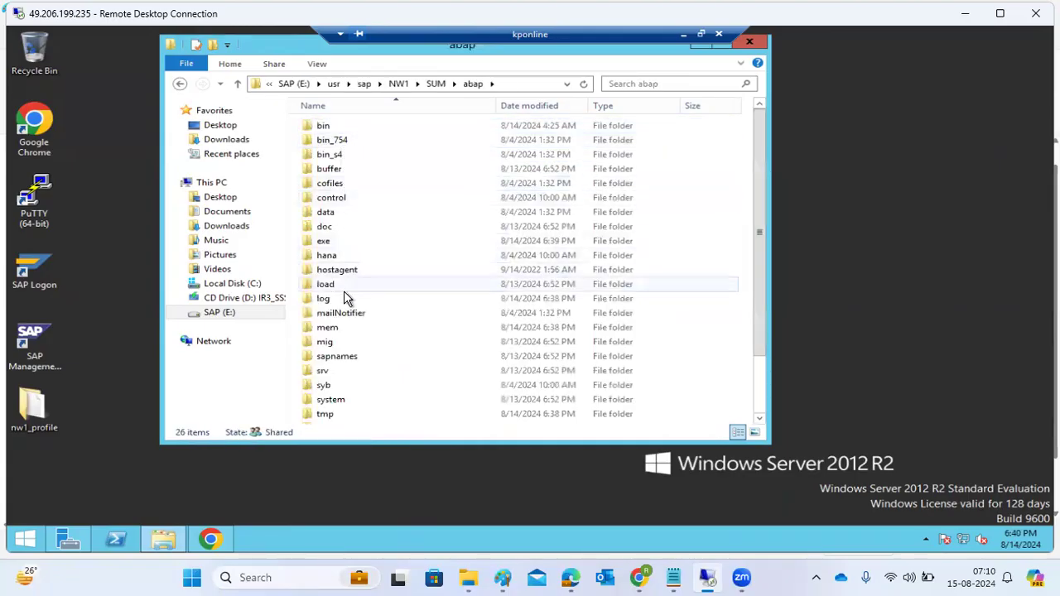
{"action": "left_click", "coordinate": [322, 246]}
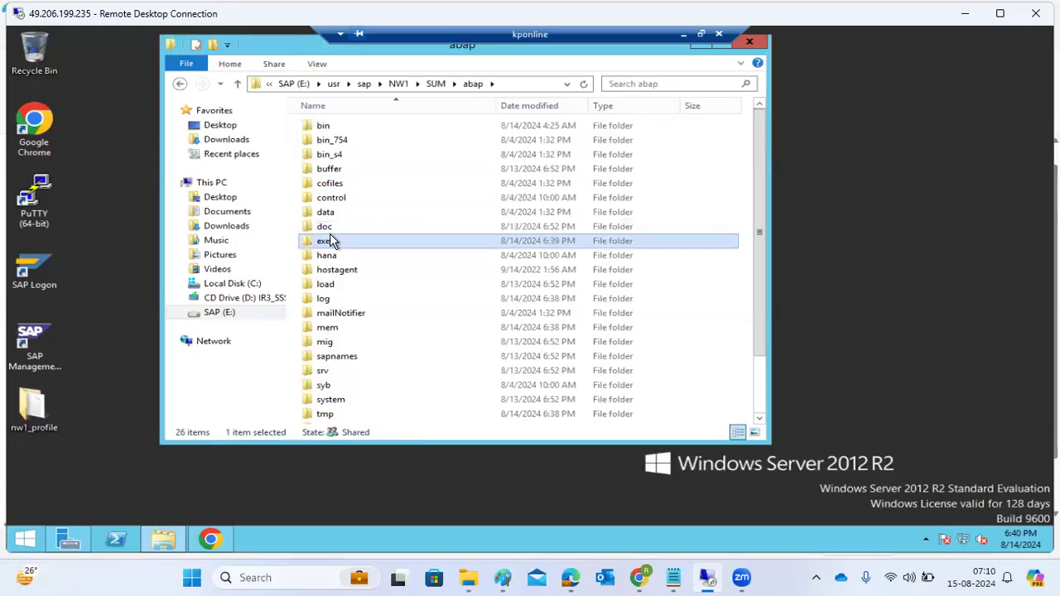
{"action": "double_click", "coordinate": [331, 236]}
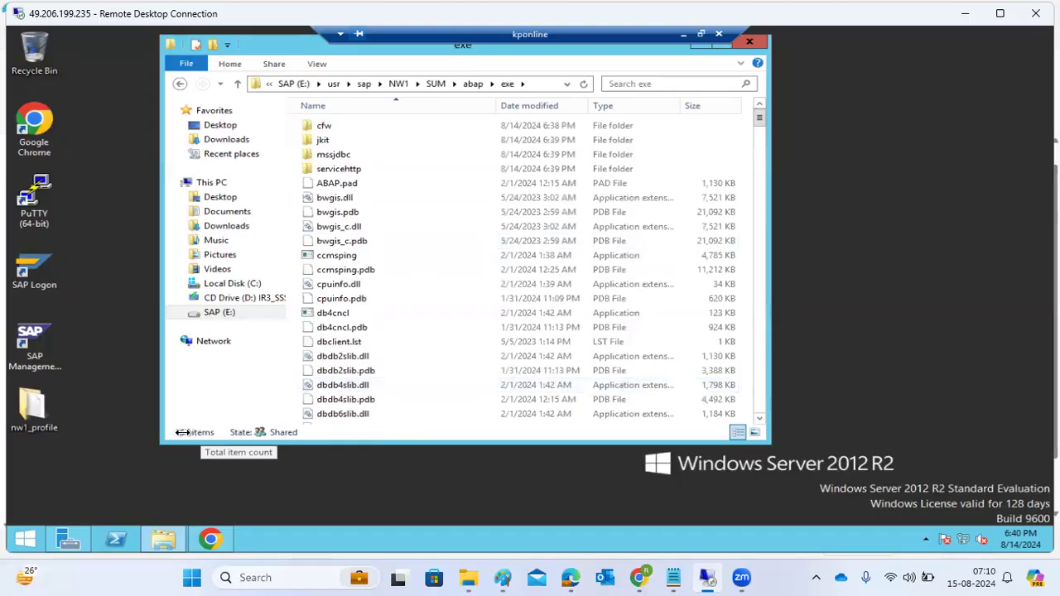
- Return to Software Update Manager in Chrome, refresh the log file list and check the current phase
{"action": "left_click", "coordinate": [684, 37]}
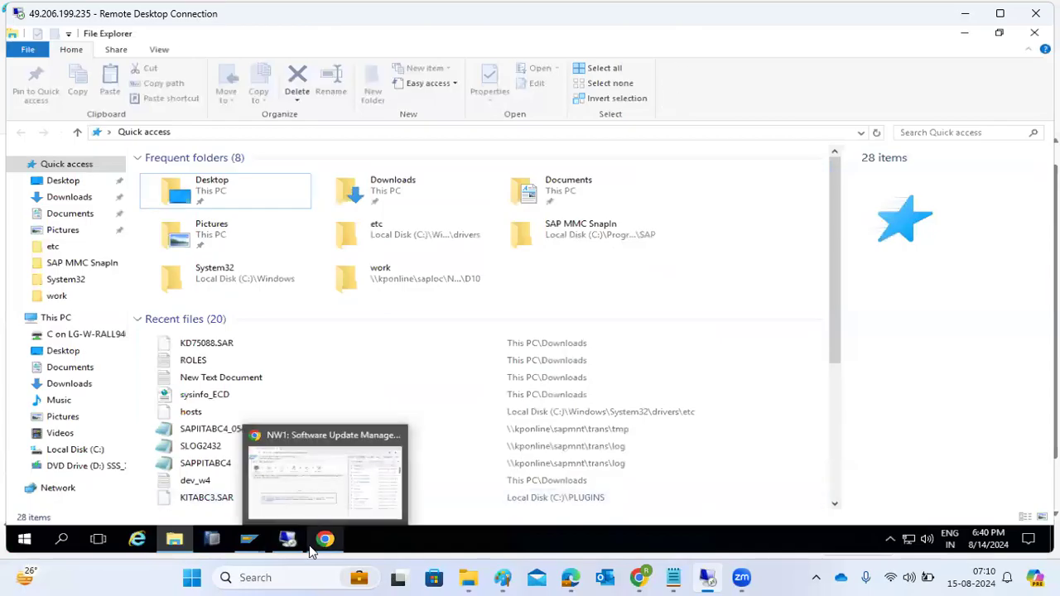
{"action": "left_click", "coordinate": [321, 547]}
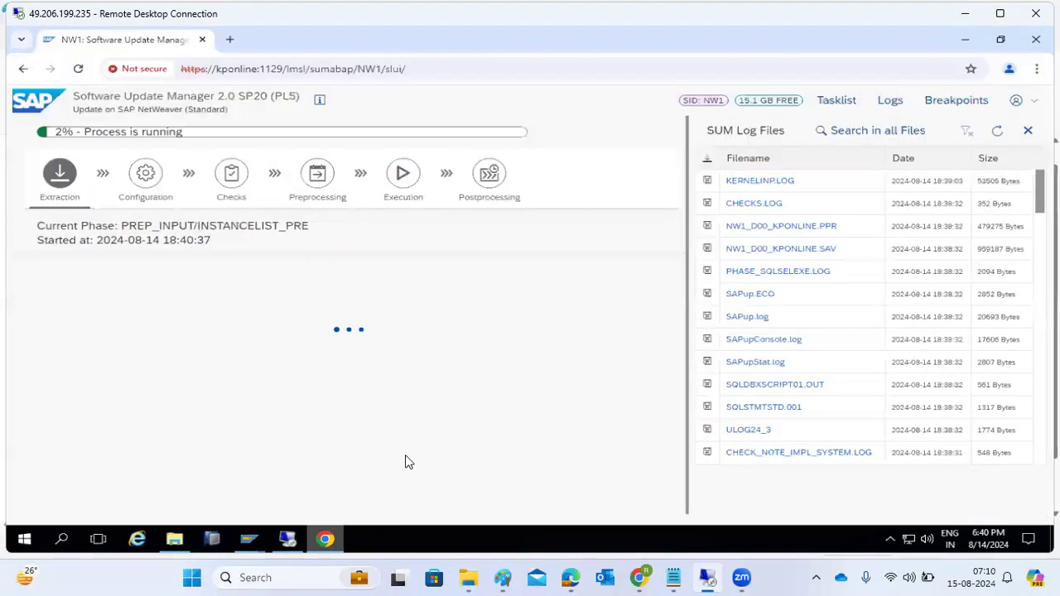
{"action": "left_click", "coordinate": [1000, 133]}
{"action": "left_click_drag", "start_coordinate": [225, 226], "coordinate": [313, 225]}
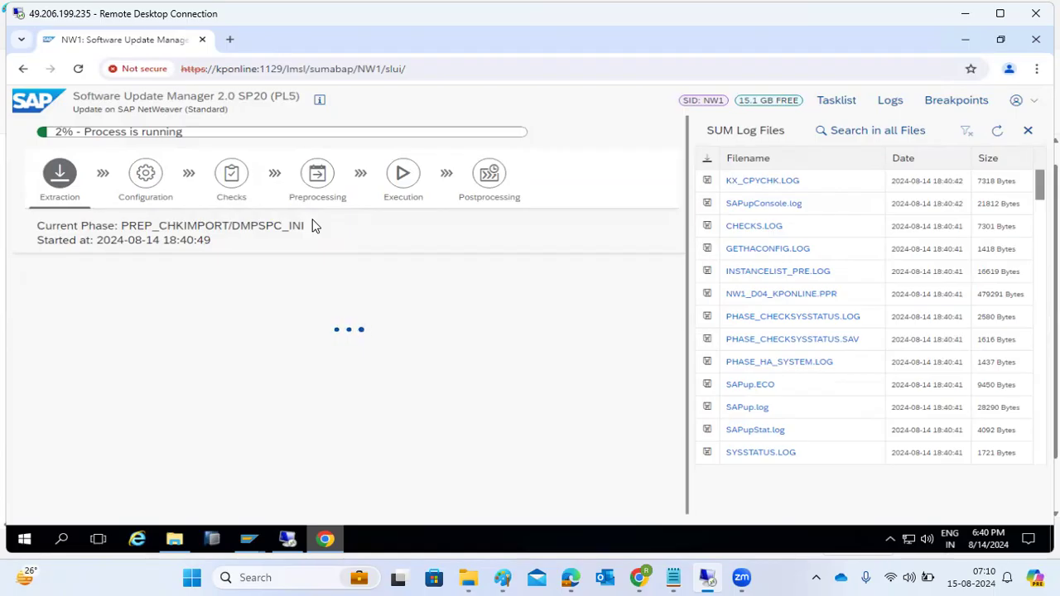
- Keep refreshing the SUM log file list to follow the progress of the PREP_IMPORT phases
{"action": "left_click", "coordinate": [999, 134]}
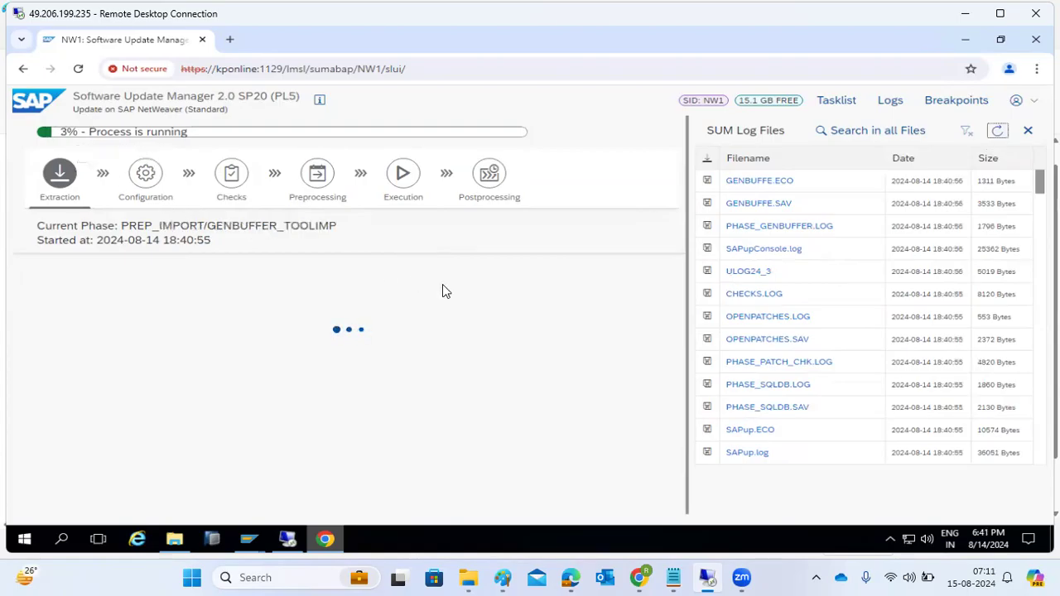
{"action": "left_click", "coordinate": [999, 134]}
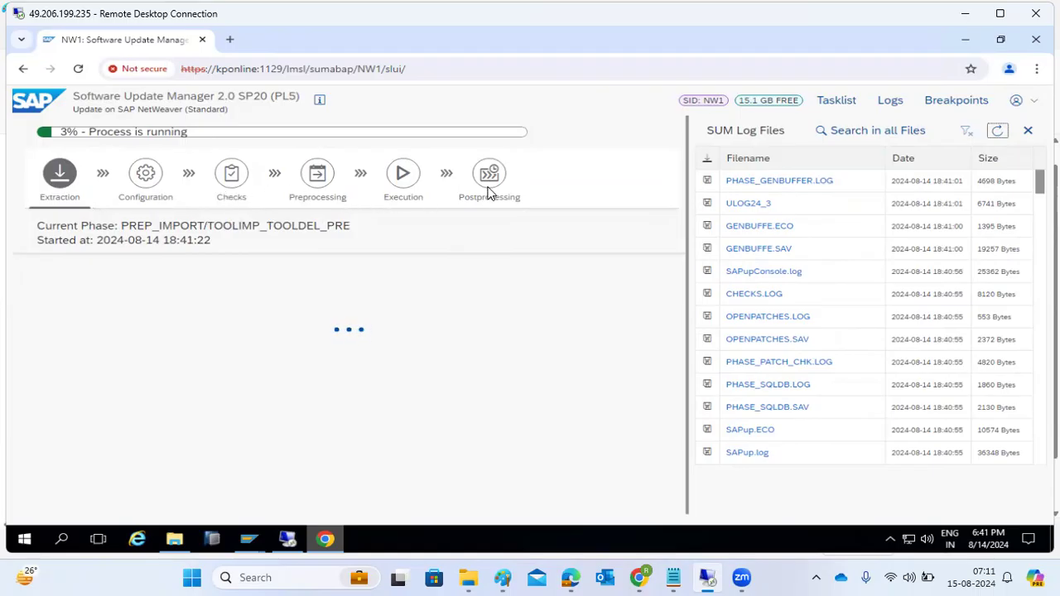
{"action": "left_click", "coordinate": [998, 132]}
{"action": "left_click", "coordinate": [998, 133]}
{"action": "left_click", "coordinate": [998, 133]}
{"action": "left_click", "coordinate": [999, 133]}
{"action": "left_click", "coordinate": [998, 133]}
{"action": "left_click", "coordinate": [998, 132]}
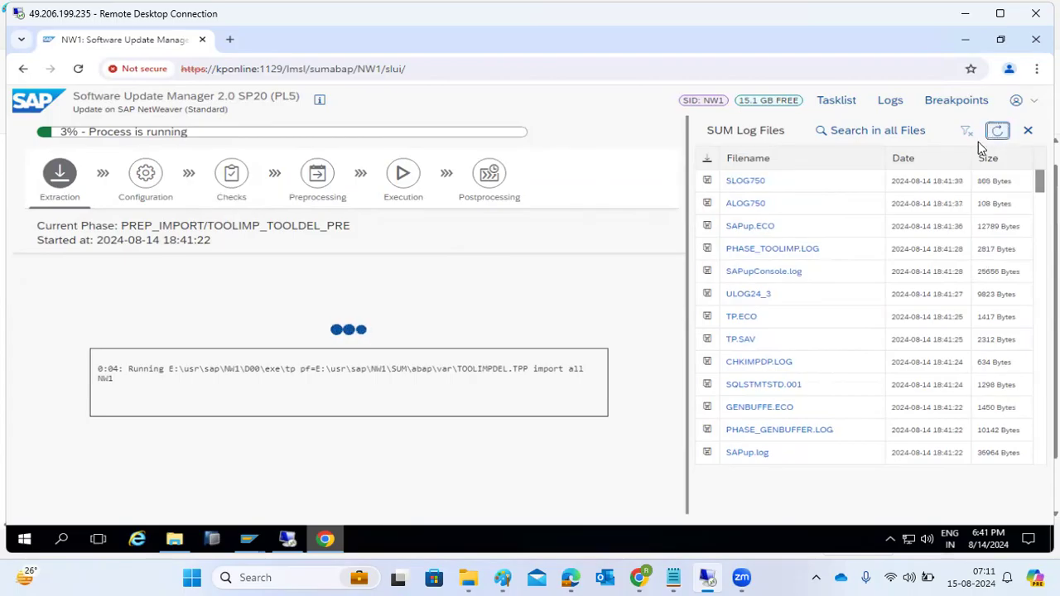
- Open PHASE_TOOLIMP.LOG, examine its latest tp import entries and close the viewer
{"action": "left_click", "coordinate": [769, 249]}
{"action": "scroll", "coordinate": [646, 315], "scroll_direction": "down", "scroll_amount": 2}
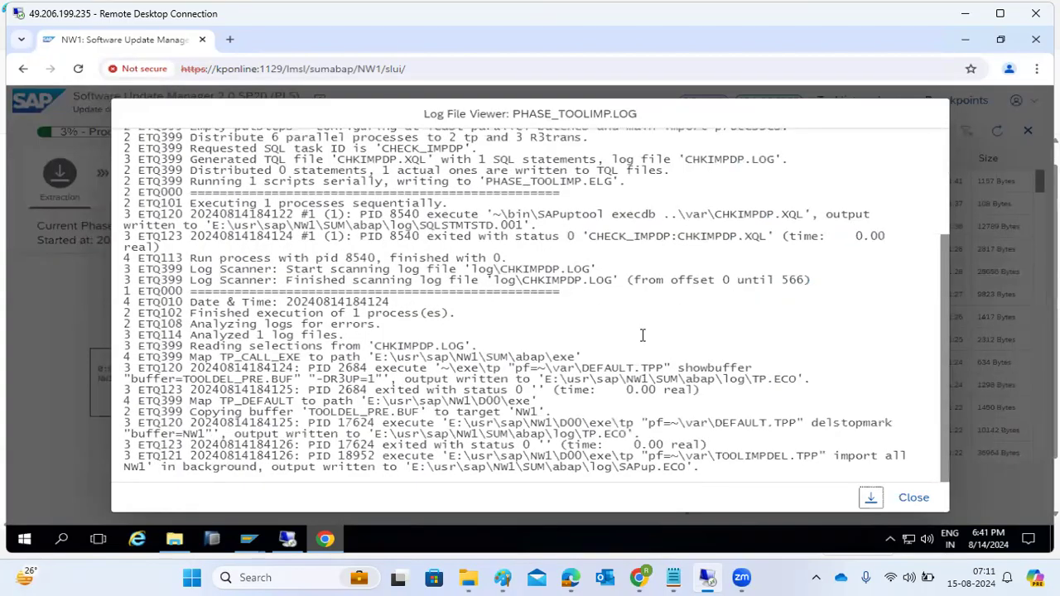
{"action": "left_click_drag", "start_coordinate": [577, 410], "coordinate": [700, 479]}
{"action": "left_click", "coordinate": [699, 458]}
{"action": "left_click", "coordinate": [912, 497]}
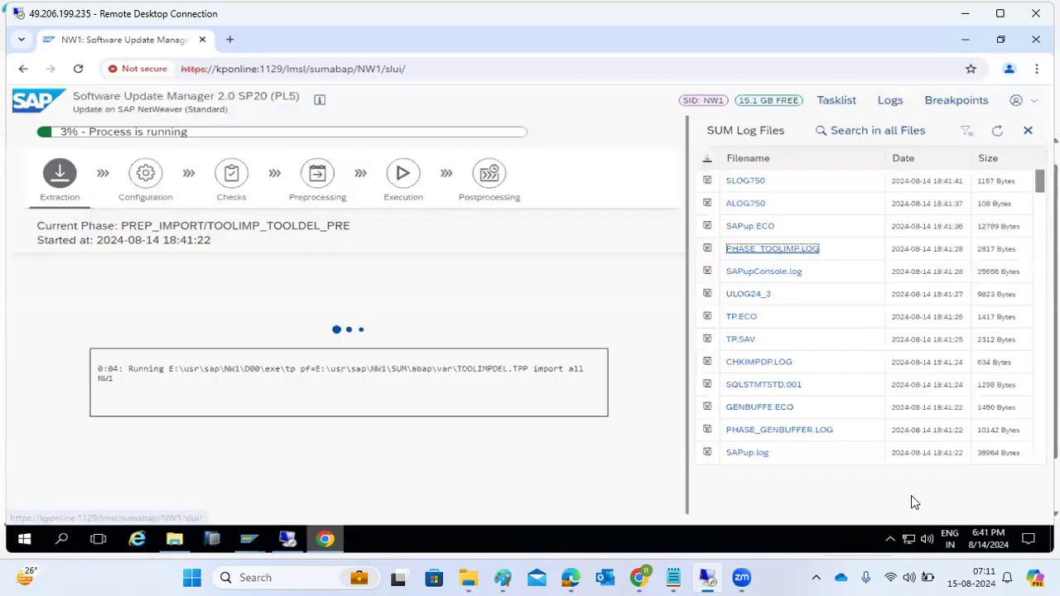
- Check the running tp import command, refresh the log file list and display the Extraction task list
{"action": "left_click_drag", "start_coordinate": [196, 370], "coordinate": [227, 386]}
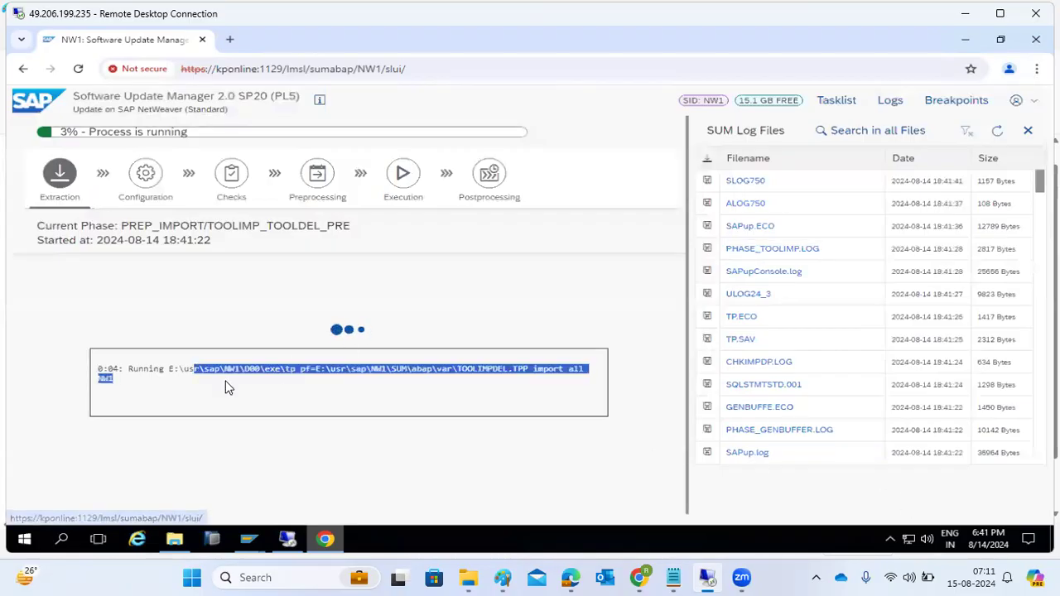
{"action": "left_click", "coordinate": [994, 132]}
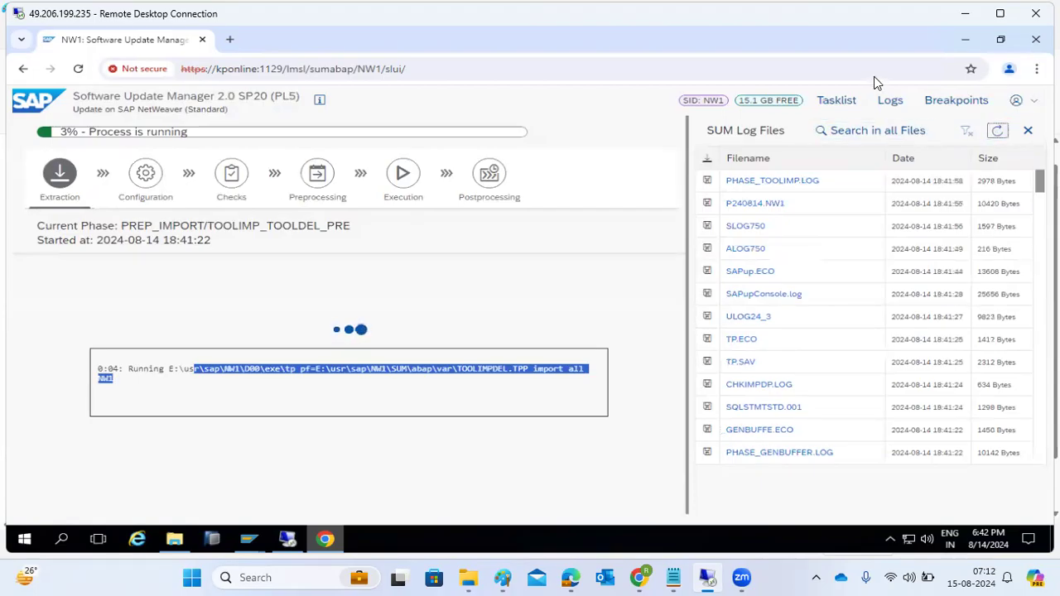
{"action": "left_click", "coordinate": [850, 100]}
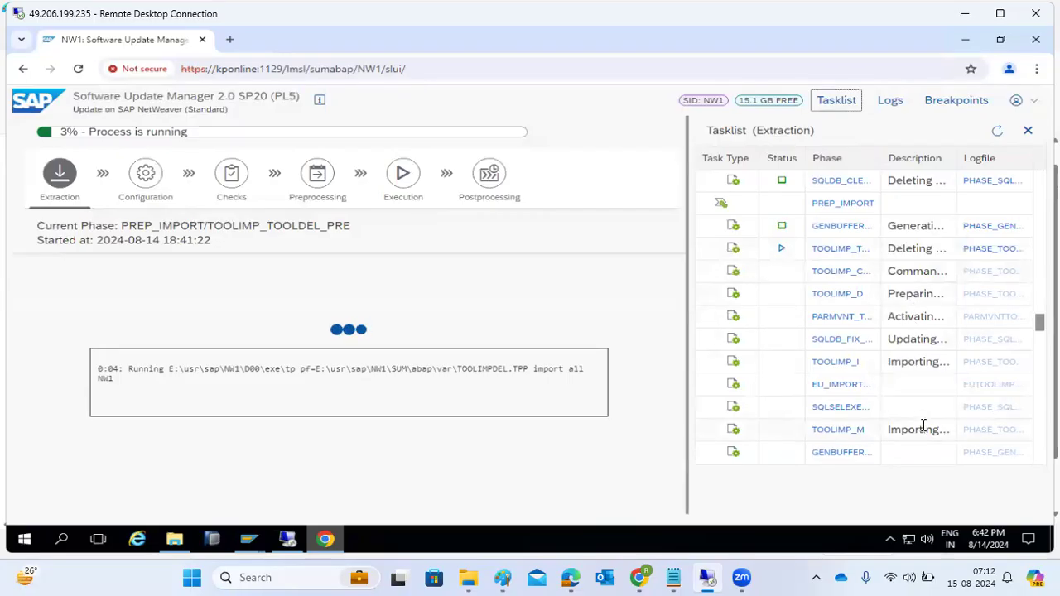
- Display the SUM log file list and refresh it to follow the progress of the TOOLIMP_D phase
{"action": "left_click", "coordinate": [906, 106]}
{"action": "left_click", "coordinate": [997, 131]}
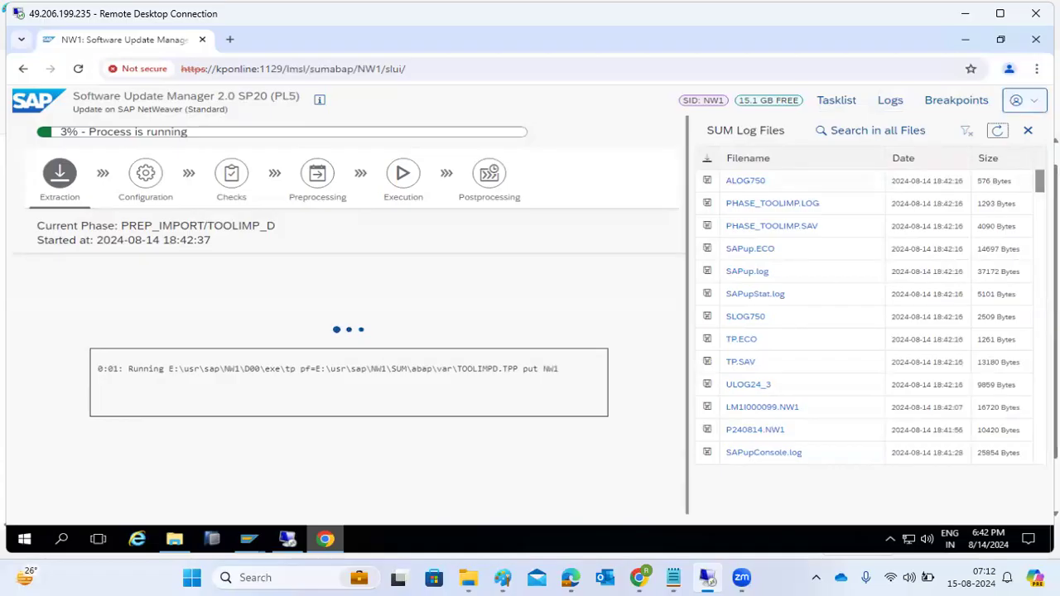
{"action": "left_click", "coordinate": [999, 132]}
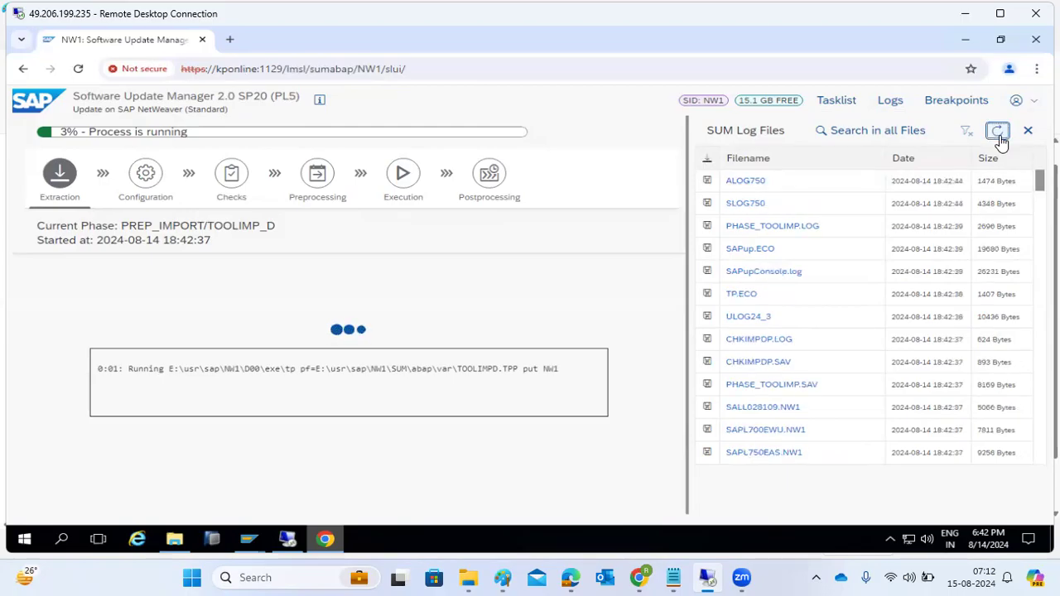
- Switch to the kponline remote desktop, open the E:\usr\sap\NW1 folder and cut the SUM20SP20_5-80002458.SAR archive
{"action": "left_click", "coordinate": [287, 540]}
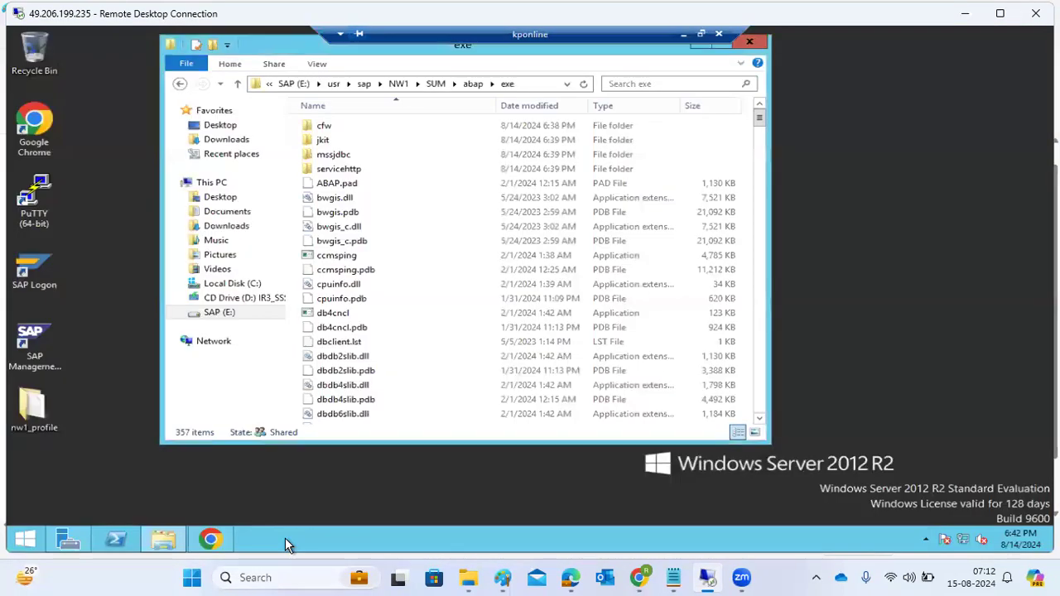
{"action": "left_click", "coordinate": [28, 539]}
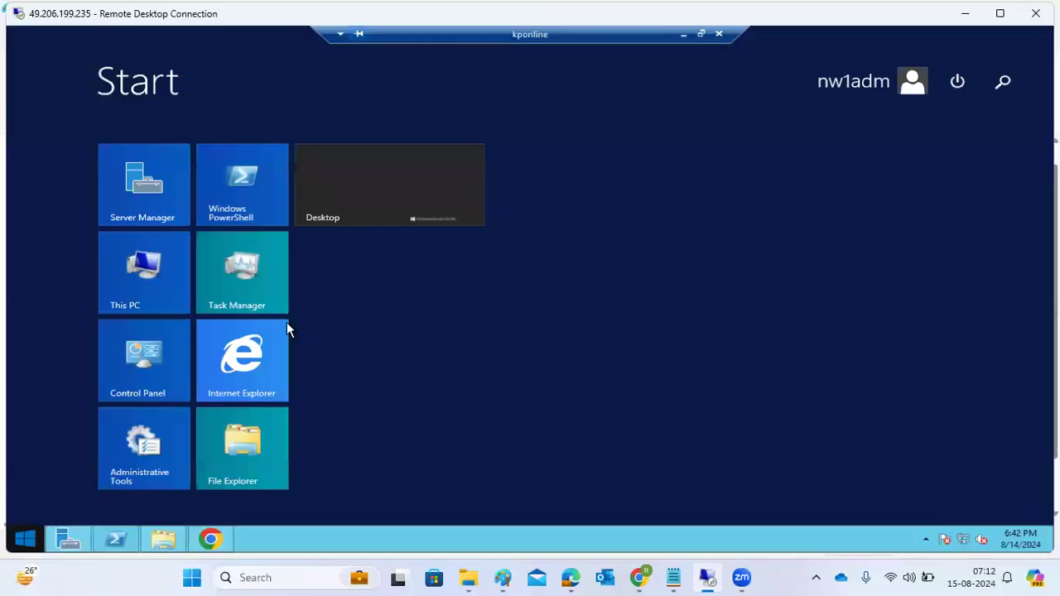
{"action": "left_click", "coordinate": [352, 184]}
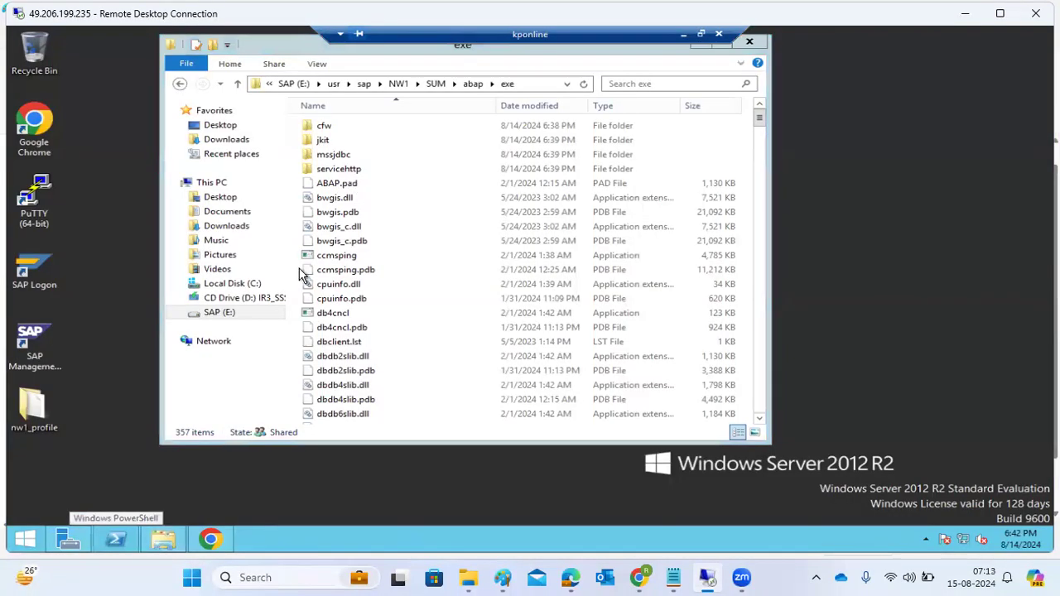
{"action": "left_click", "coordinate": [397, 83]}
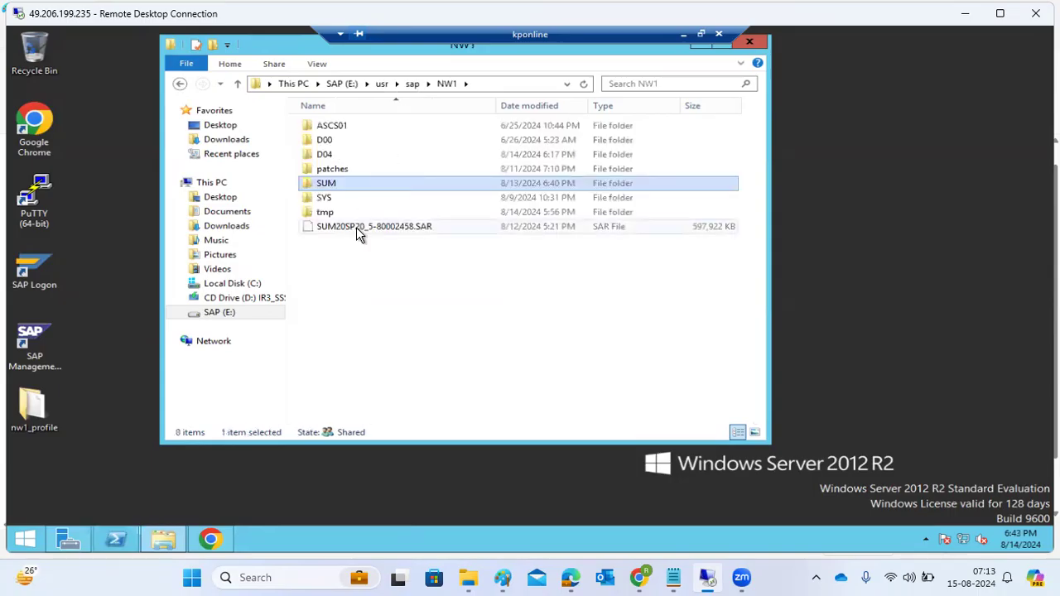
{"action": "left_click", "coordinate": [356, 226]}
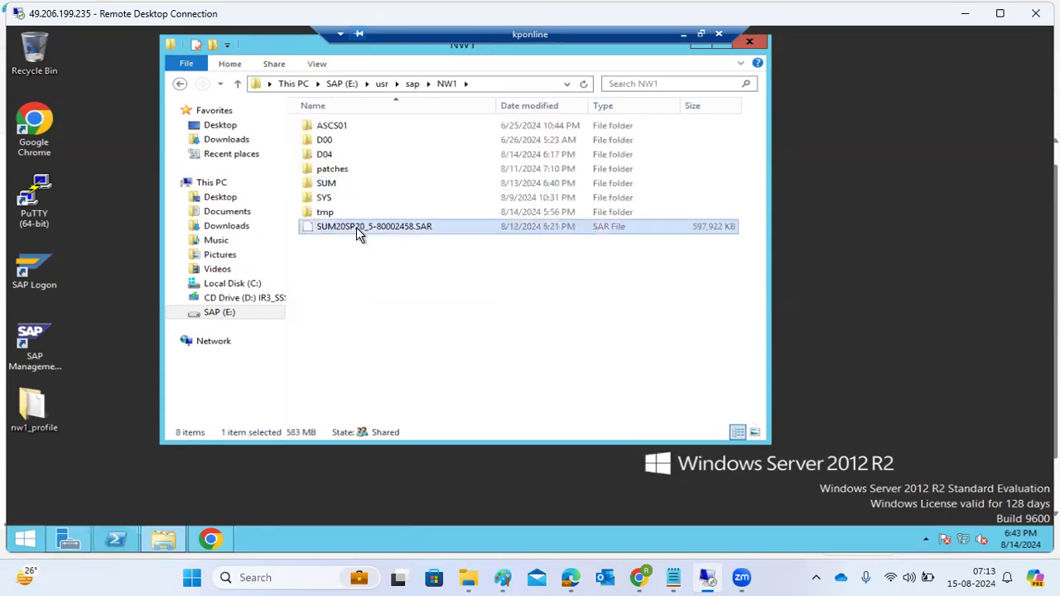
- Create a new folder named SUM-NEW in the NW1 directory
{"action": "right_click", "coordinate": [347, 265]}
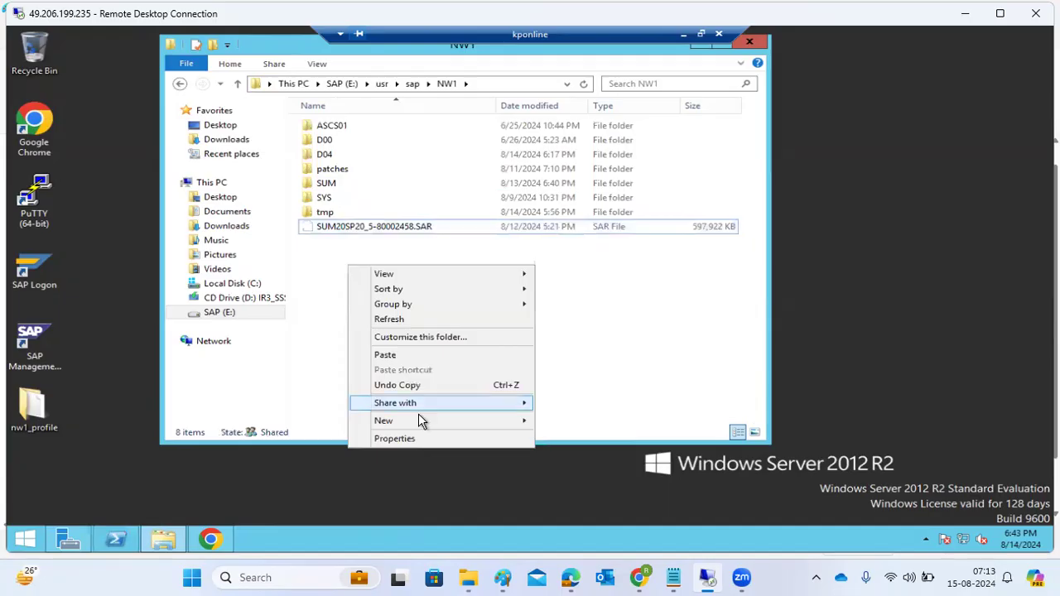
{"action": "mouse_move", "coordinate": [525, 421]}
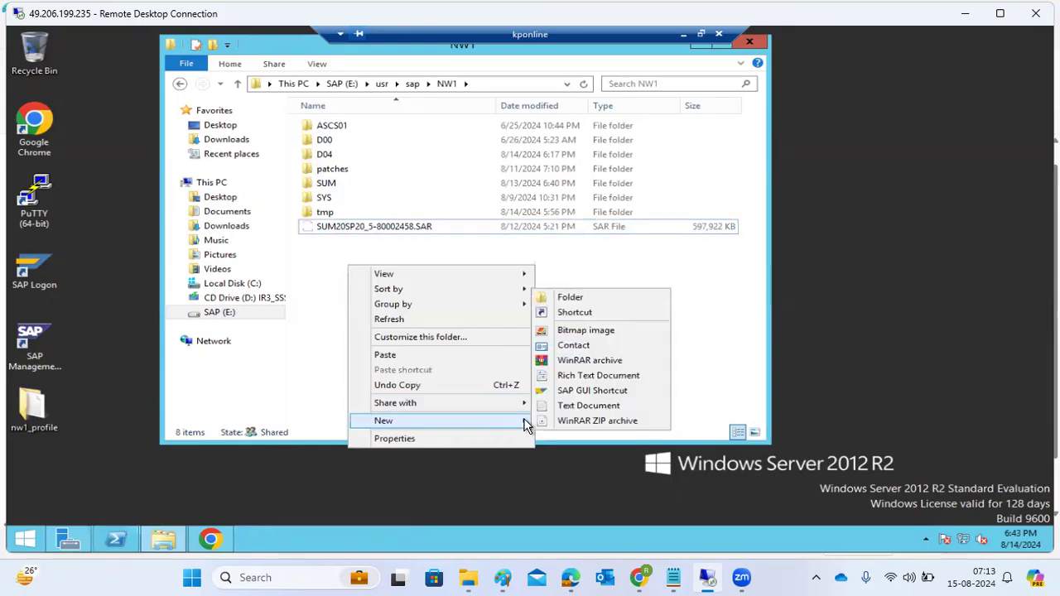
{"action": "left_click", "coordinate": [591, 300]}
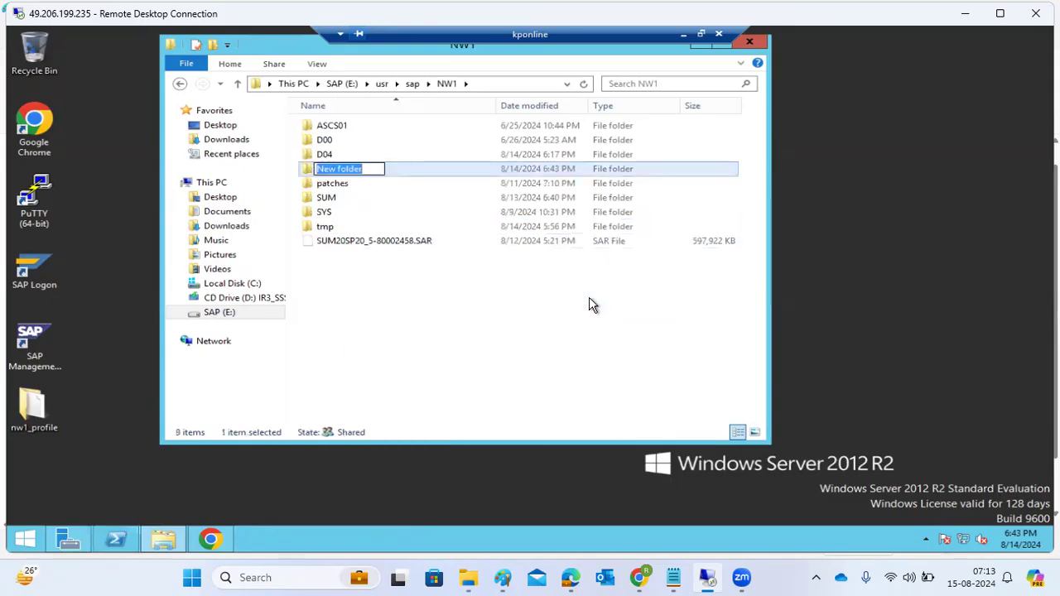
{"action": "type", "text": "SUM"}
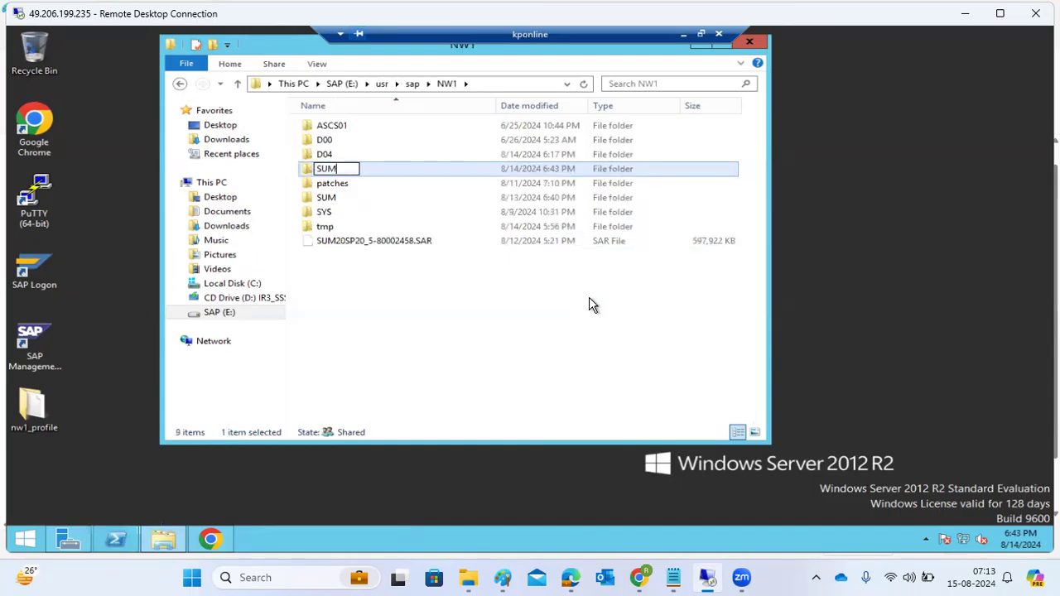
{"action": "type", "text": "-NEW"}
{"action": "left_click", "coordinate": [351, 251]}
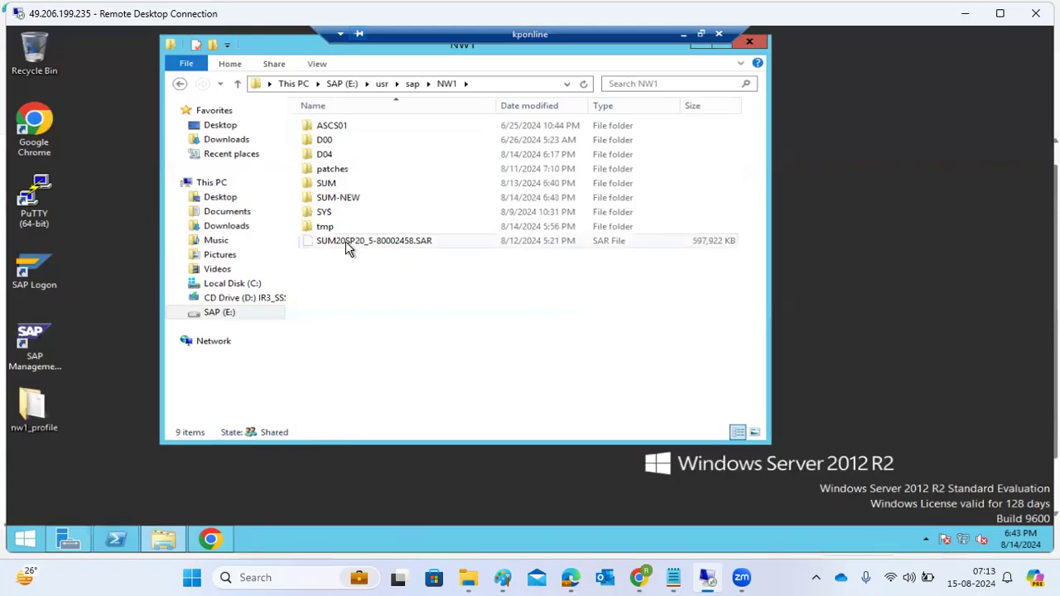
- Move the cut SAR archive into the SUM-NEW folder, check the NW1 directory and reopen SUM-NEW
{"action": "left_click", "coordinate": [324, 203]}
{"action": "double_click", "coordinate": [324, 201]}
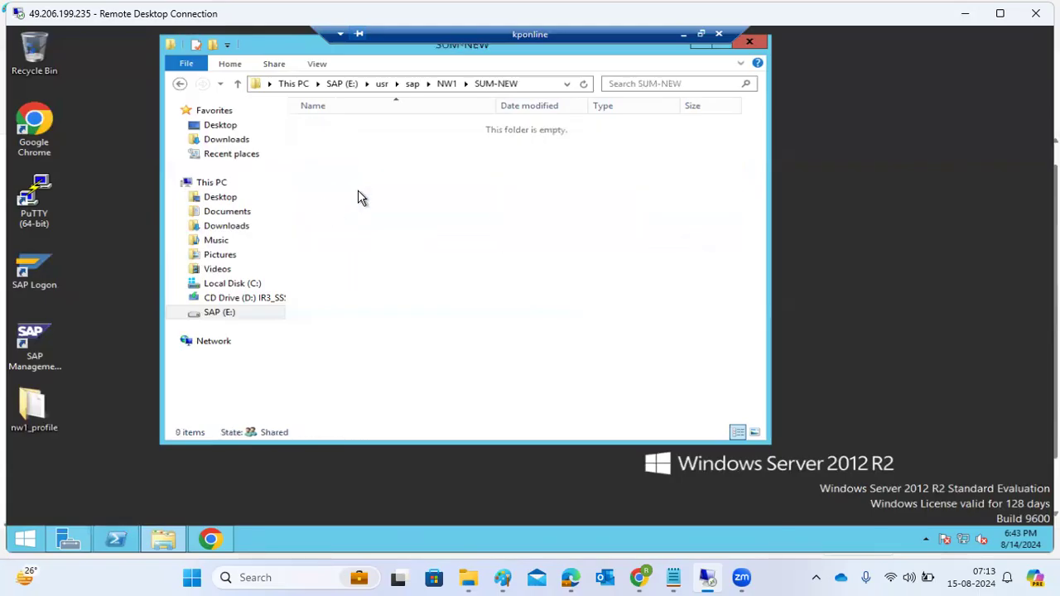
{"action": "key", "text": "ctrl+v"}
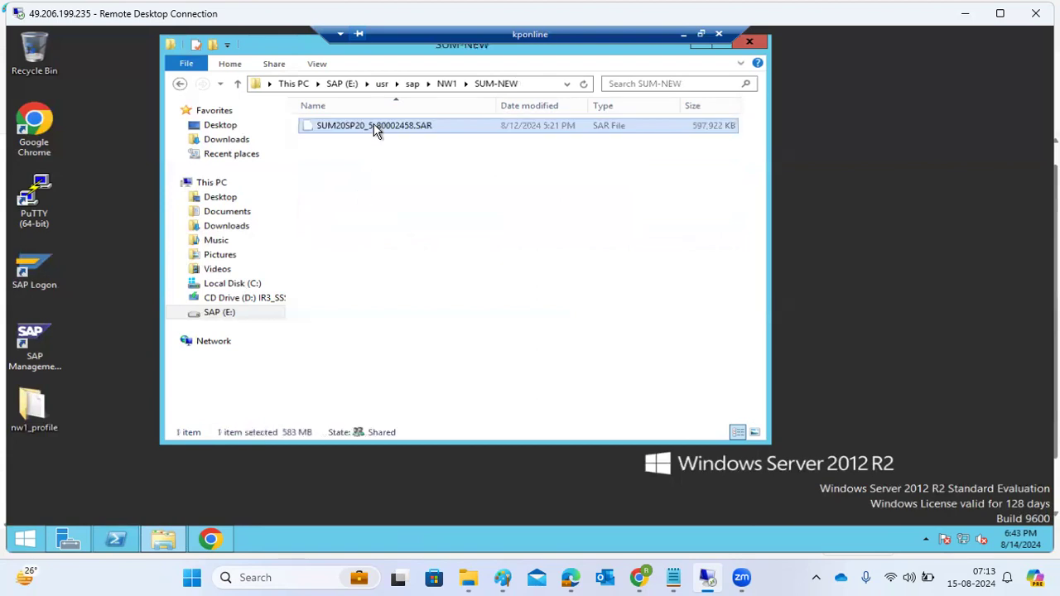
{"action": "left_click", "coordinate": [447, 84]}
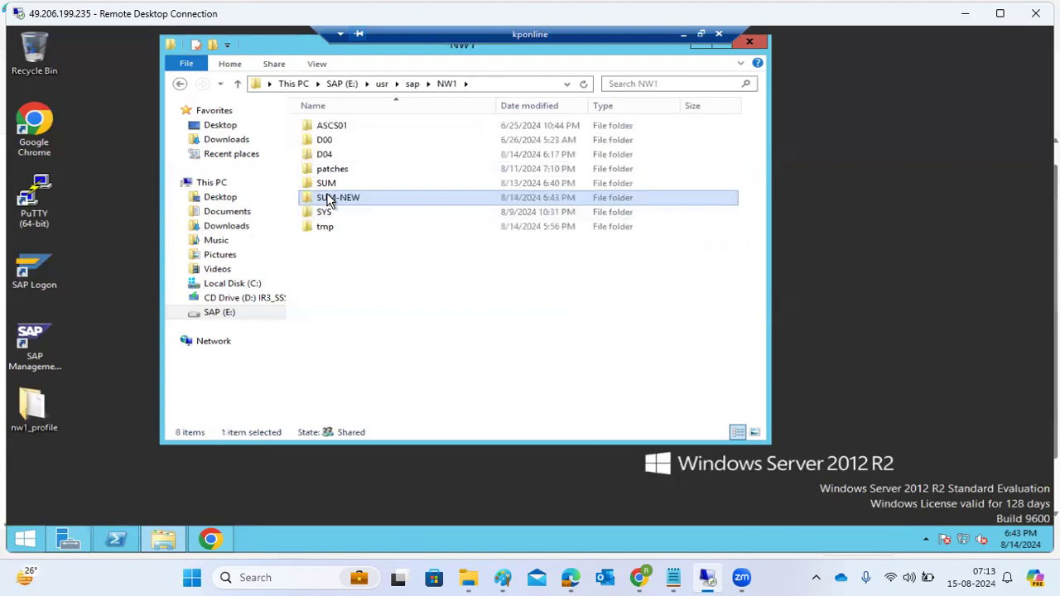
{"action": "double_click", "coordinate": [330, 198]}
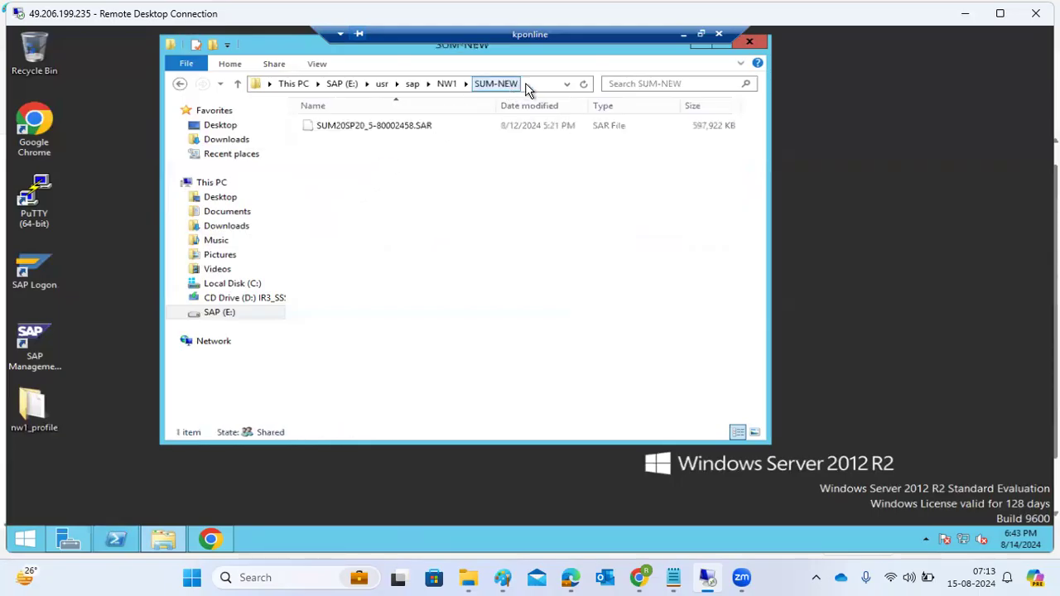
{"action": "left_click", "coordinate": [537, 85]}
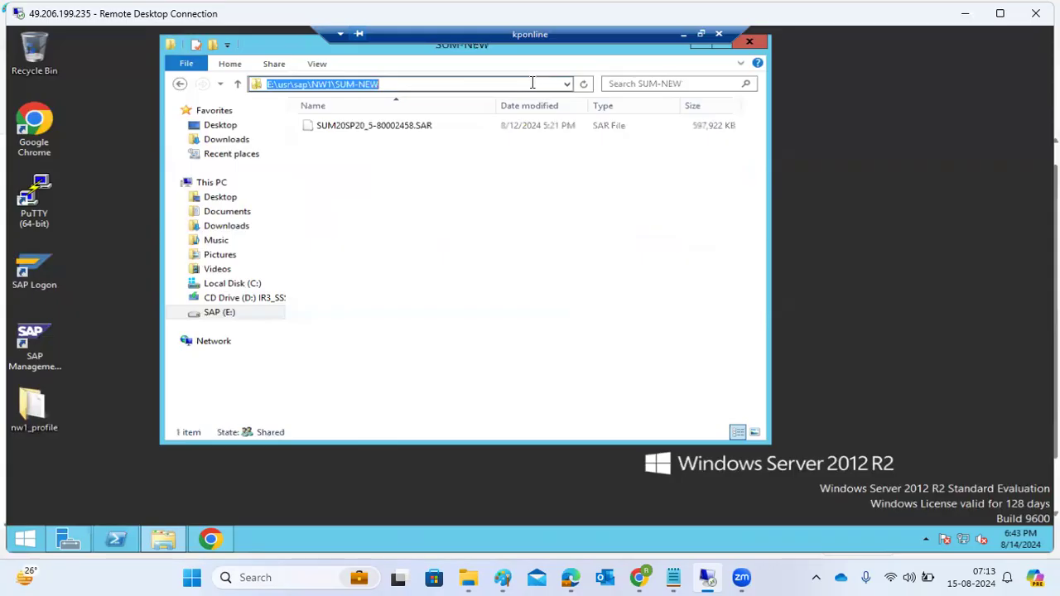
{"action": "type", "text": "cmd"}
{"action": "key", "text": "Return"}
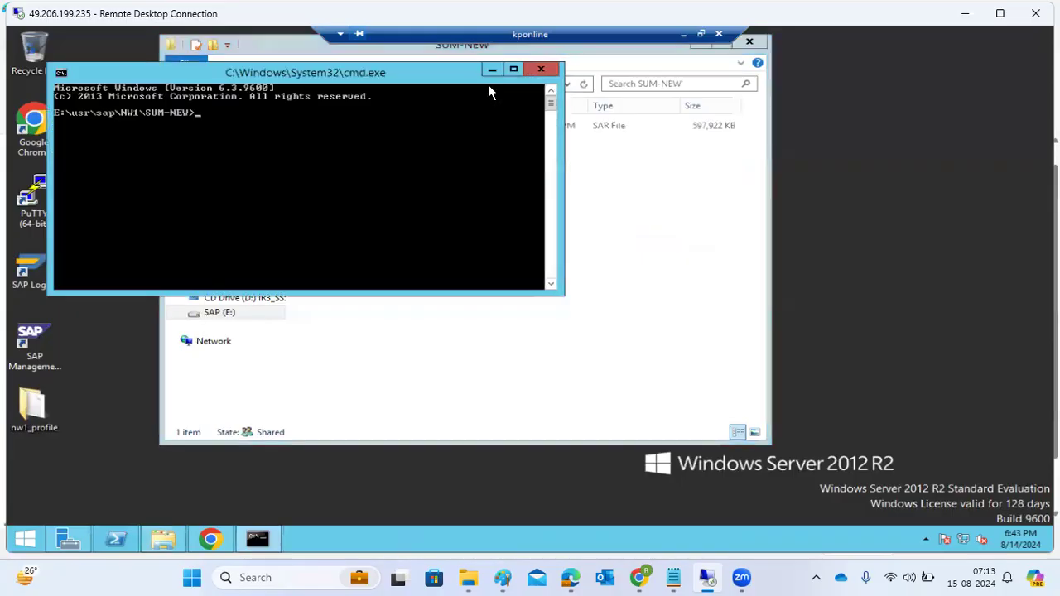
{"action": "left_click", "coordinate": [540, 72]}
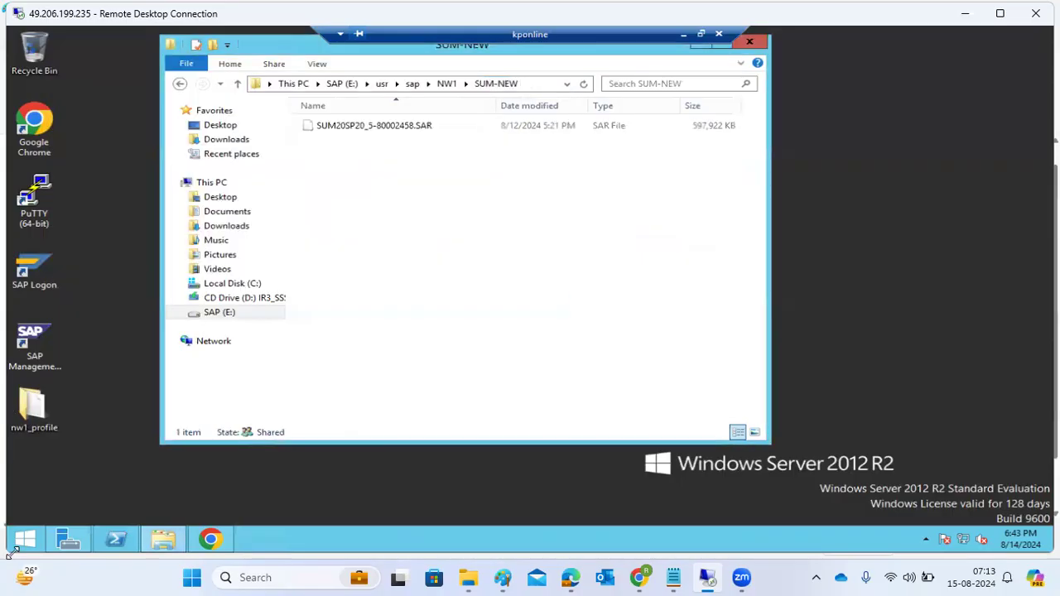
- Start Command Prompt, switch to drive E: and change to the /usr/sap/NW1/SUM-NEW directory
{"action": "left_click", "coordinate": [37, 540]}
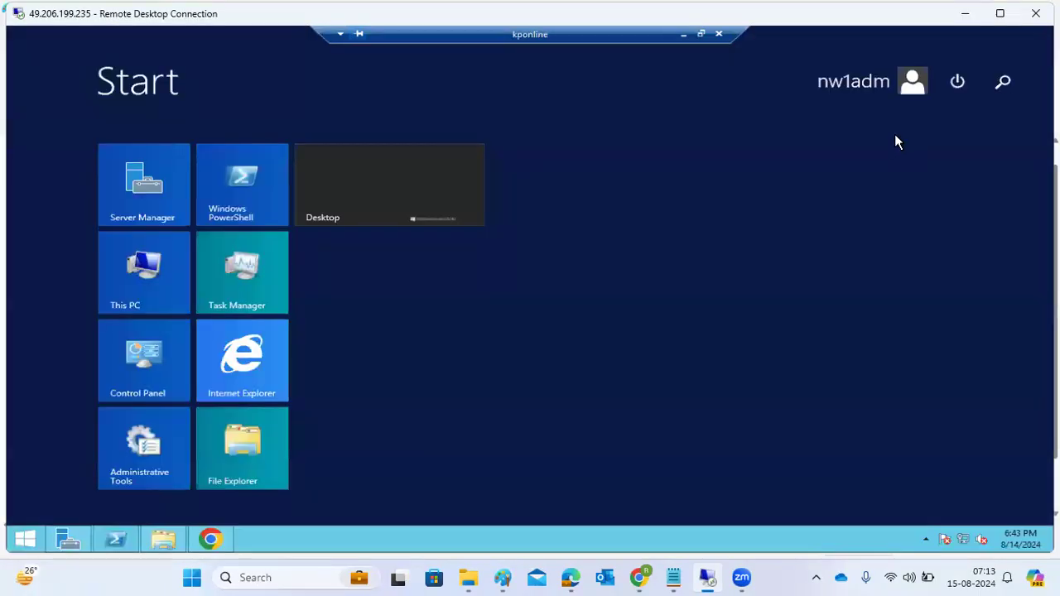
{"action": "left_click", "coordinate": [1004, 81]}
{"action": "type", "text": "cmd"}
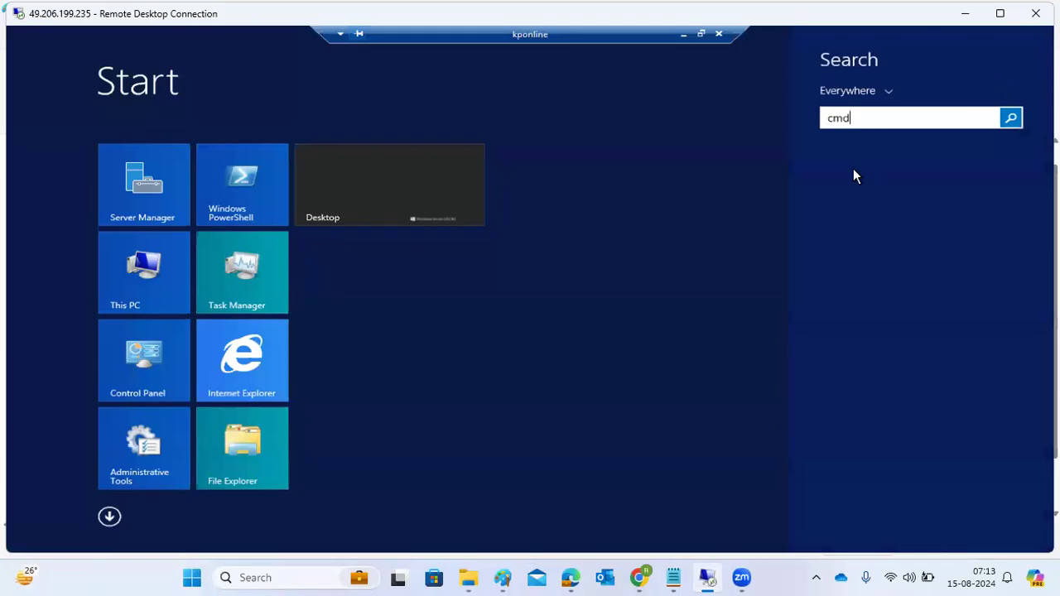
{"action": "key", "text": "Return"}
{"action": "left_click_drag", "start_coordinate": [301, 115], "coordinate": [346, 201]}
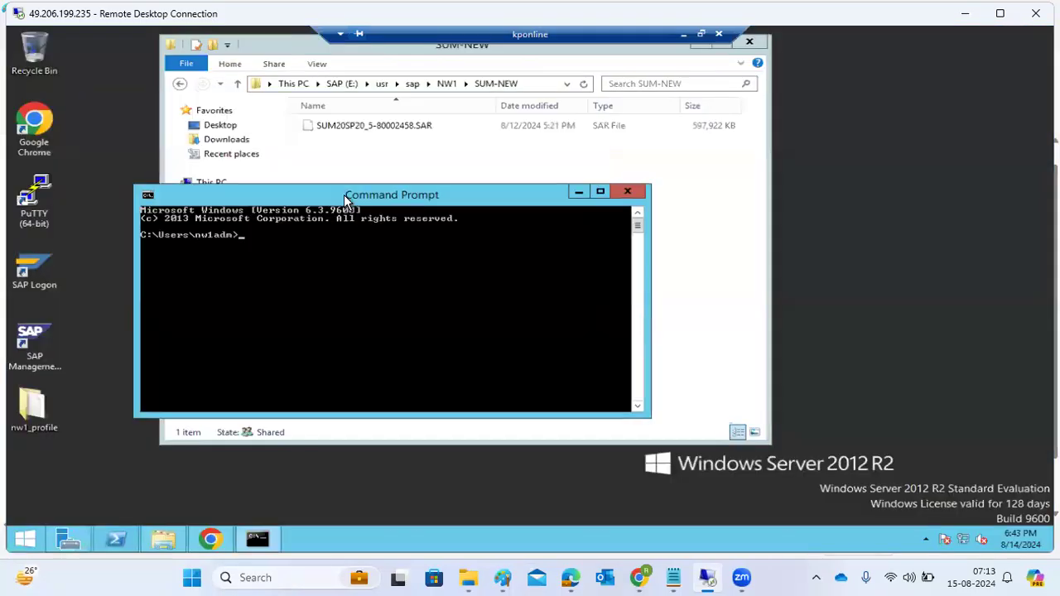
{"action": "type", "text": "E:"}
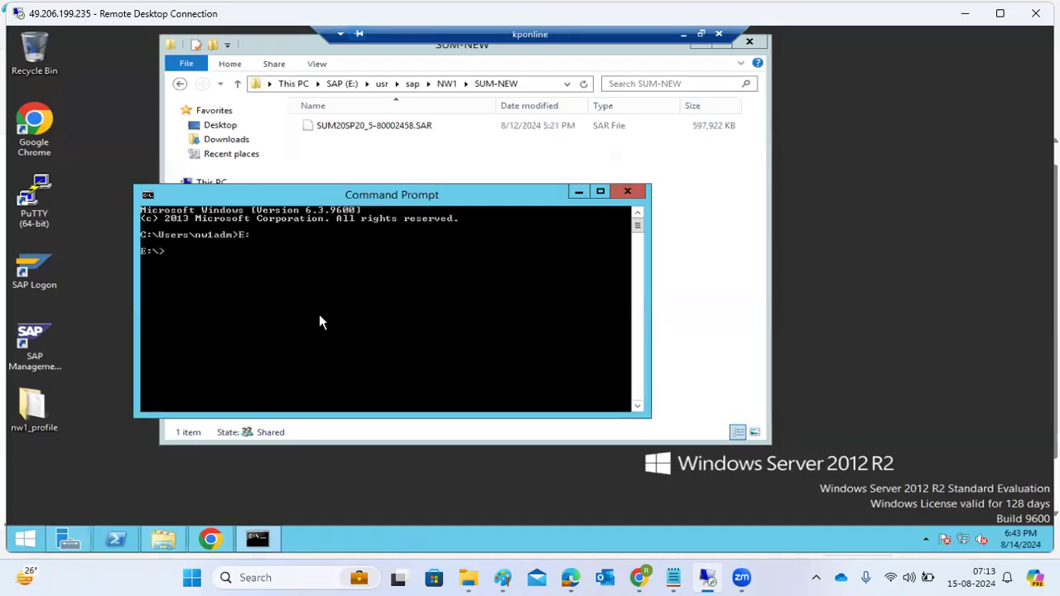
{"action": "type", "text": "cd /usr/sap/NW1/SUM"}
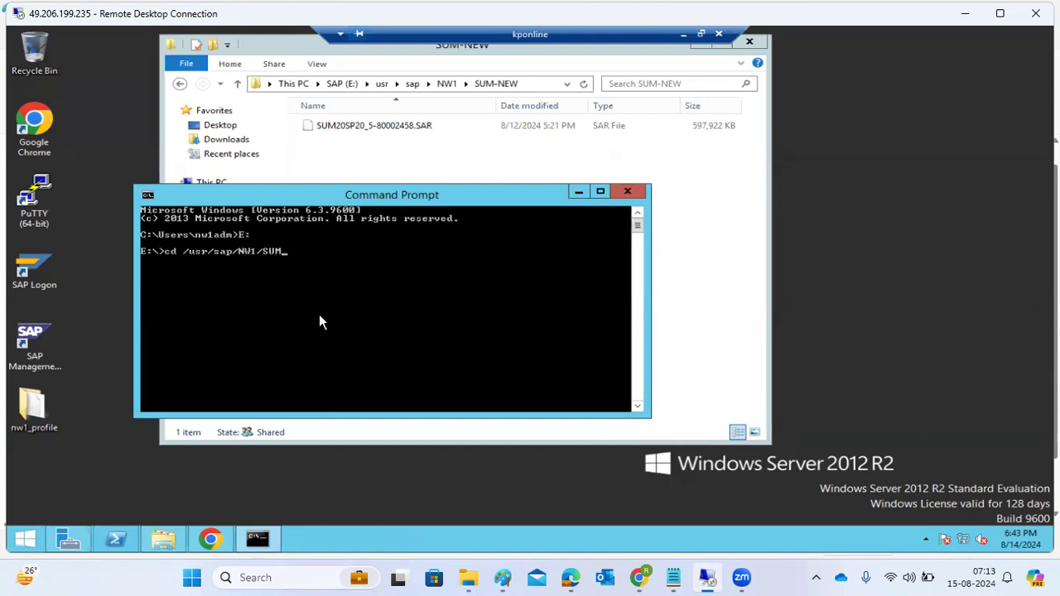
{"action": "type", "text": "-NEW"}
{"action": "key", "text": "Return"}
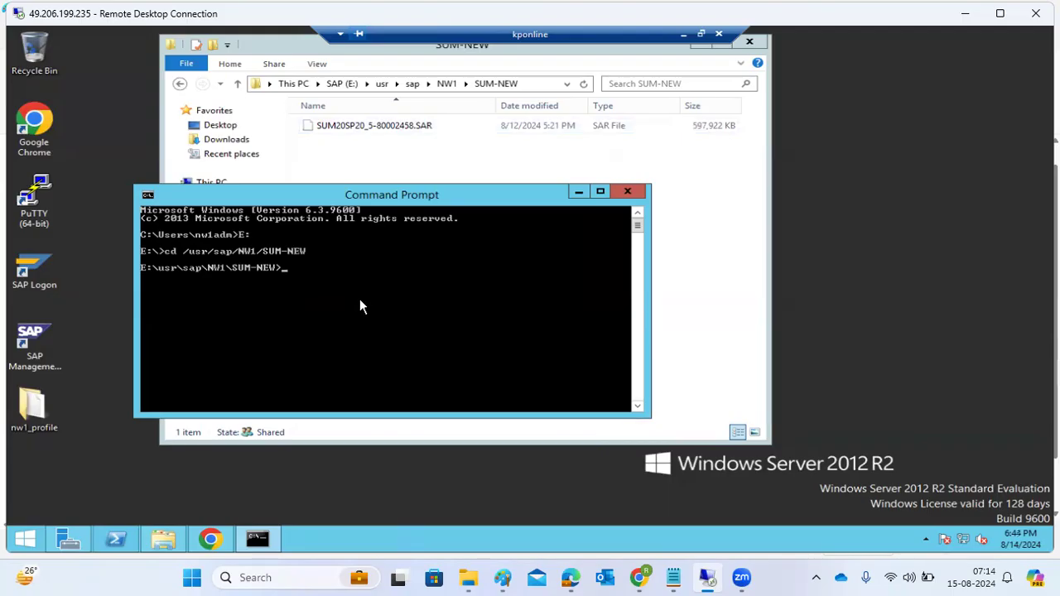
- Extract the SUM archive in SUM-NEW with the command SAPCAR -xvf SUM20*.SAR
{"action": "type", "text": "SAPCAR -xvf SUM"}
{"action": "right_click", "coordinate": [373, 129]}
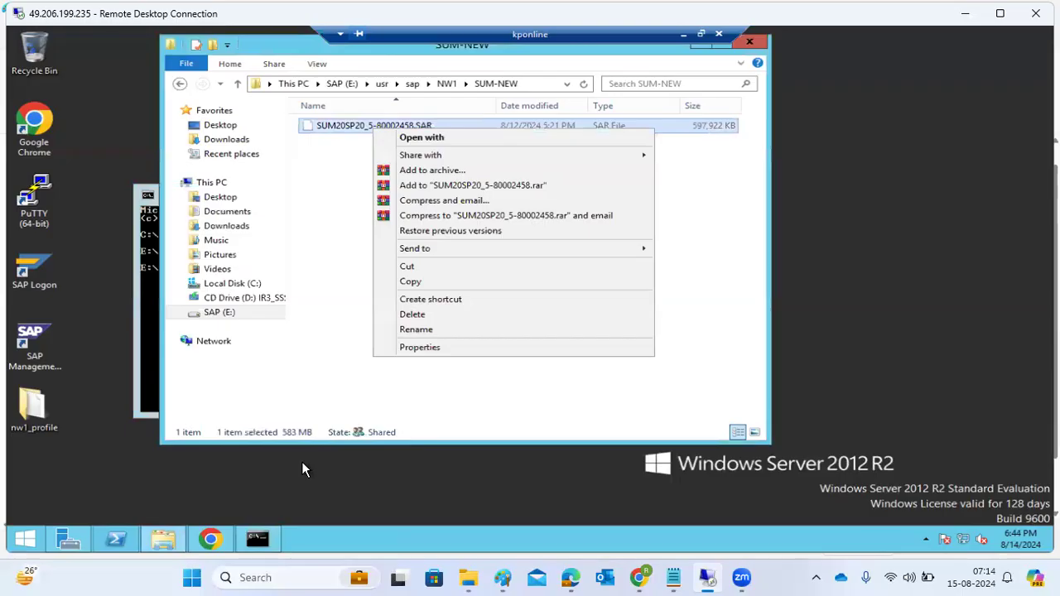
{"action": "left_click", "coordinate": [270, 538]}
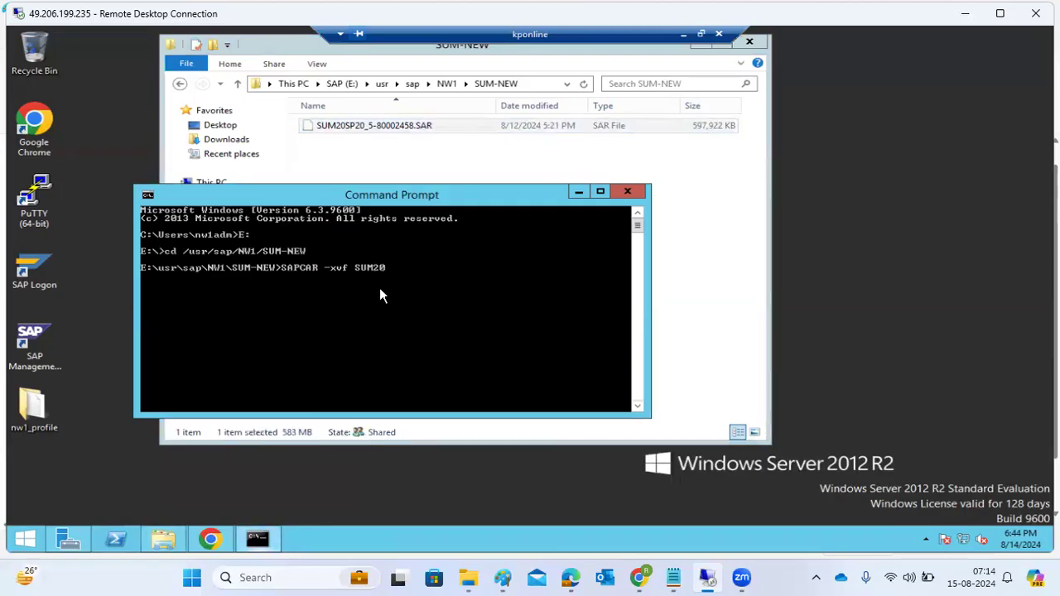
{"action": "type", "text": "20*.SAR"}
{"action": "key", "text": "Return"}
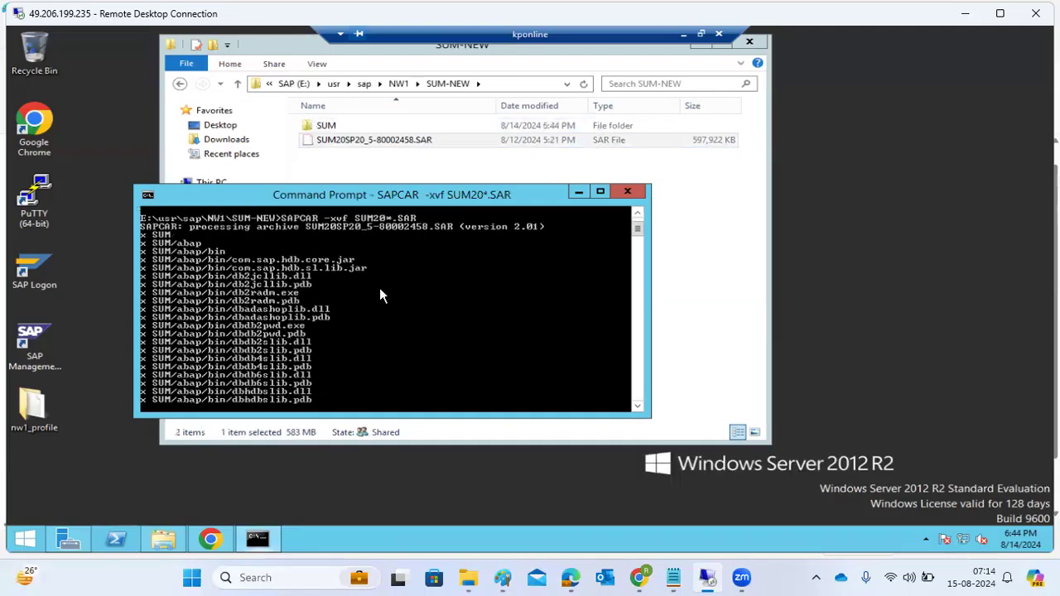
- Stop the extraction by closing Command Prompt and permanently delete the extracted SUM folder from SUM-NEW
{"action": "left_click", "coordinate": [628, 195]}
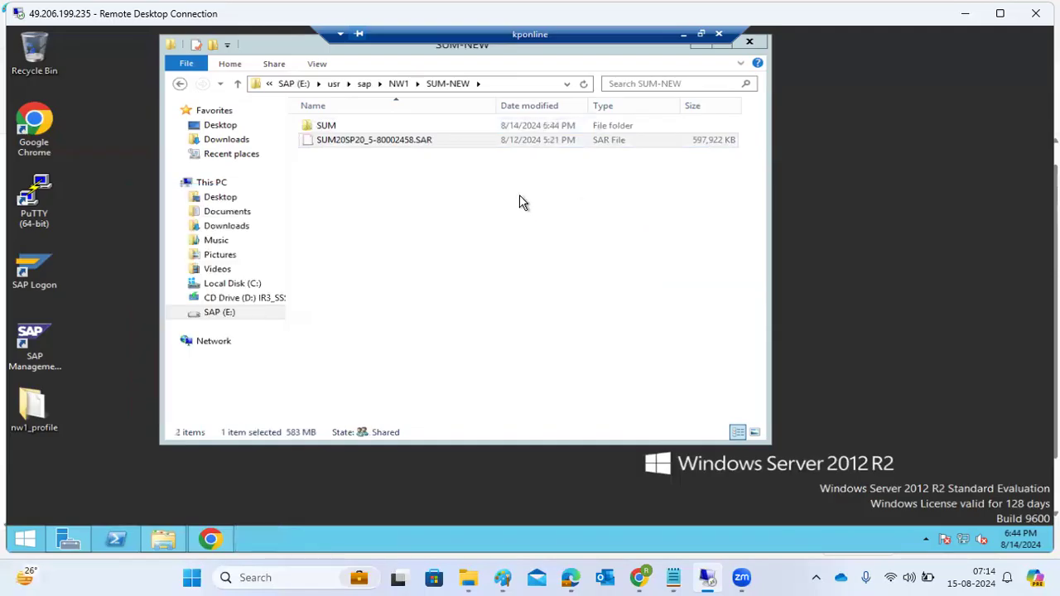
{"action": "left_click", "coordinate": [324, 125]}
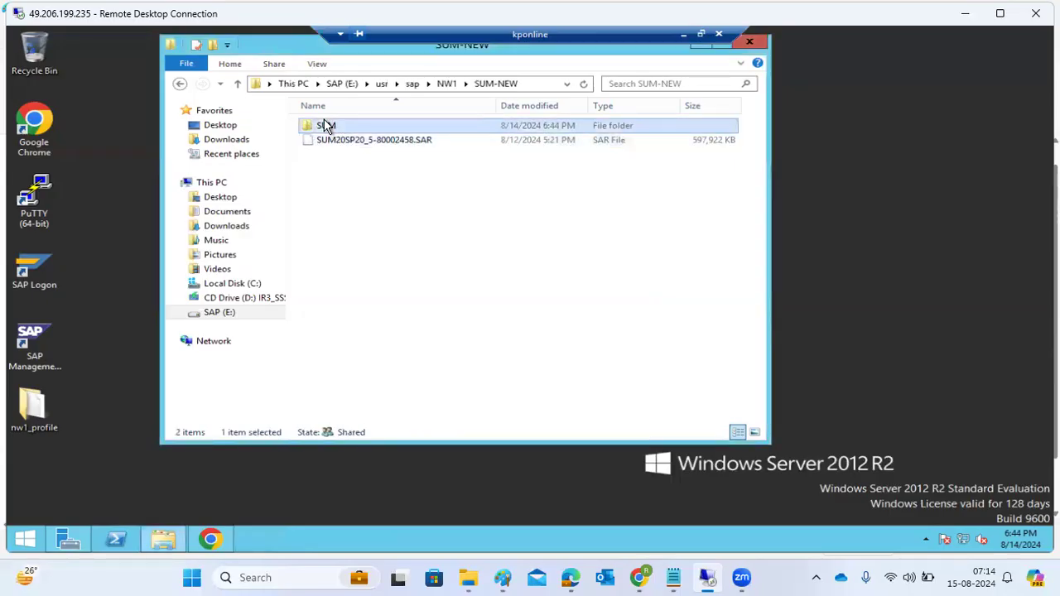
{"action": "key", "text": "shift+Delete"}
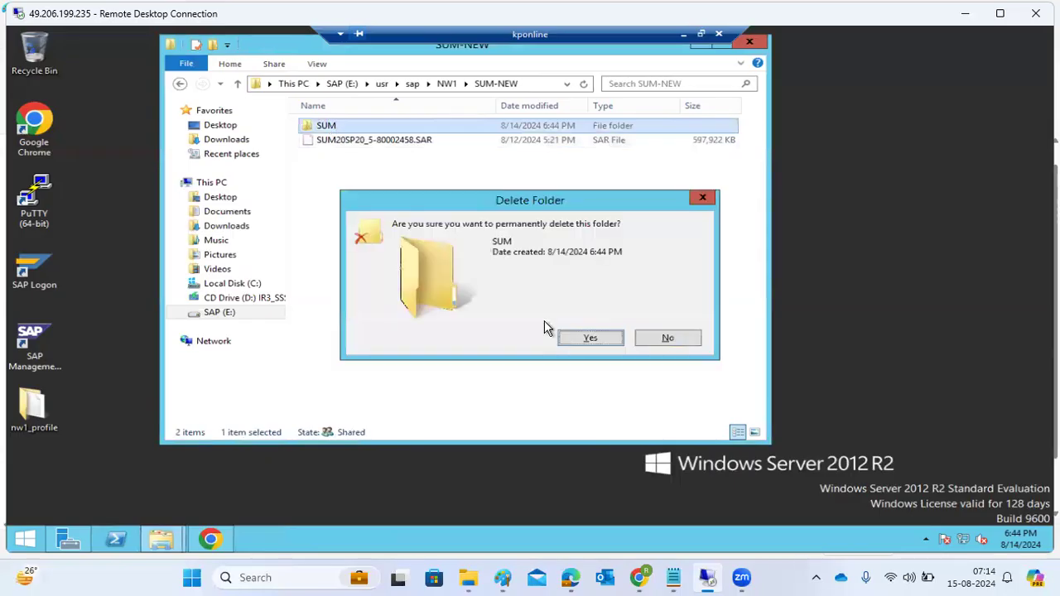
{"action": "left_click", "coordinate": [590, 339]}
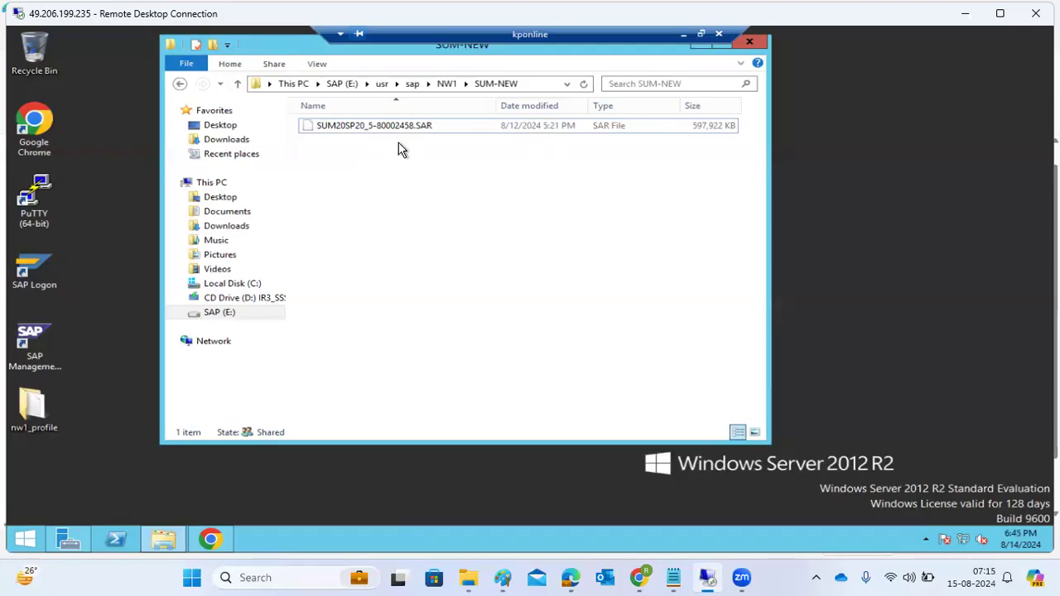
- Locate the SAPCAR application in C:\SAPSOFTWARES\SWPM, and close the file window
{"action": "left_click", "coordinate": [229, 313]}
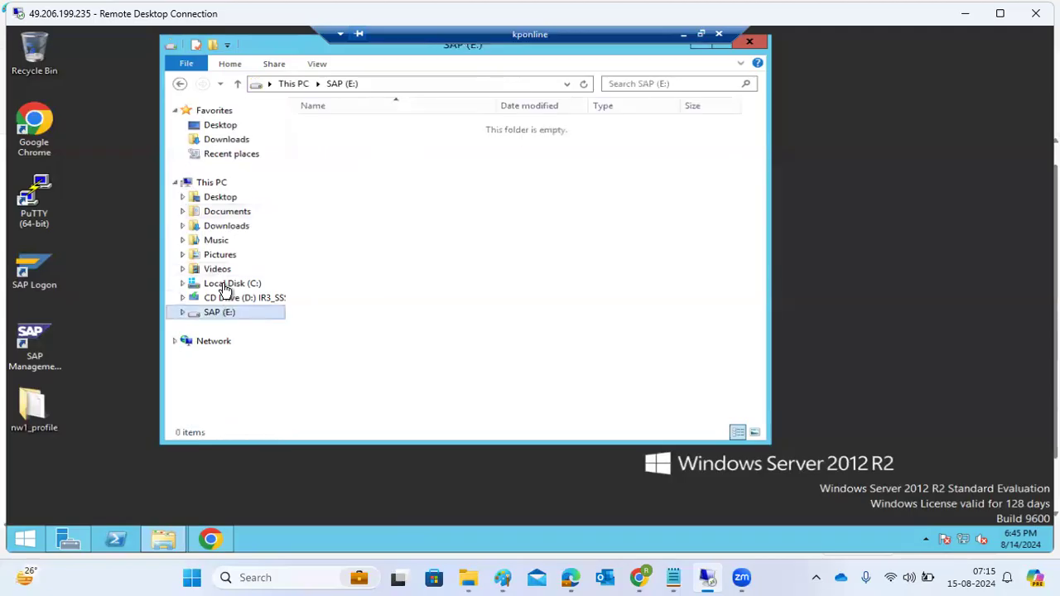
{"action": "left_click", "coordinate": [222, 284]}
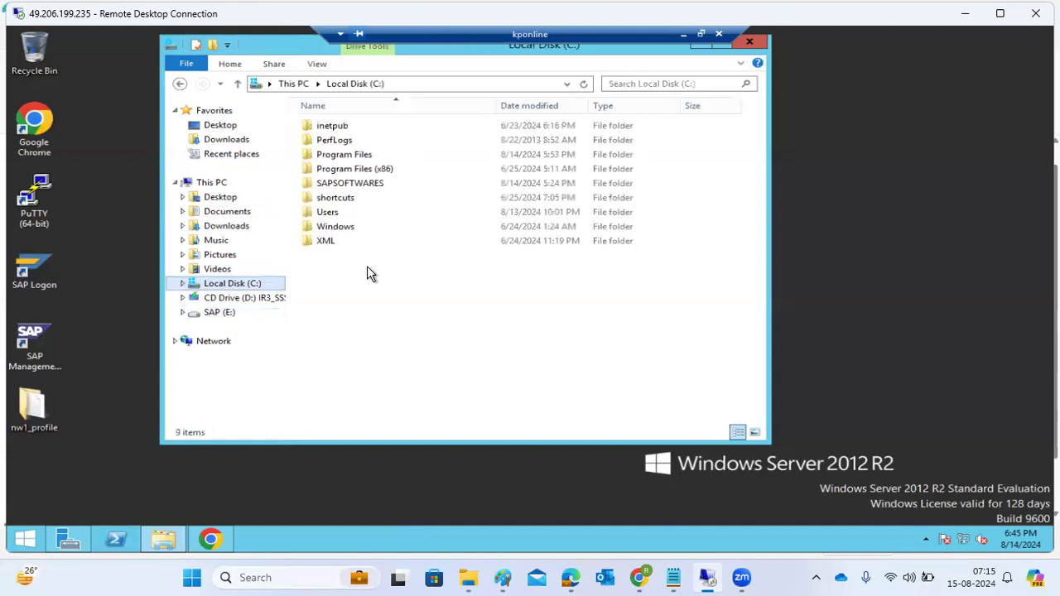
{"action": "left_click", "coordinate": [352, 191]}
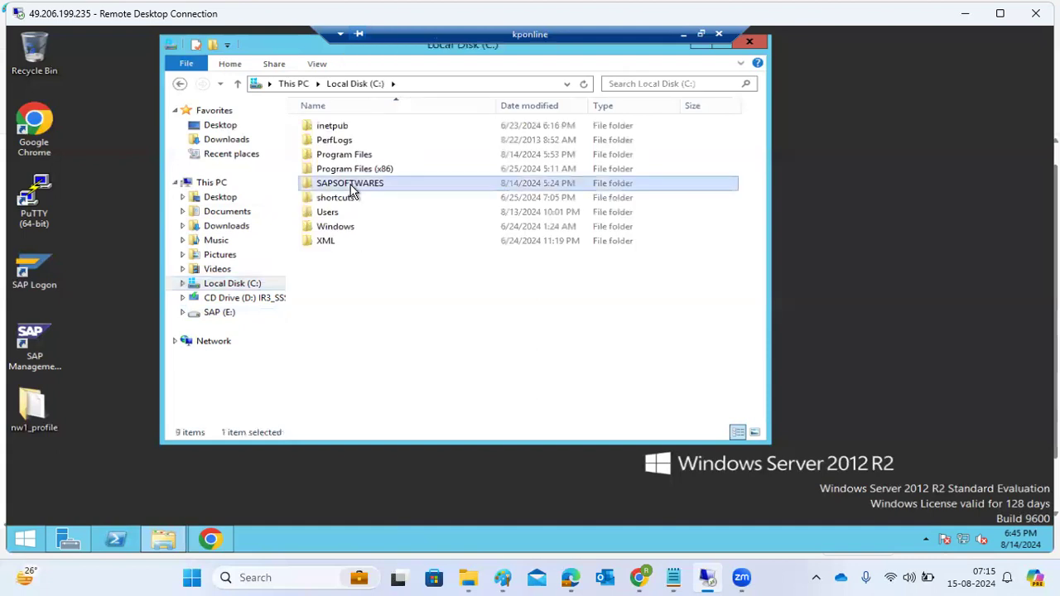
{"action": "double_click", "coordinate": [351, 190]}
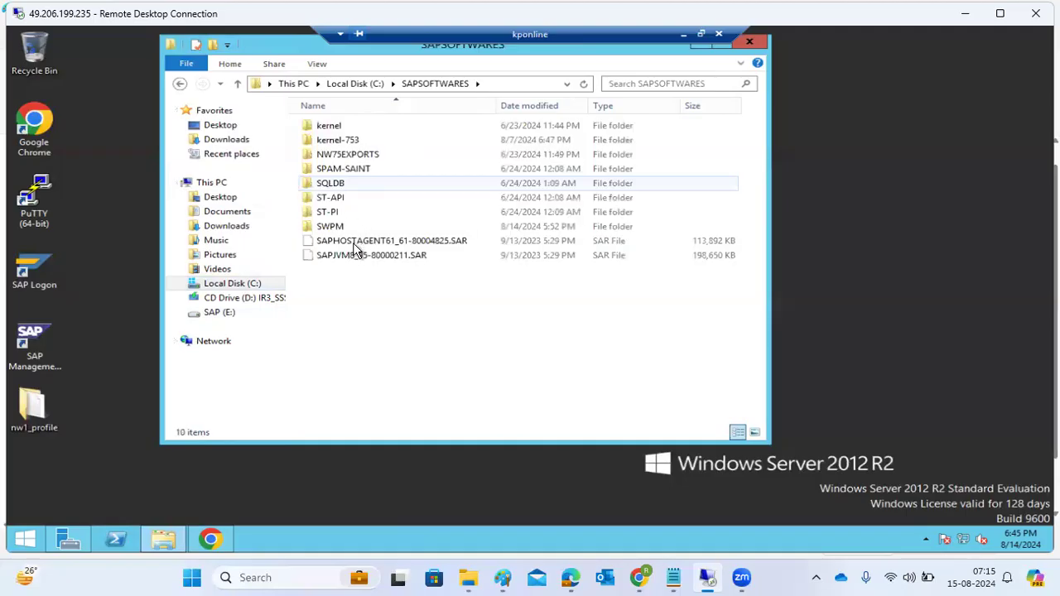
{"action": "left_click", "coordinate": [339, 227]}
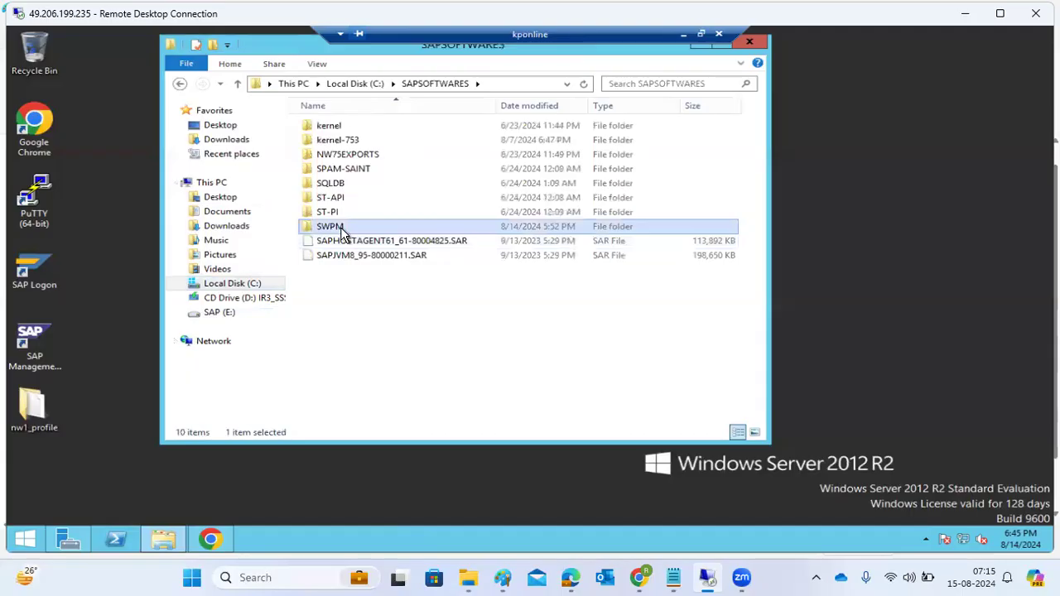
{"action": "double_click", "coordinate": [341, 229]}
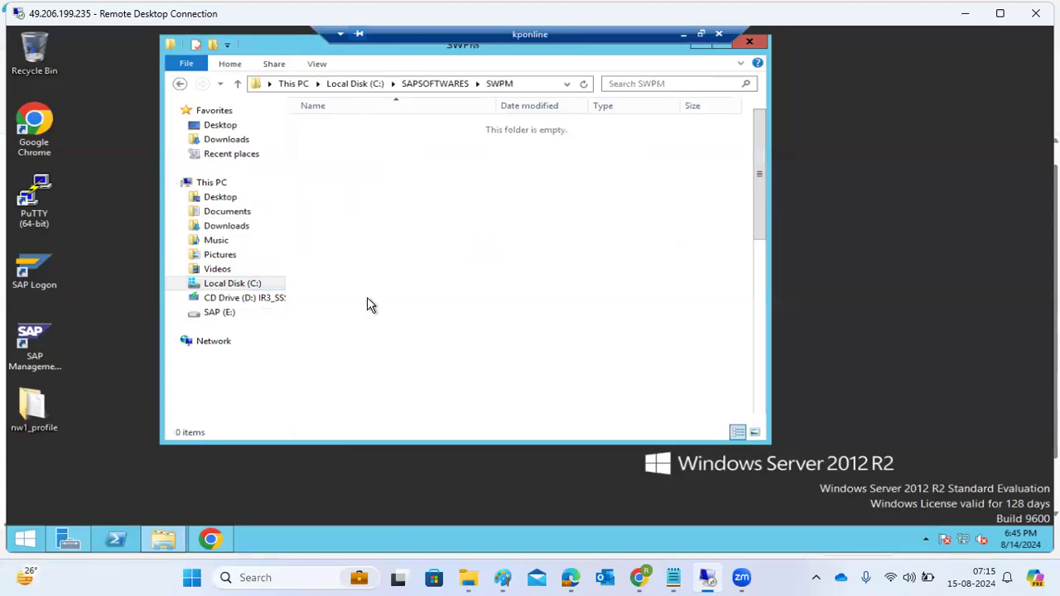
{"action": "scroll", "coordinate": [368, 301], "scroll_direction": "down", "scroll_amount": 7}
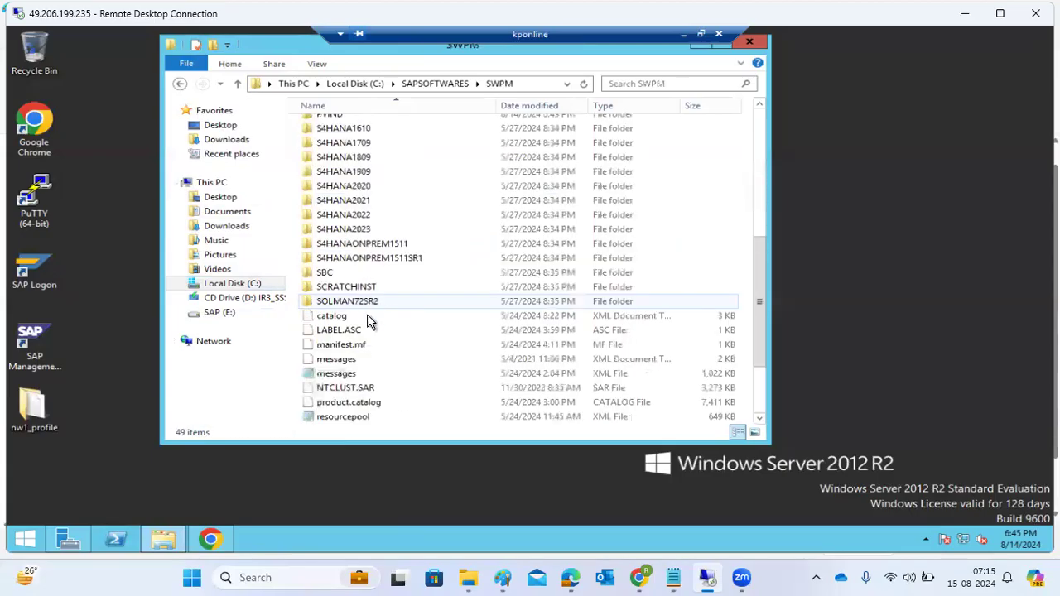
{"action": "scroll", "coordinate": [369, 321], "scroll_direction": "down", "scroll_amount": 3}
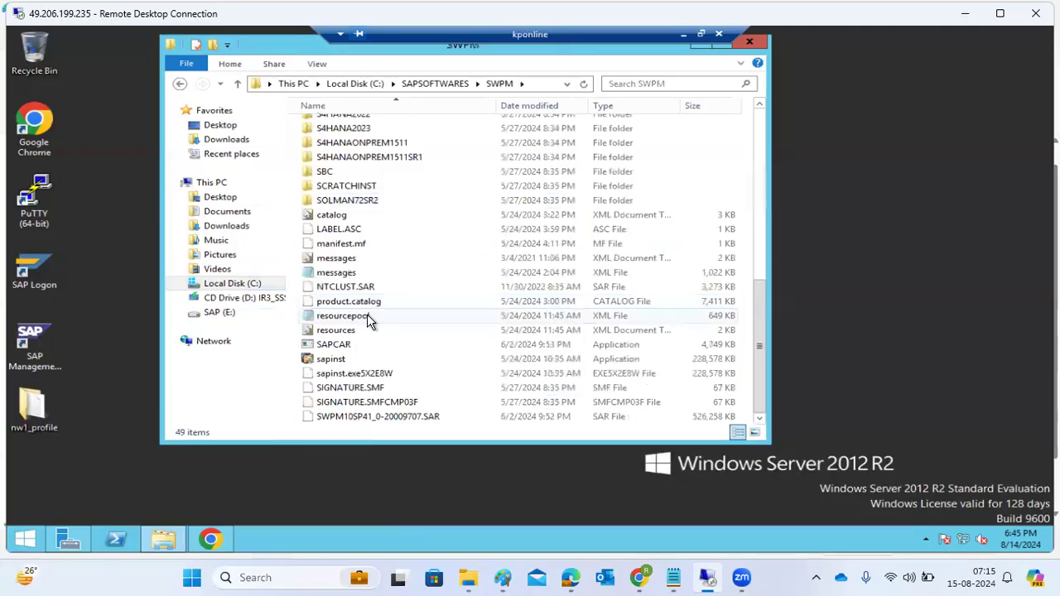
{"action": "left_click", "coordinate": [336, 346]}
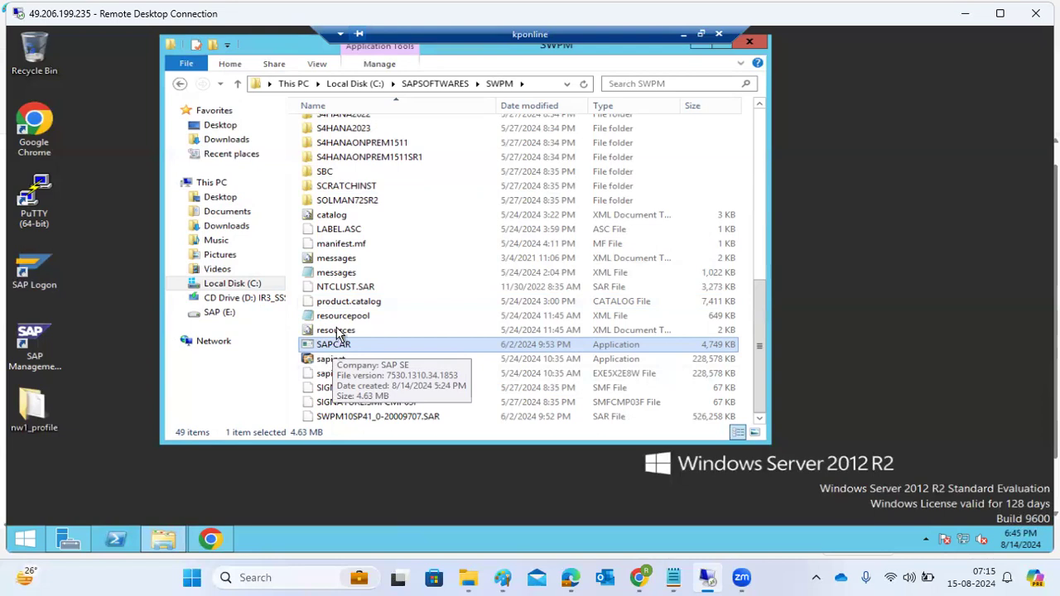
{"action": "left_click", "coordinate": [749, 46]}
- Switch from the remote server session back to Software Update Manager and refresh the SUM log file list
{"action": "left_click", "coordinate": [683, 35]}
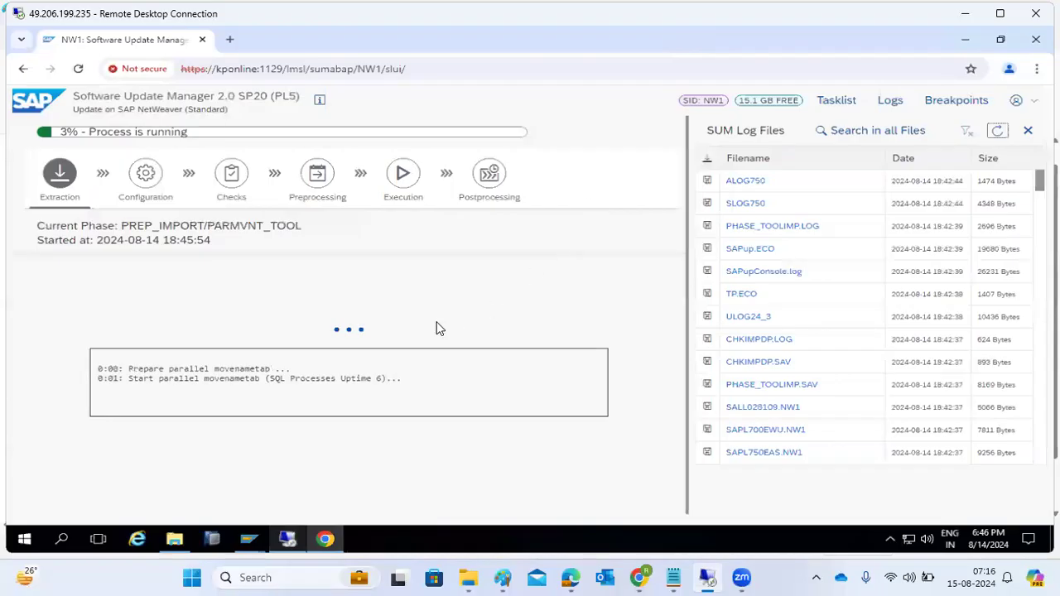
{"action": "left_click", "coordinate": [995, 135]}
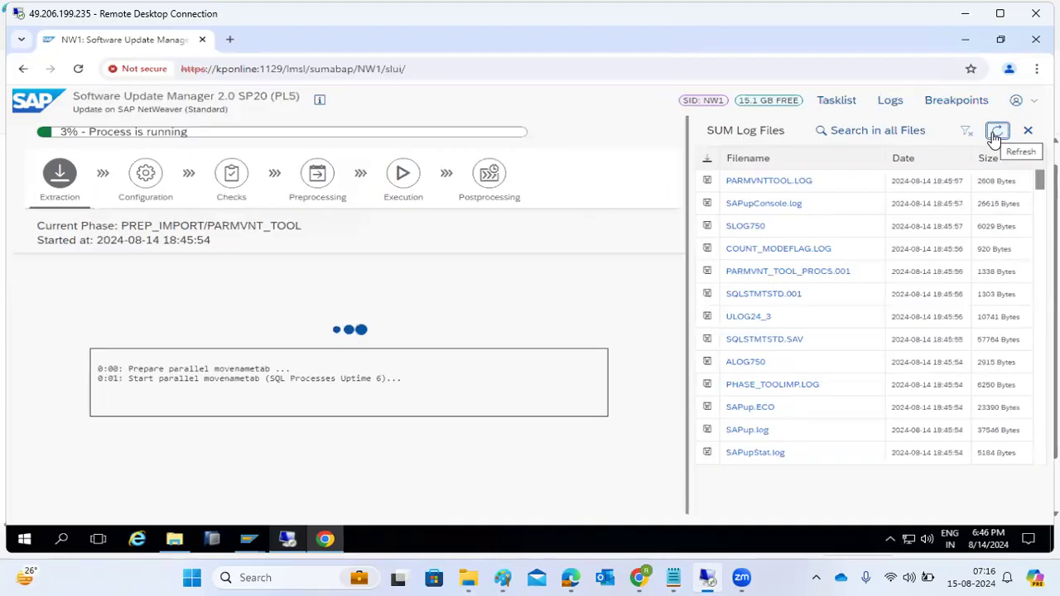
{"action": "left_click", "coordinate": [996, 134]}
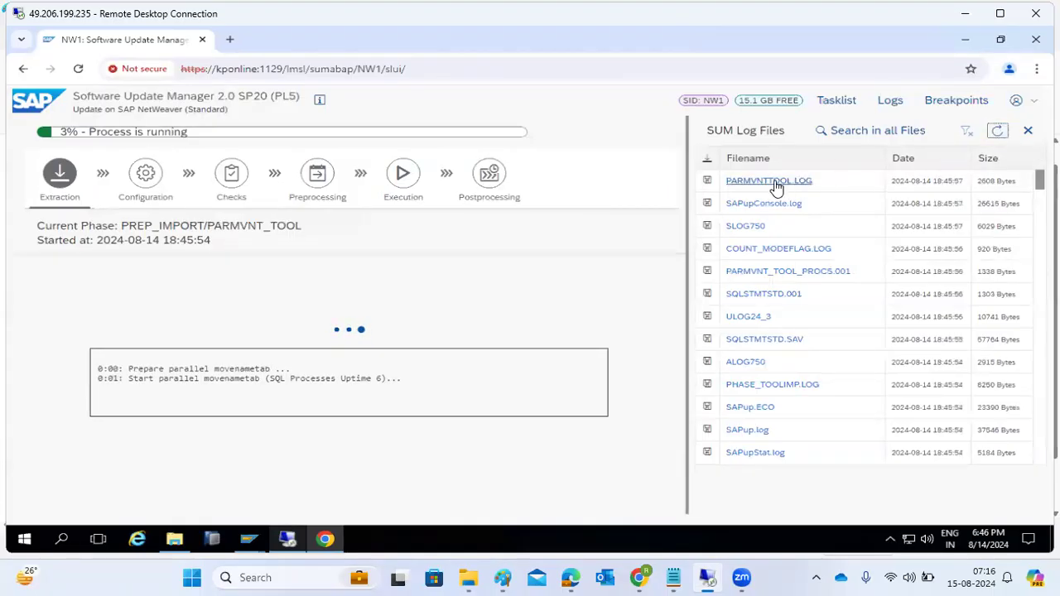
- Check the CPU and memory load per user in Task Manager, and close it
{"action": "right_click", "coordinate": [509, 543]}
{"action": "left_click", "coordinate": [539, 479]}
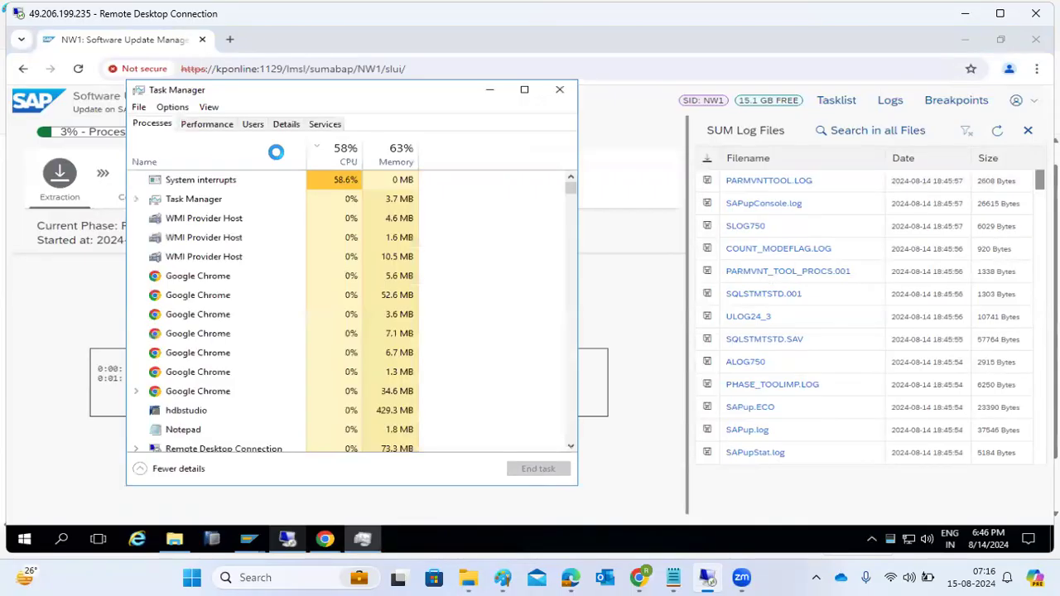
{"action": "left_click", "coordinate": [251, 125]}
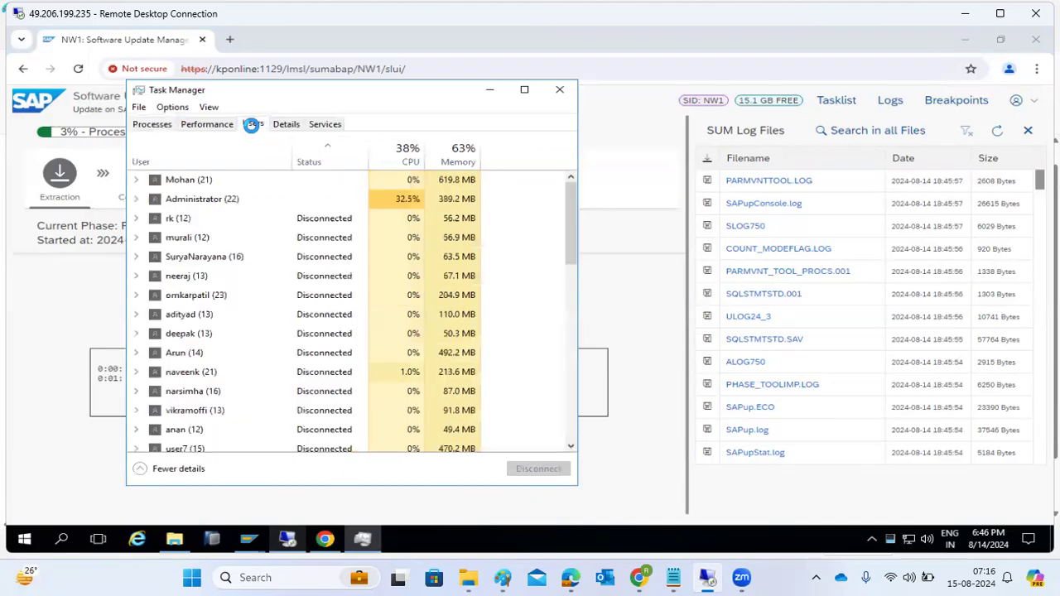
{"action": "scroll", "coordinate": [253, 246], "scroll_direction": "down", "scroll_amount": 5}
{"action": "scroll", "coordinate": [260, 258], "scroll_direction": "up", "scroll_amount": 5}
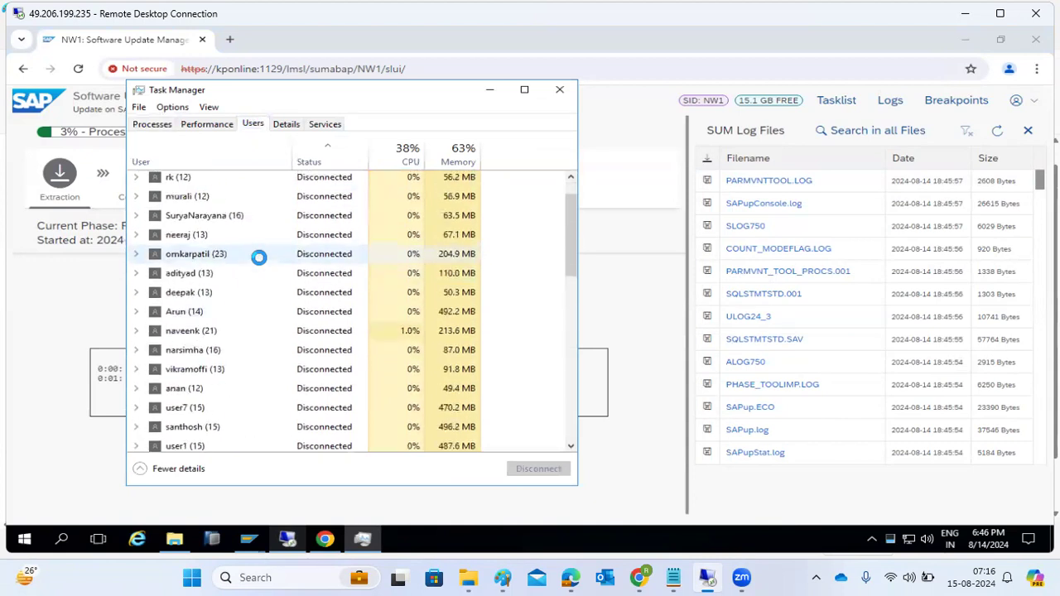
{"action": "scroll", "coordinate": [259, 258], "scroll_direction": "up", "scroll_amount": 3}
{"action": "left_click", "coordinate": [560, 89]}
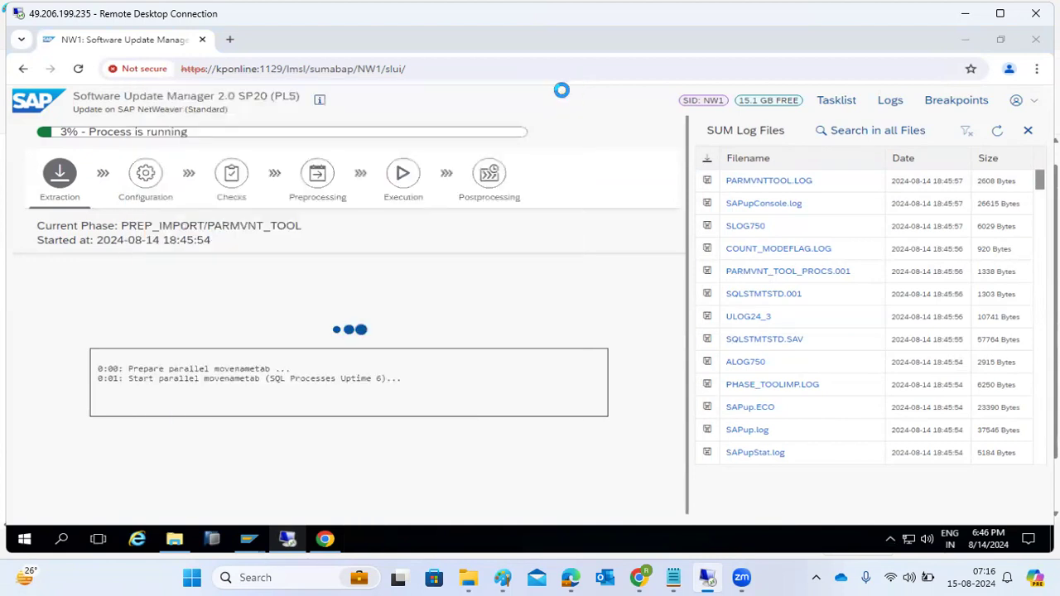
- Refresh the SUM log file list and examine the executed processes and exit statuses in PHASE_TOOLIMP.LOG
{"action": "left_click", "coordinate": [997, 135]}
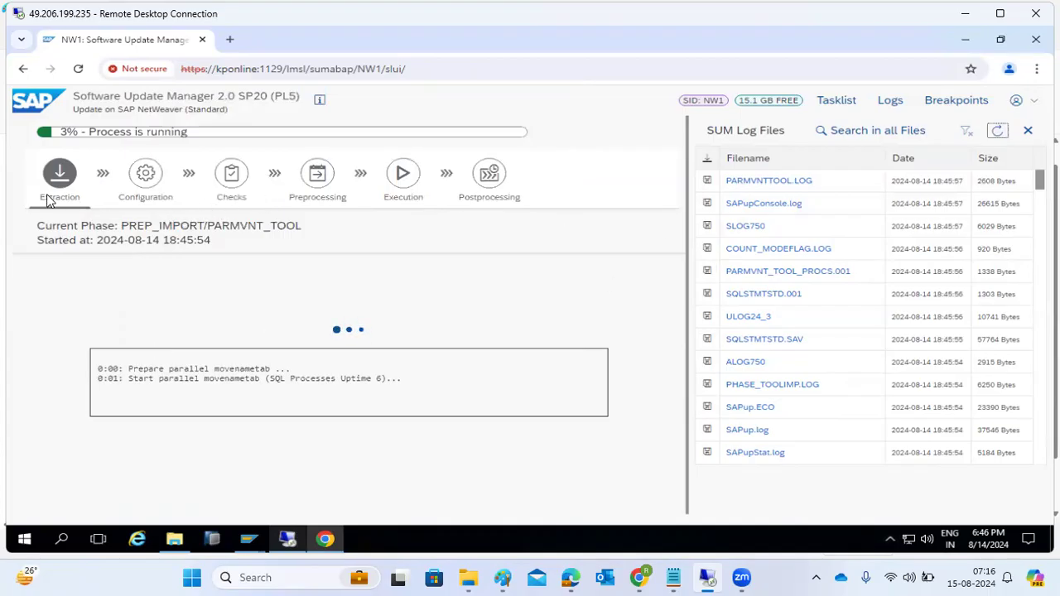
{"action": "left_click_drag", "start_coordinate": [214, 225], "coordinate": [279, 225]}
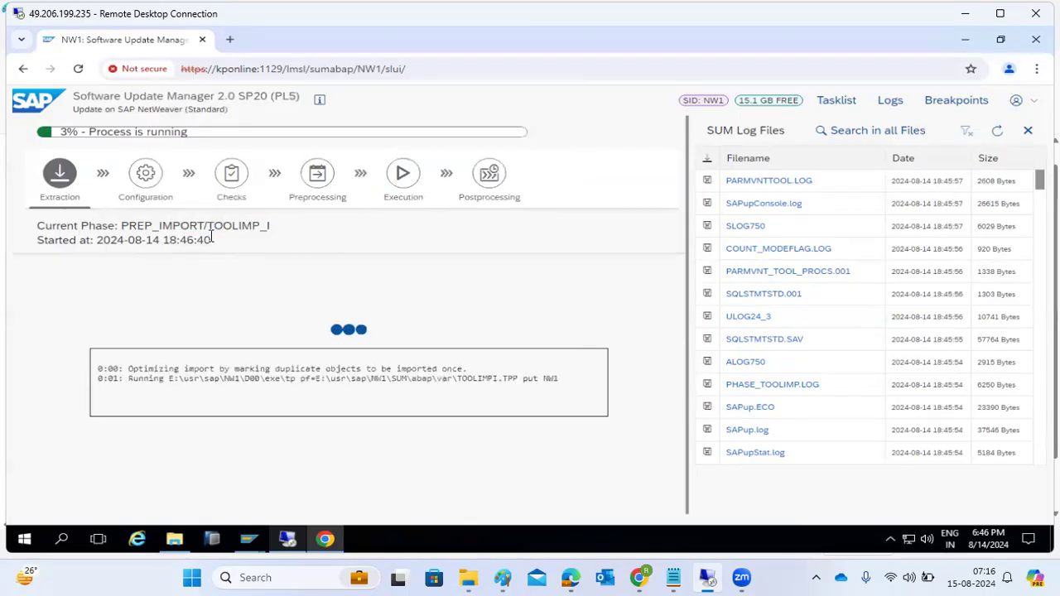
{"action": "left_click", "coordinate": [999, 132]}
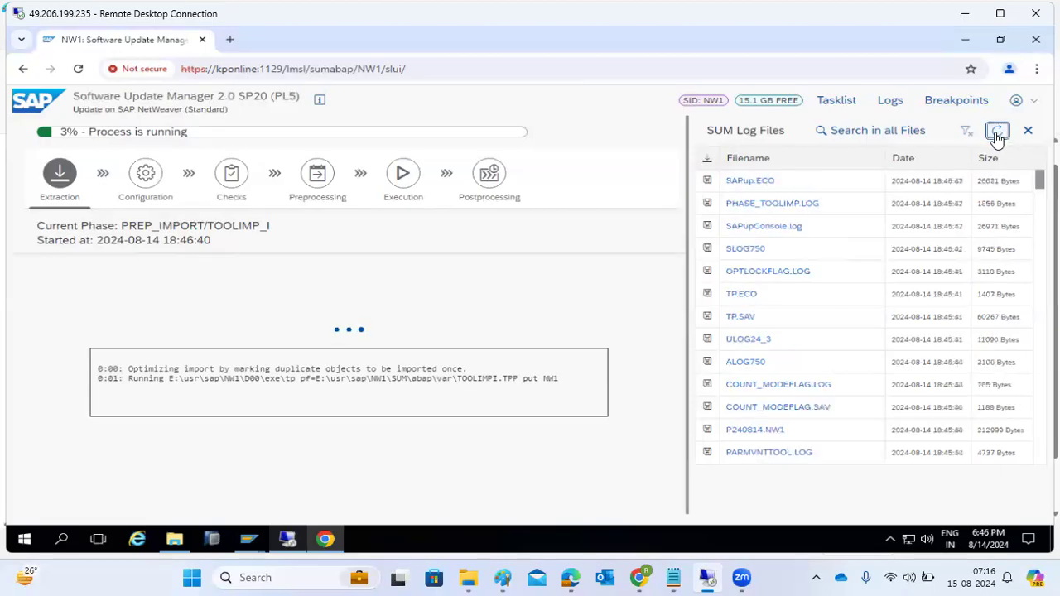
{"action": "left_click", "coordinate": [762, 207]}
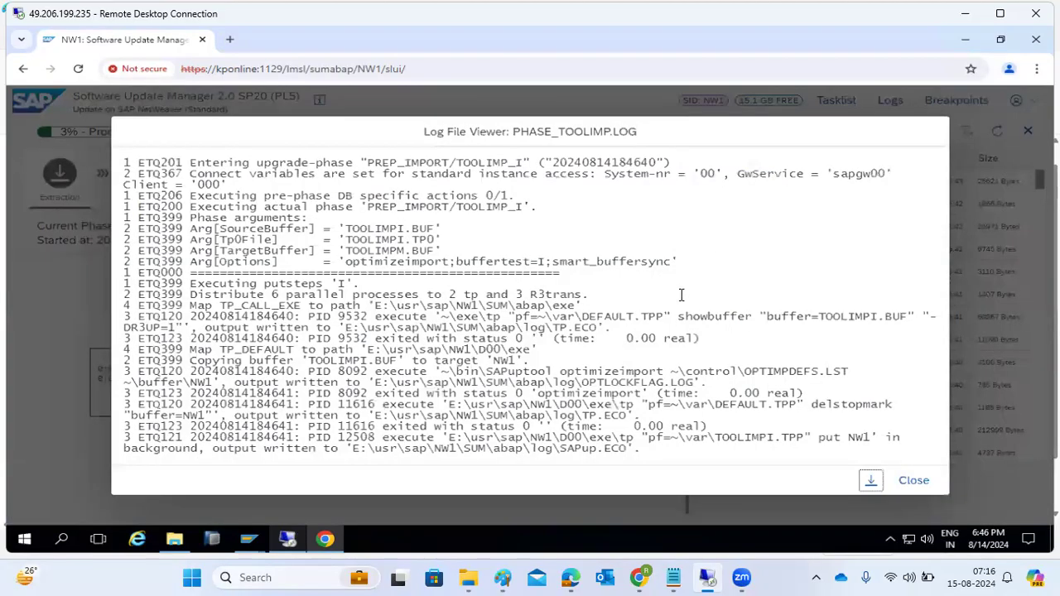
{"action": "left_click_drag", "start_coordinate": [434, 425], "coordinate": [696, 472]}
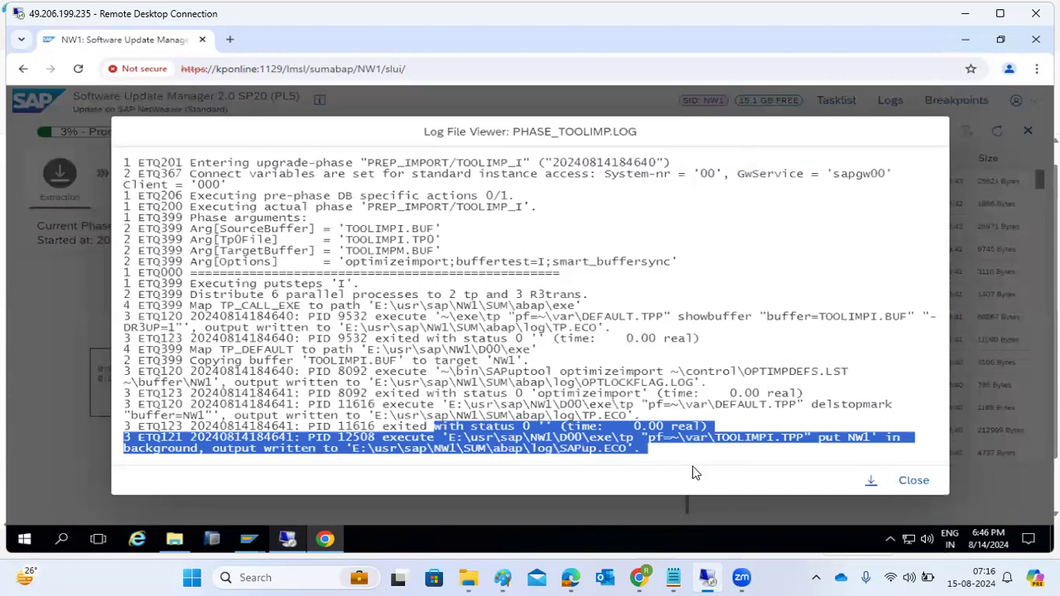
{"action": "left_click", "coordinate": [510, 364]}
{"action": "left_click_drag", "start_coordinate": [487, 340], "coordinate": [634, 426]}
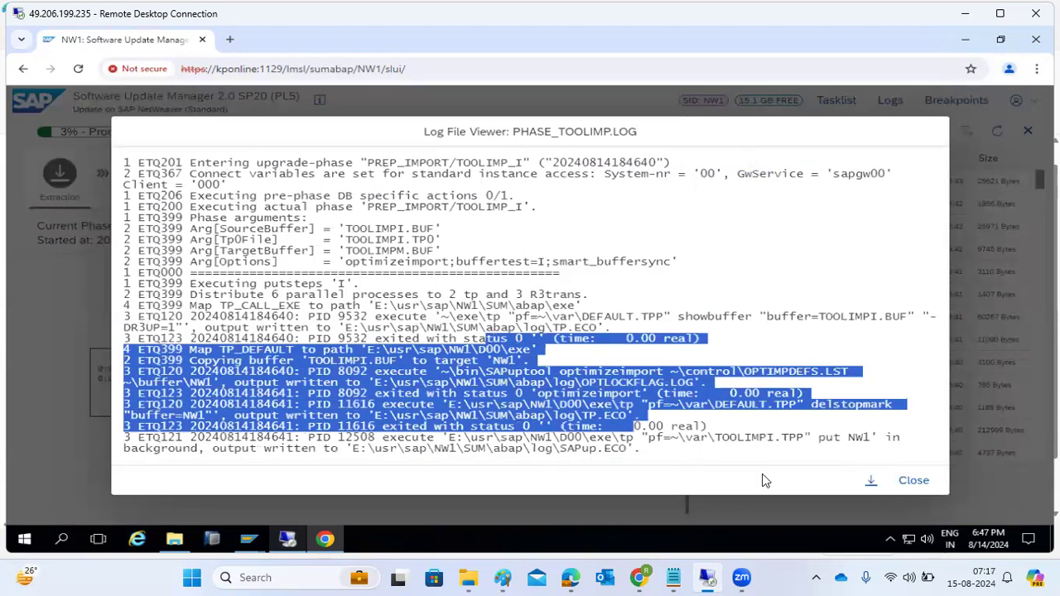
{"action": "left_click", "coordinate": [914, 480]}
- Refresh the log file list and examine the sort statistics and exit code at the end of OPTLOCKFLAG.LOG
{"action": "left_click", "coordinate": [997, 135]}
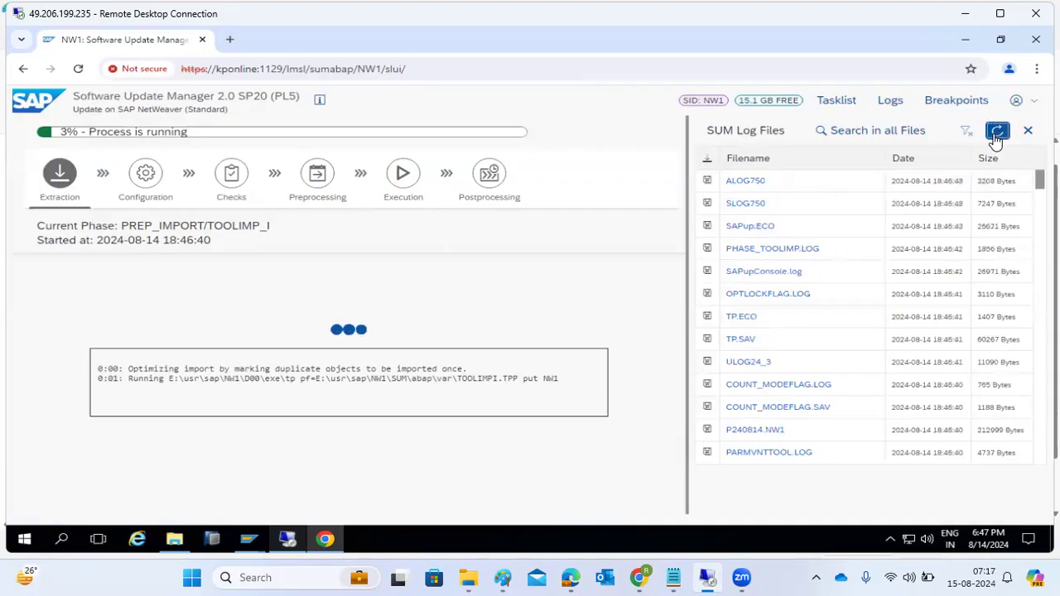
{"action": "left_click", "coordinate": [995, 135]}
{"action": "left_click", "coordinate": [994, 136]}
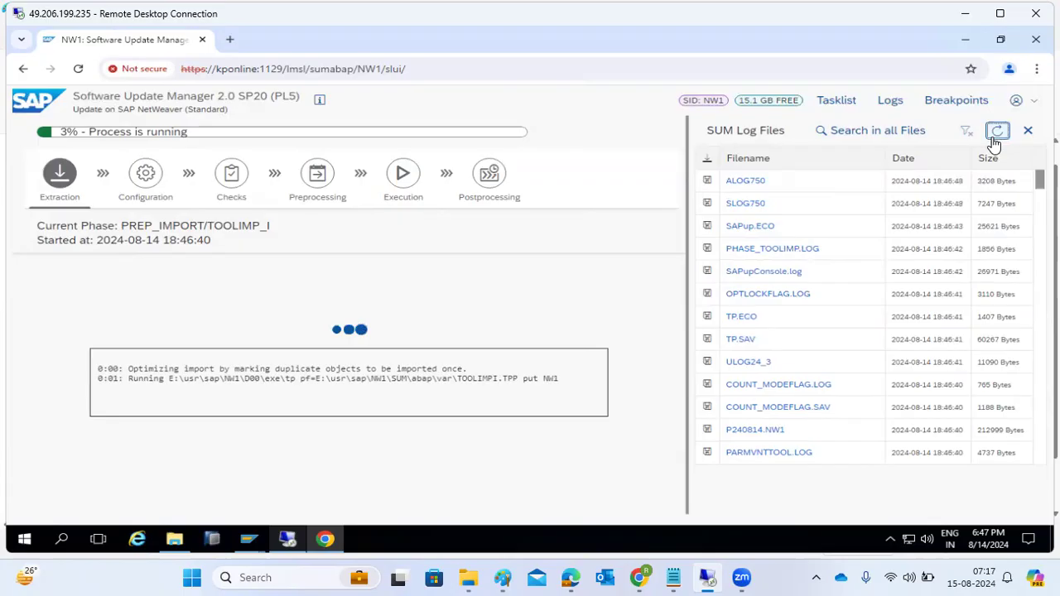
{"action": "left_click", "coordinate": [752, 293]}
{"action": "left_click_drag", "start_coordinate": [942, 271], "coordinate": [952, 444]}
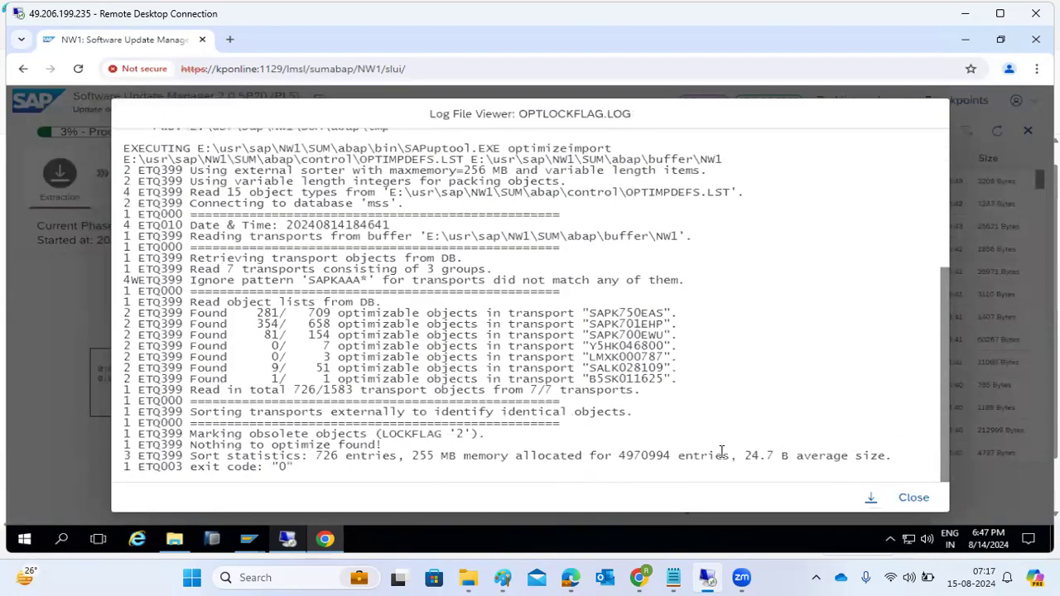
{"action": "left_click_drag", "start_coordinate": [331, 454], "coordinate": [535, 472]}
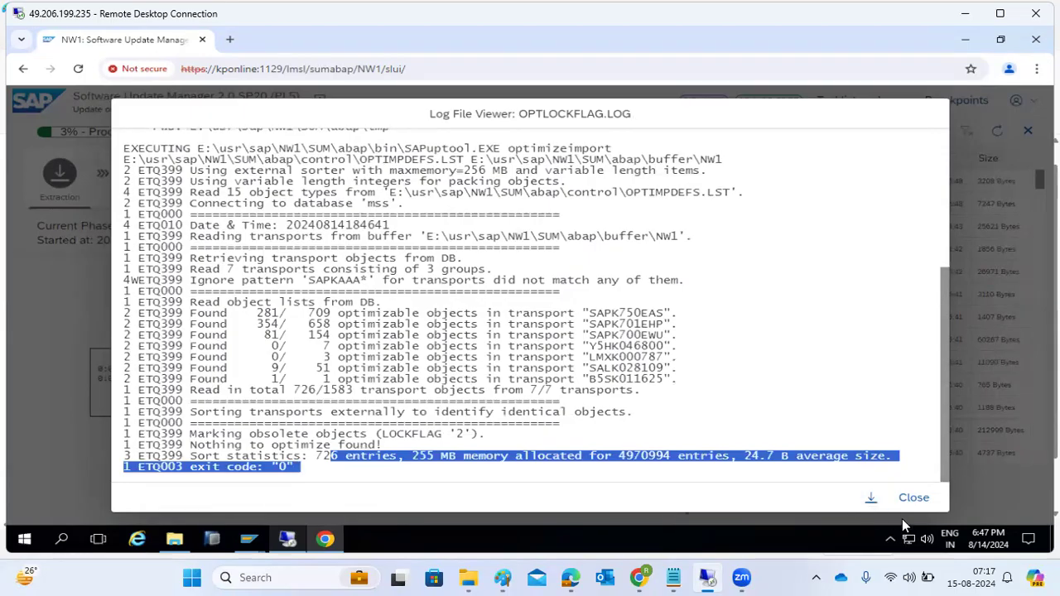
{"action": "left_click", "coordinate": [914, 498]}
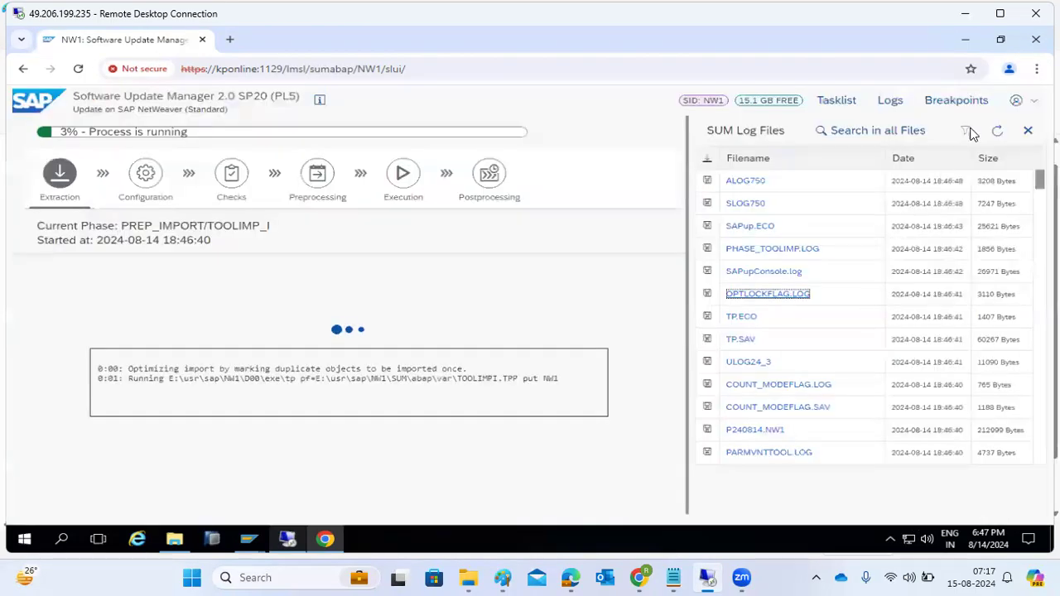
- Reload the SUM log file list to check for new entries from the TOOLIMP_I phase
{"action": "left_click", "coordinate": [1003, 130]}
{"action": "left_click", "coordinate": [1002, 130]}
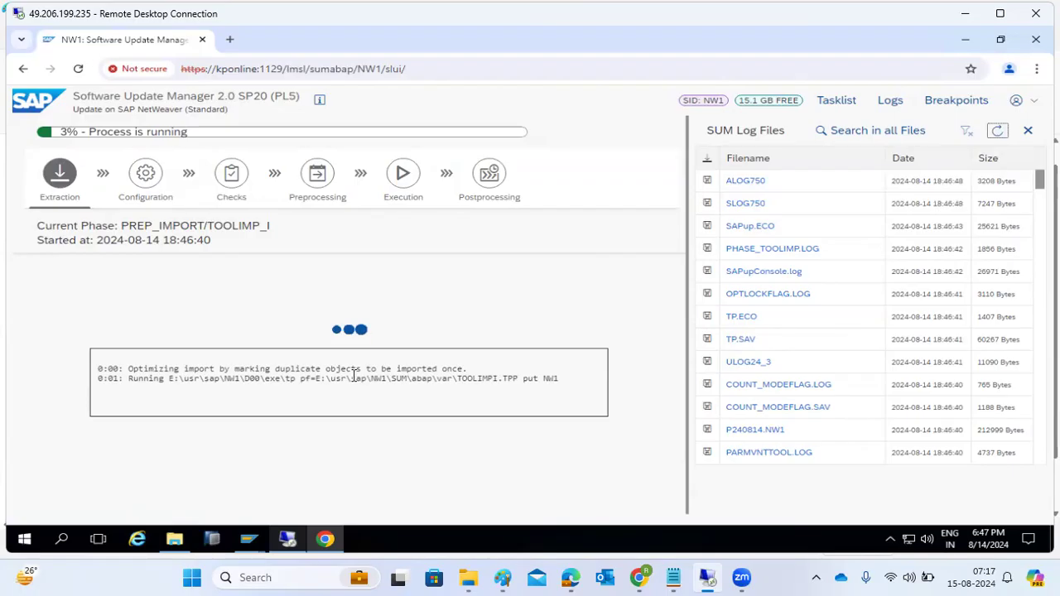
{"action": "left_click", "coordinate": [998, 135]}
- Open the Extraction tasklist and examine the current TOOLIMP_I phase and the phases still pending after it
{"action": "left_click", "coordinate": [837, 100]}
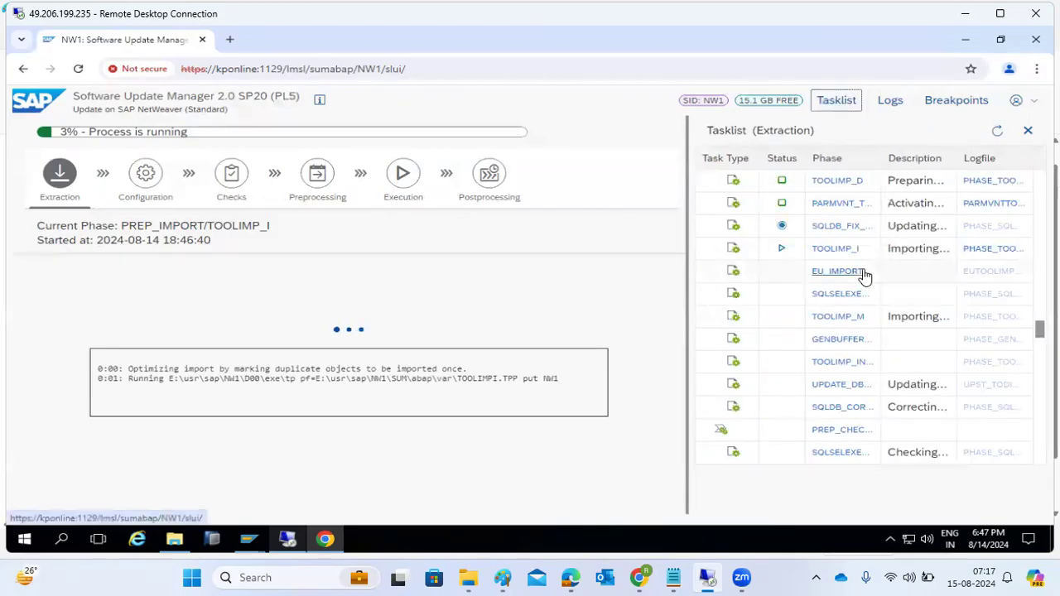
{"action": "scroll", "coordinate": [839, 352], "scroll_direction": "down", "scroll_amount": 8}
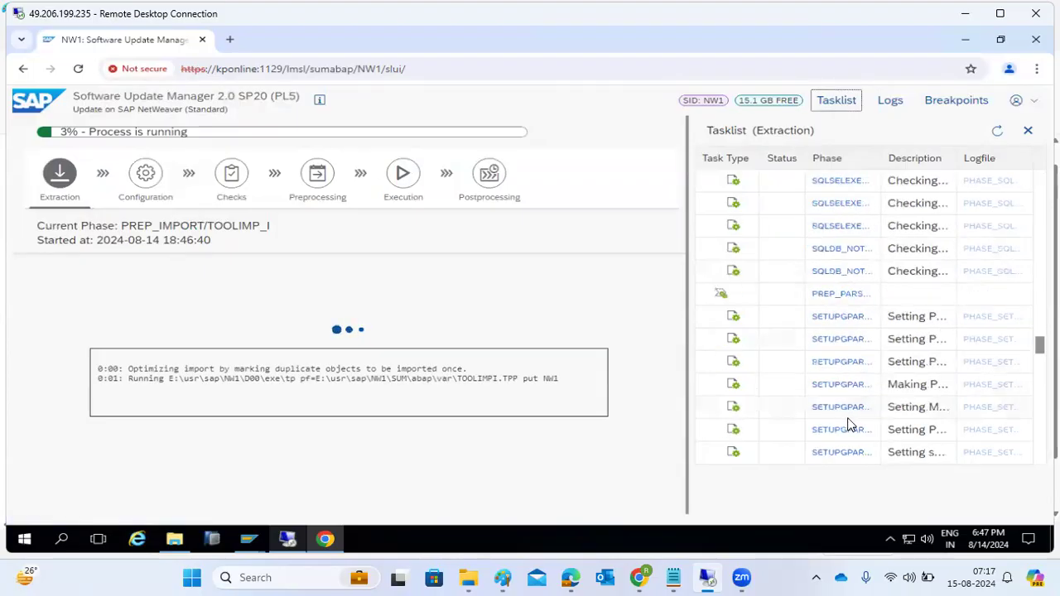
{"action": "scroll", "coordinate": [849, 425], "scroll_direction": "down", "scroll_amount": 6}
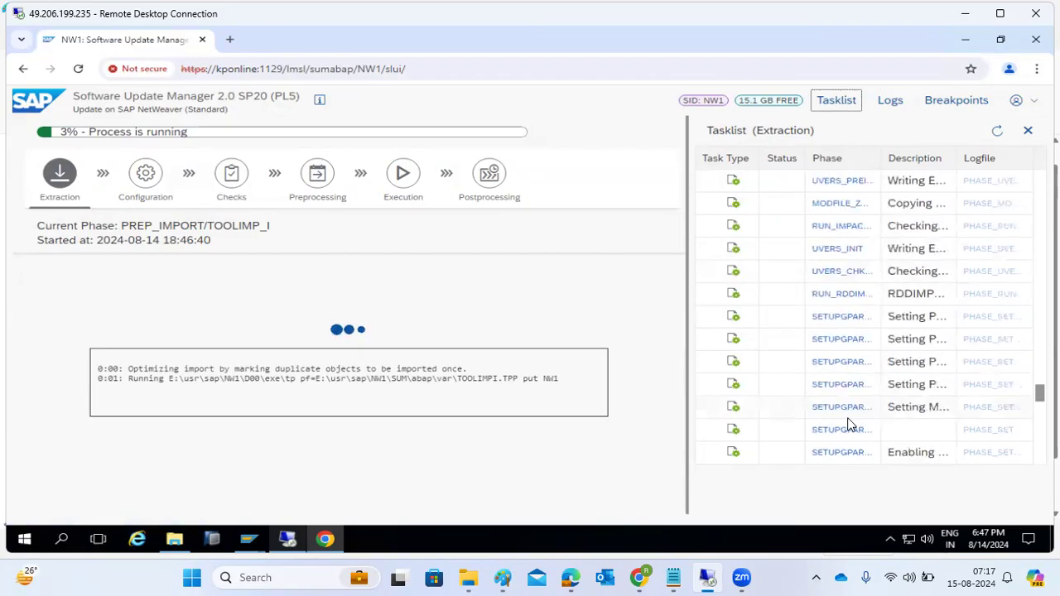
{"action": "scroll", "coordinate": [849, 424], "scroll_direction": "up", "scroll_amount": 6}
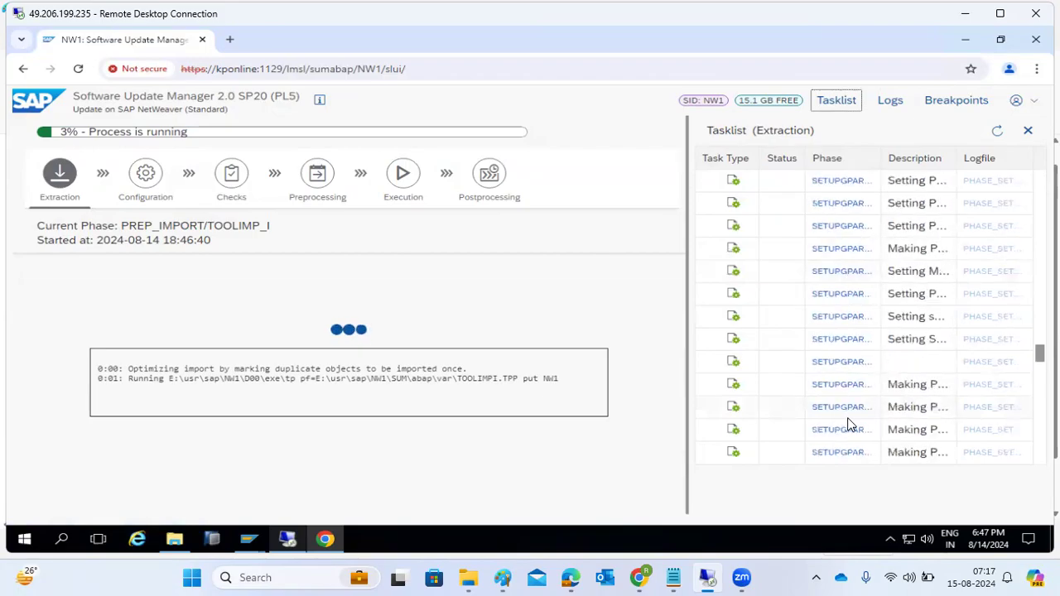
{"action": "scroll", "coordinate": [847, 425], "scroll_direction": "up", "scroll_amount": 4}
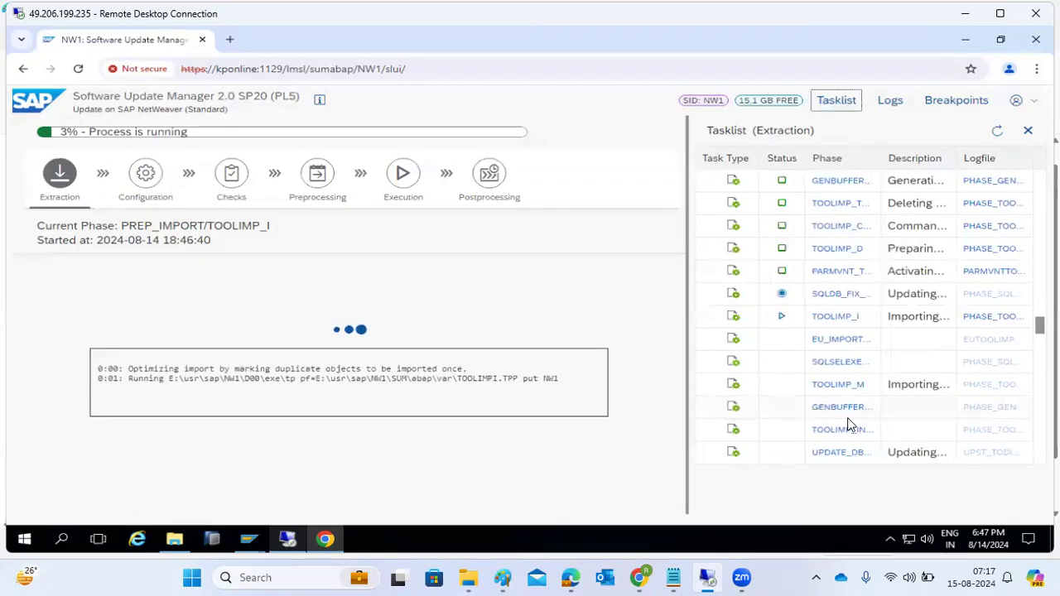
{"action": "scroll", "coordinate": [847, 425], "scroll_direction": "down", "scroll_amount": 3}
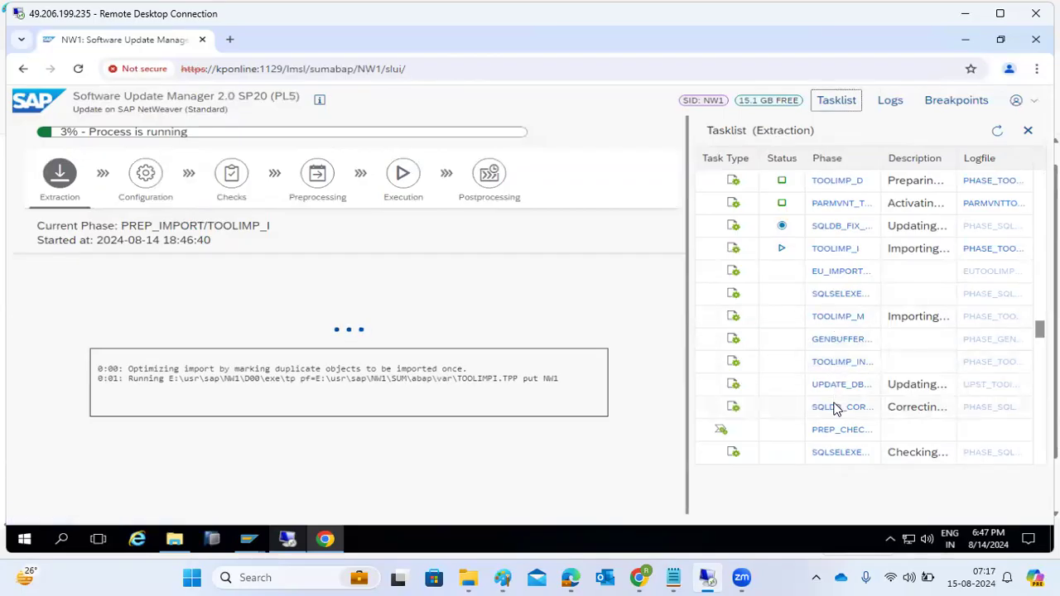
{"action": "scroll", "coordinate": [835, 408], "scroll_direction": "down", "scroll_amount": 3}
{"action": "scroll", "coordinate": [836, 418], "scroll_direction": "down", "scroll_amount": 6}
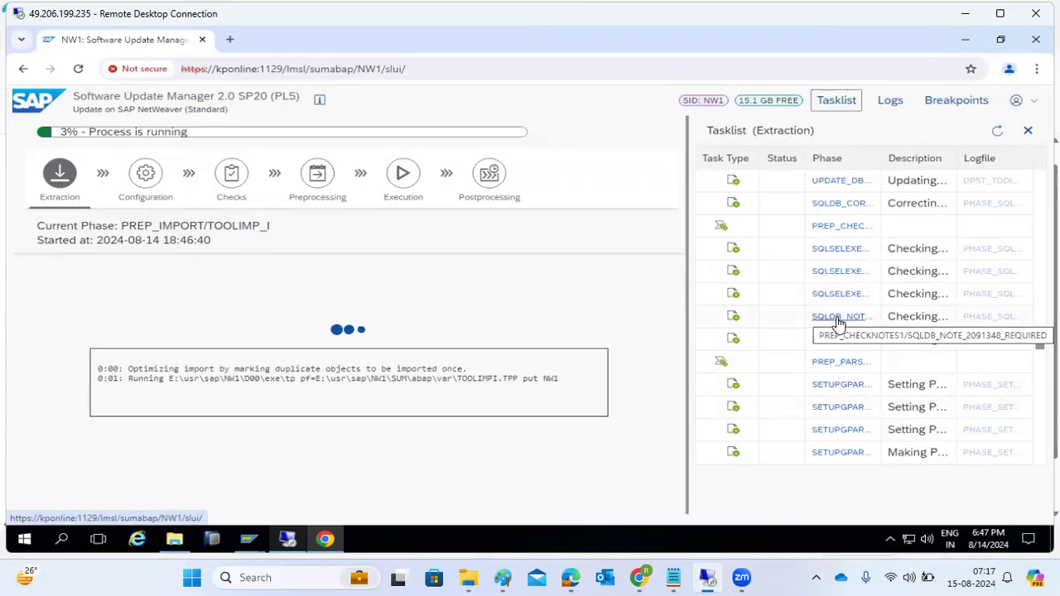
- Examine the Extraction tasklist from the completed phases through TOOLIMP_I to the pending SETUPGPAR phases at its end
{"action": "scroll", "coordinate": [836, 242], "scroll_direction": "up", "scroll_amount": 3}
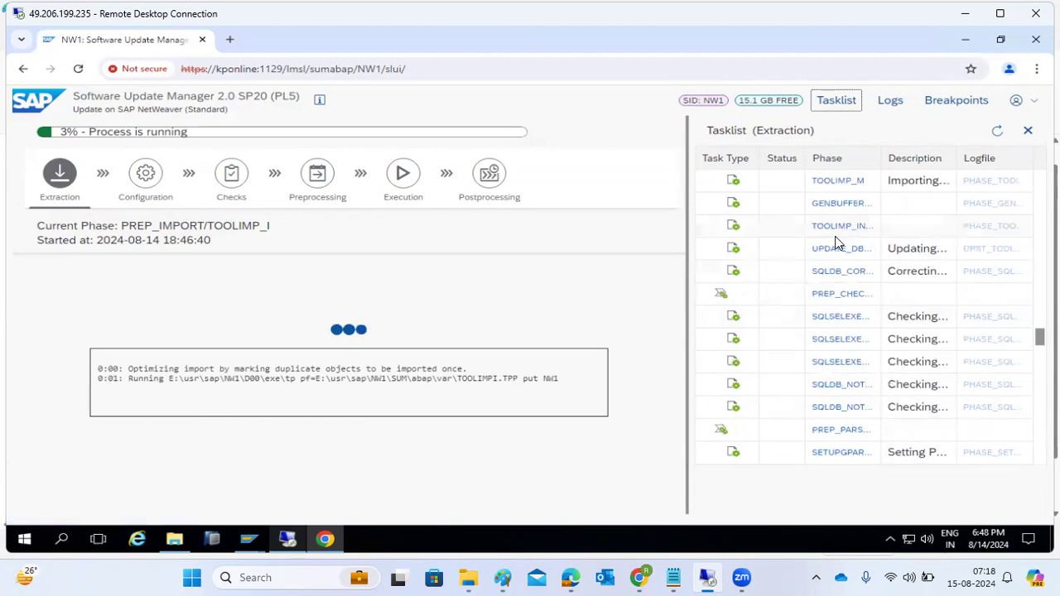
{"action": "scroll", "coordinate": [836, 244], "scroll_direction": "up", "scroll_amount": 3}
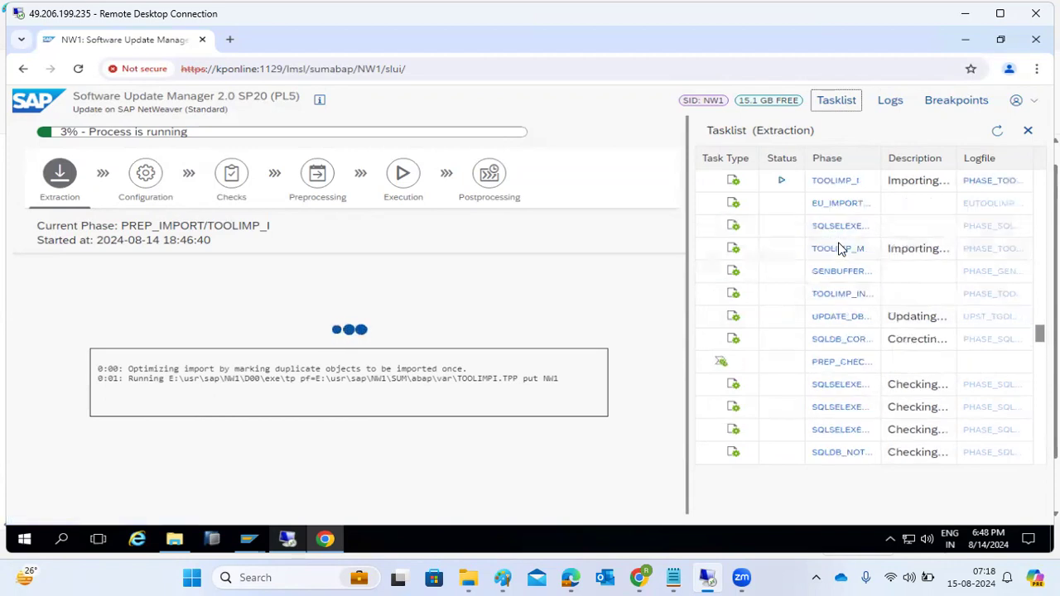
{"action": "scroll", "coordinate": [833, 381], "scroll_direction": "down", "scroll_amount": 4}
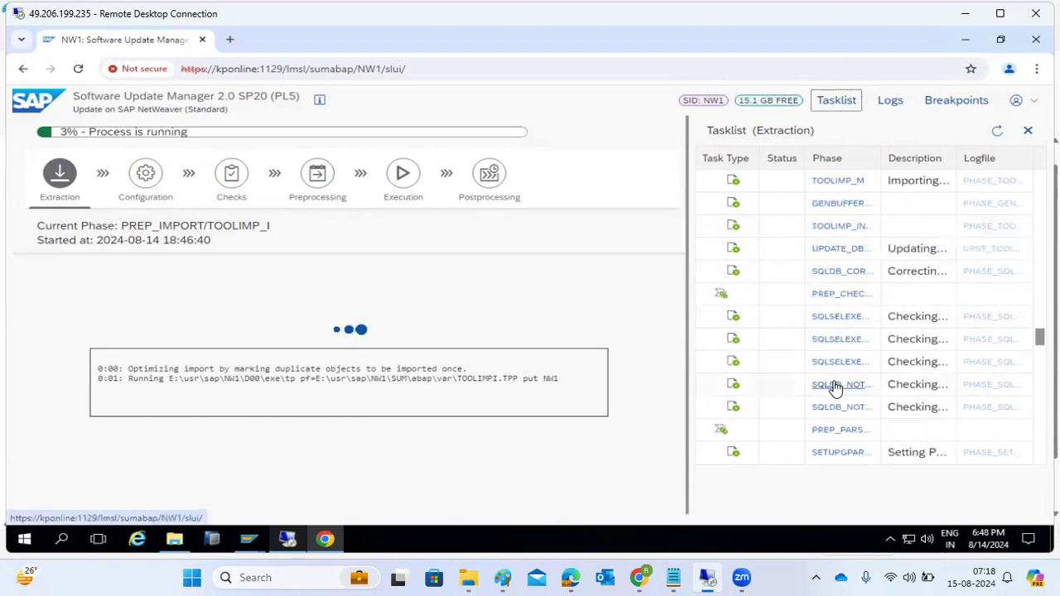
{"action": "scroll", "coordinate": [835, 387], "scroll_direction": "down", "scroll_amount": 5}
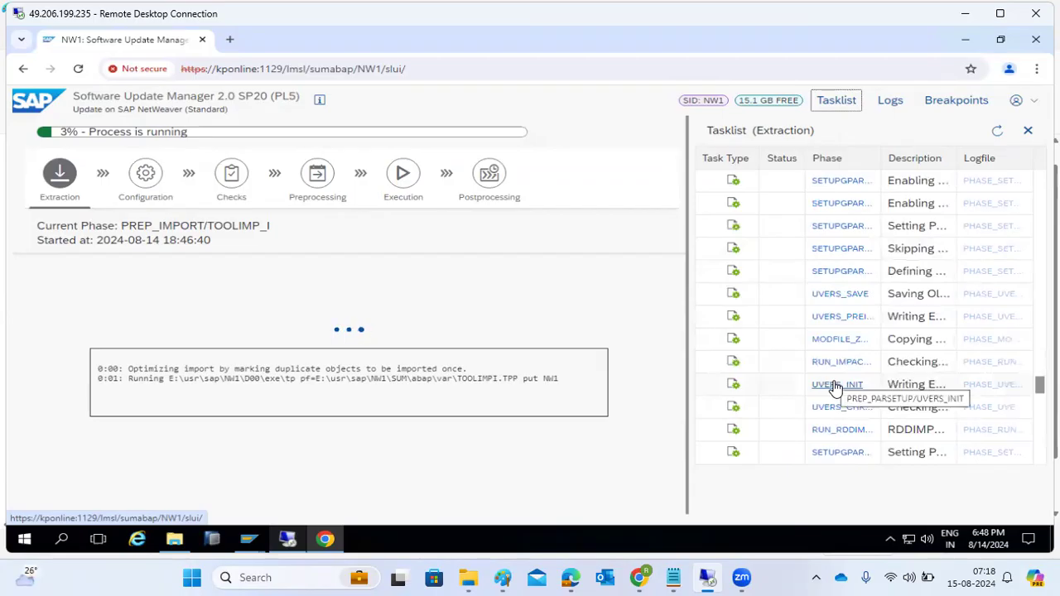
{"action": "scroll", "coordinate": [834, 387], "scroll_direction": "down", "scroll_amount": 6}
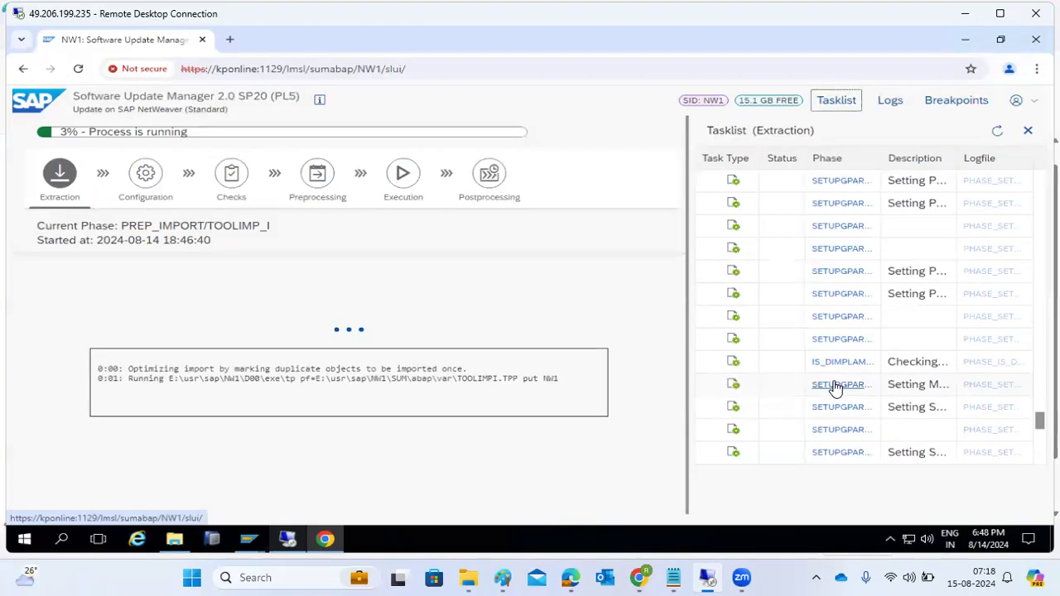
{"action": "scroll", "coordinate": [835, 387], "scroll_direction": "down", "scroll_amount": 5}
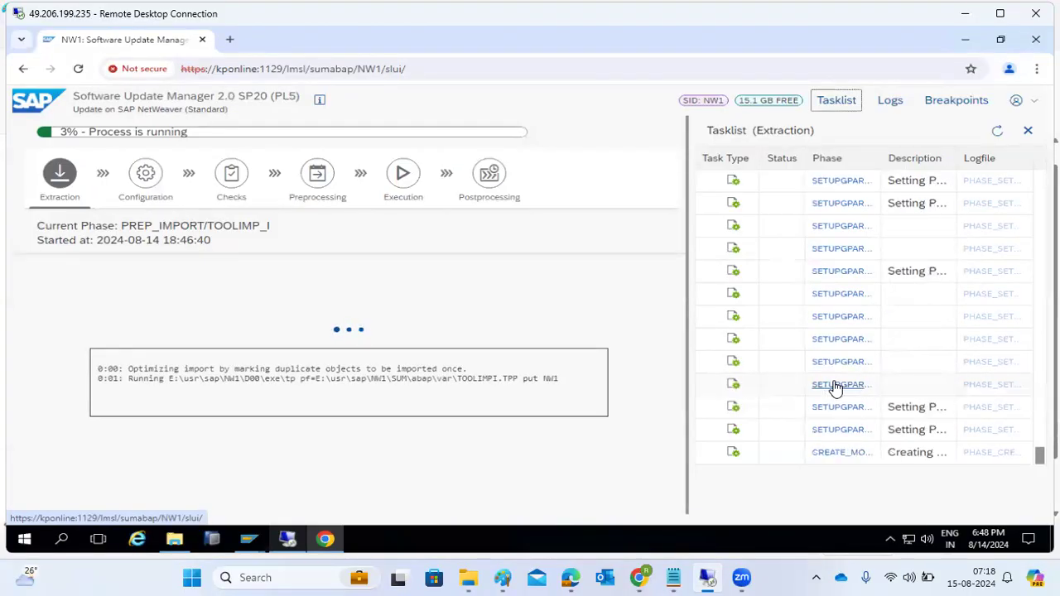
{"action": "scroll", "coordinate": [835, 387], "scroll_direction": "up", "scroll_amount": 8}
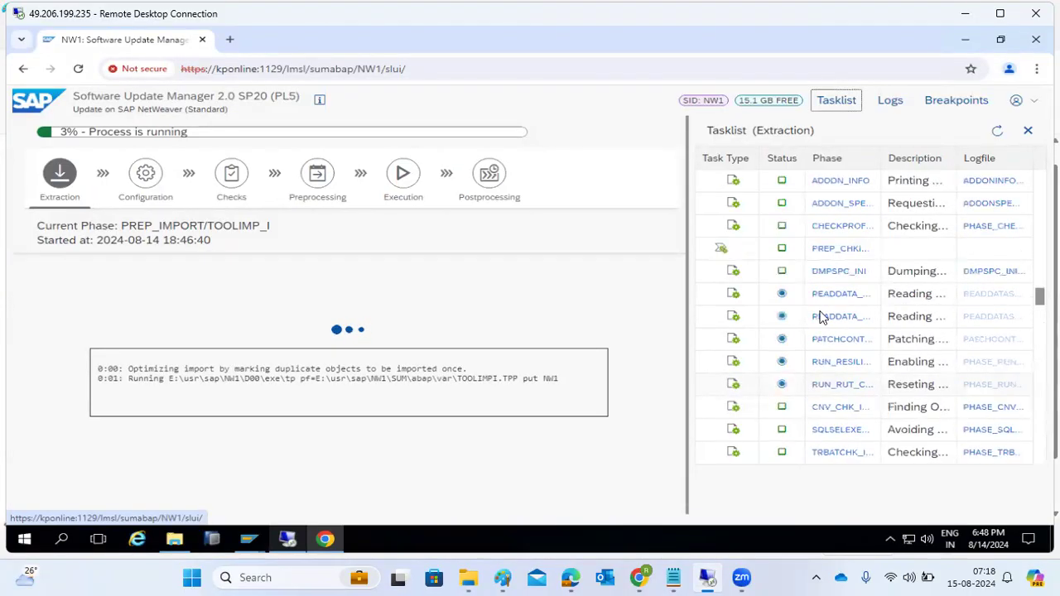
- Refresh the Extraction tasklist, check the overall progress percentage and review the phases still pending after TOOLIMP_I
{"action": "left_click", "coordinate": [997, 134]}
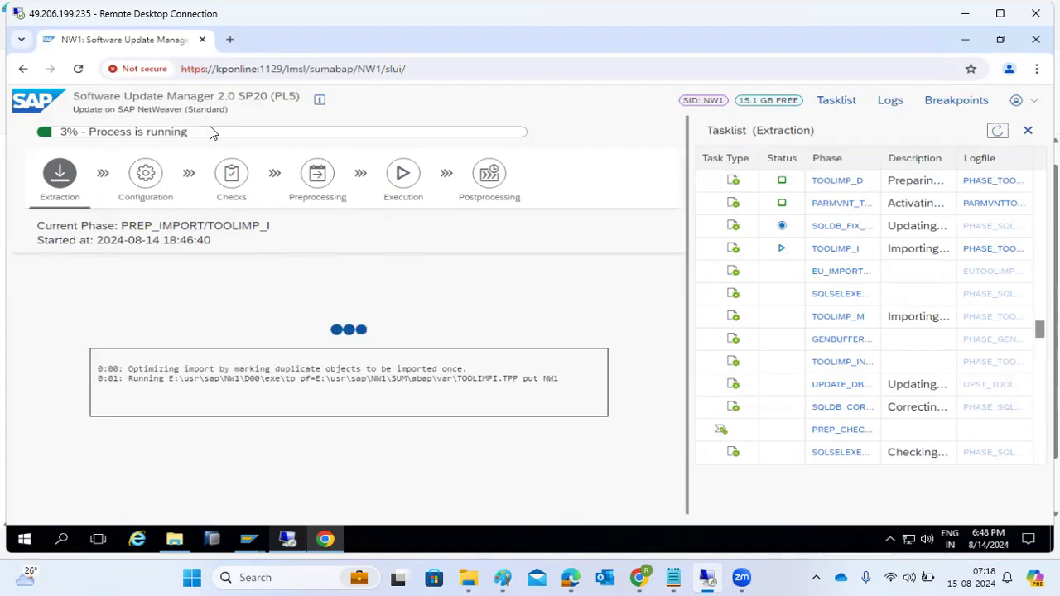
{"action": "left_click_drag", "start_coordinate": [196, 131], "coordinate": [67, 130]}
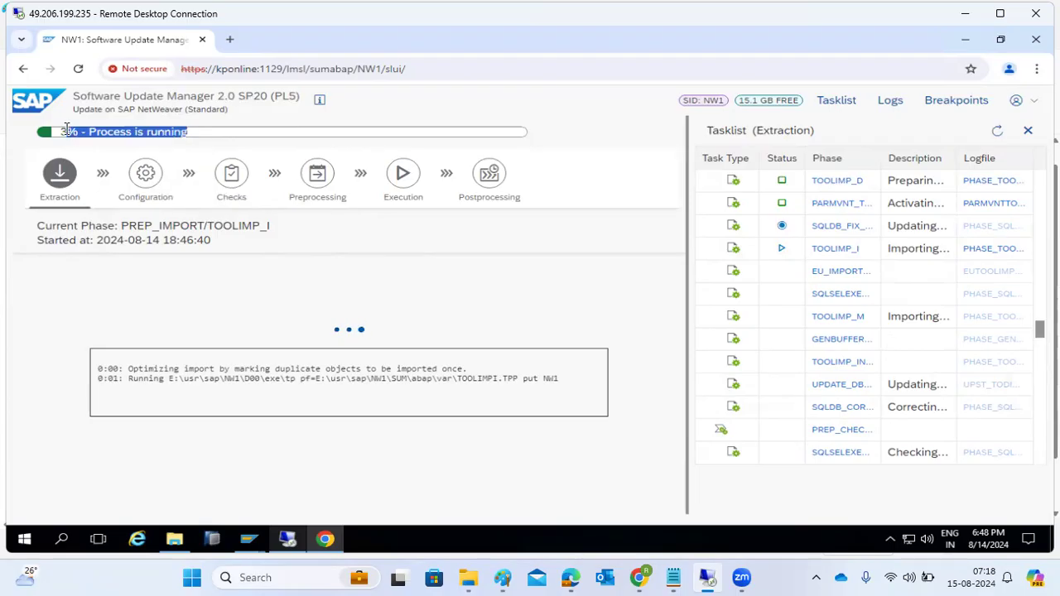
{"action": "left_click", "coordinate": [998, 133]}
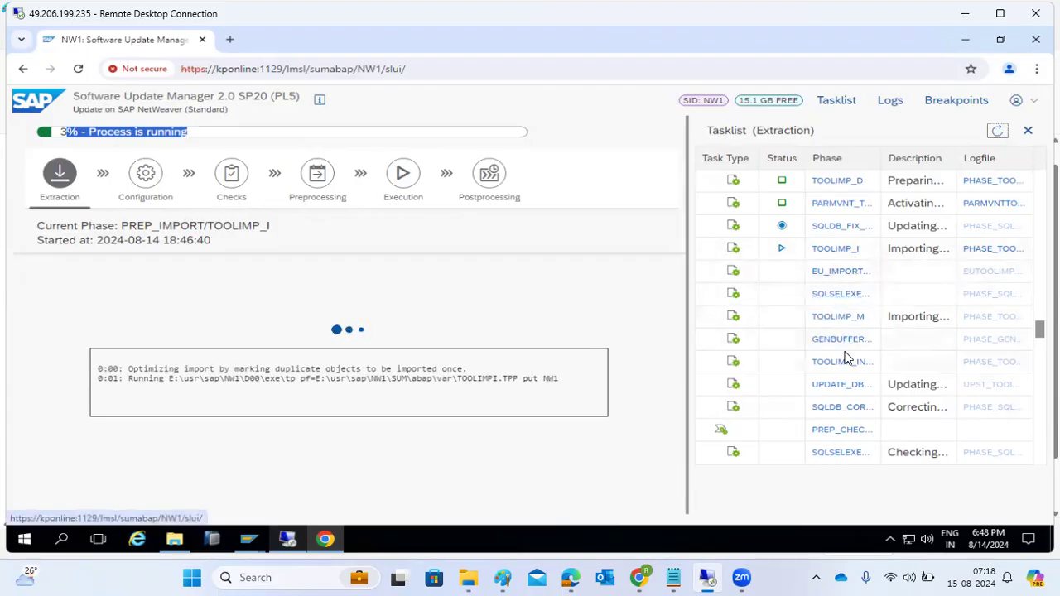
{"action": "scroll", "coordinate": [845, 352], "scroll_direction": "down", "scroll_amount": 3}
{"action": "scroll", "coordinate": [845, 357], "scroll_direction": "down", "scroll_amount": 5}
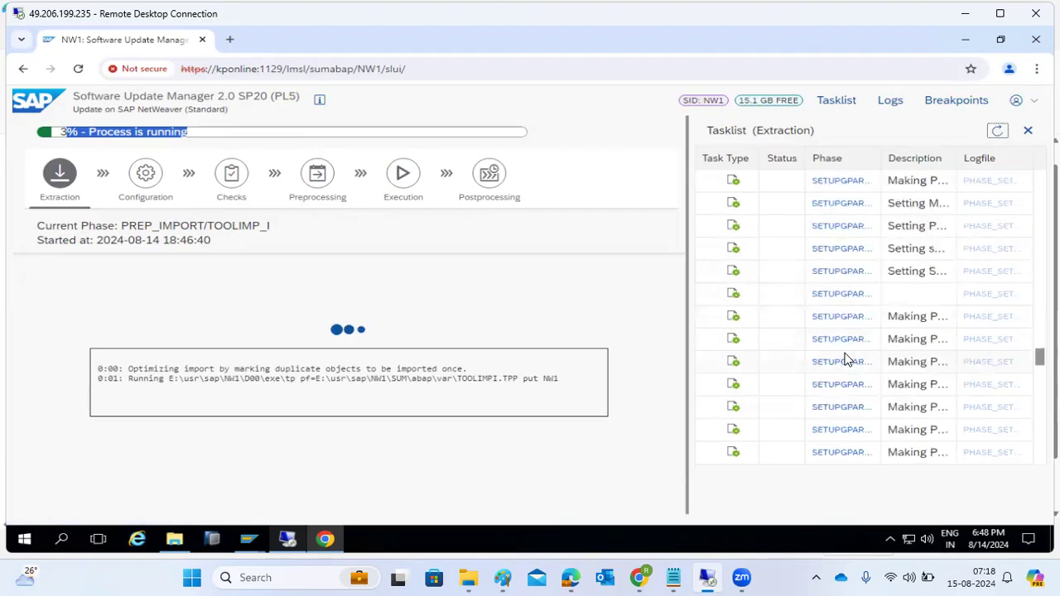
{"action": "scroll", "coordinate": [846, 358], "scroll_direction": "down", "scroll_amount": 5}
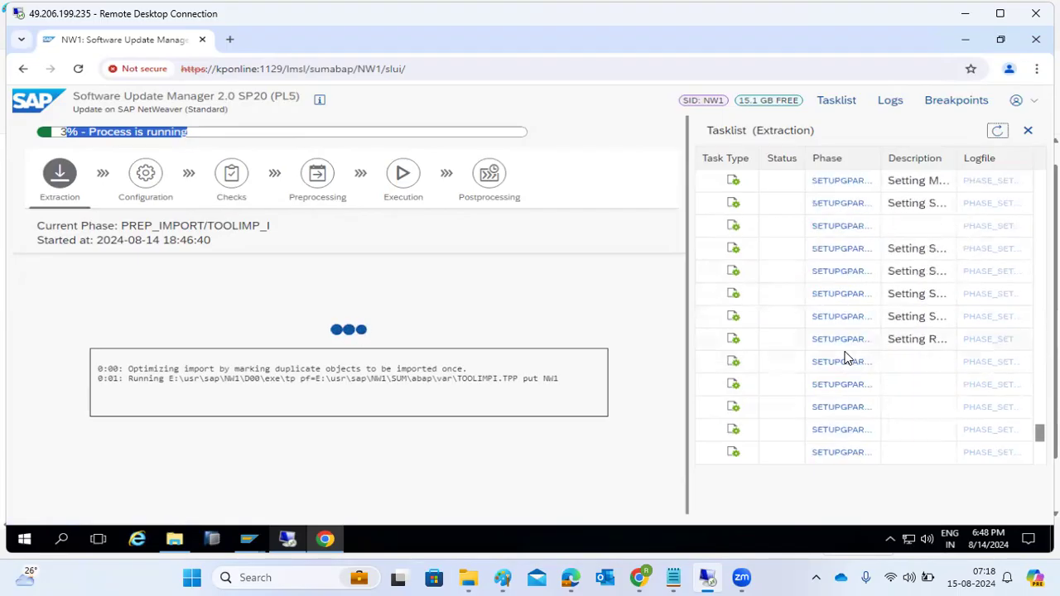
- Refresh the SUM log file list and examine where the background TOOLIMPI.TPP import writes its output in PHASE_TOOLIMP.LOG
{"action": "left_click", "coordinate": [888, 104]}
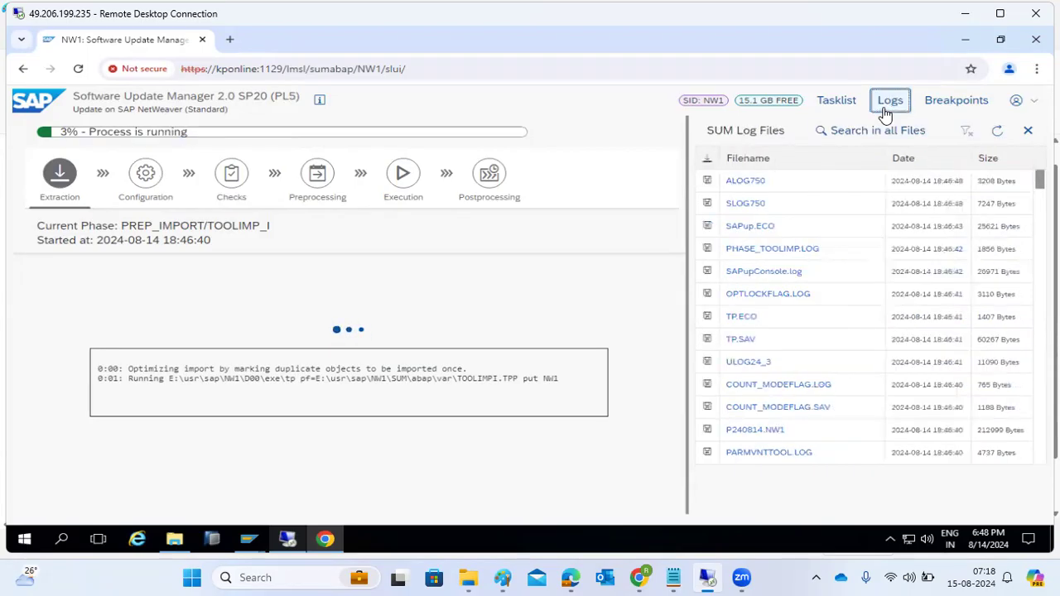
{"action": "left_click", "coordinate": [998, 132]}
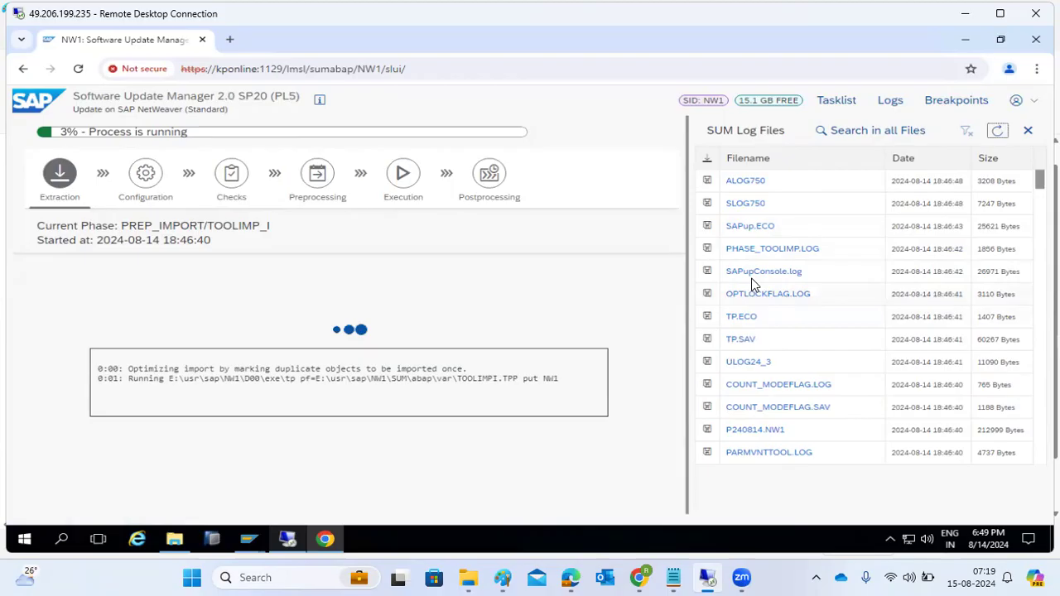
{"action": "left_click_drag", "start_coordinate": [237, 225], "coordinate": [260, 229]}
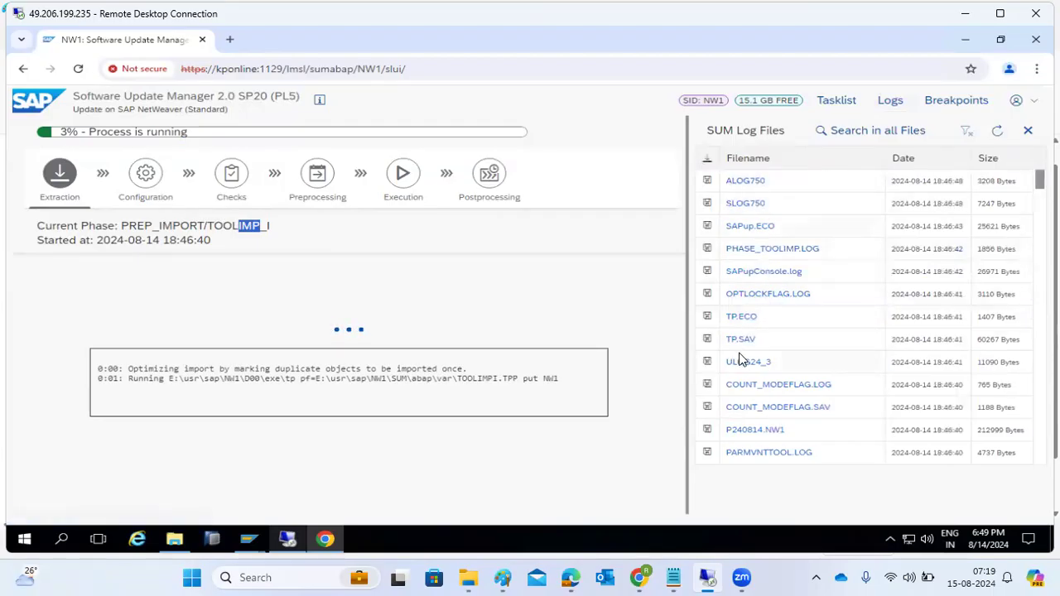
{"action": "left_click", "coordinate": [762, 249]}
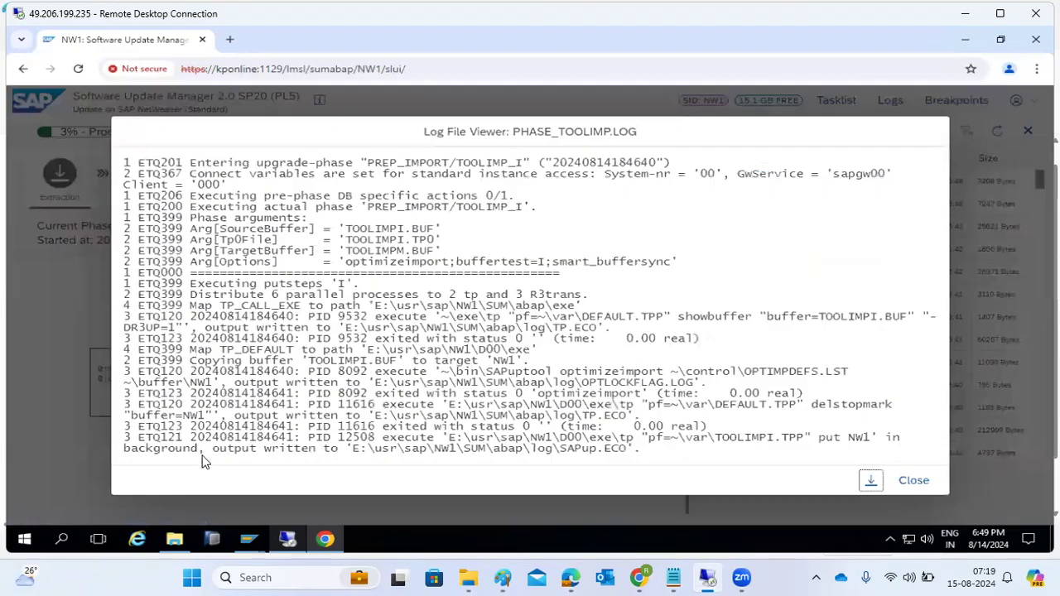
{"action": "left_click_drag", "start_coordinate": [201, 451], "coordinate": [512, 475]}
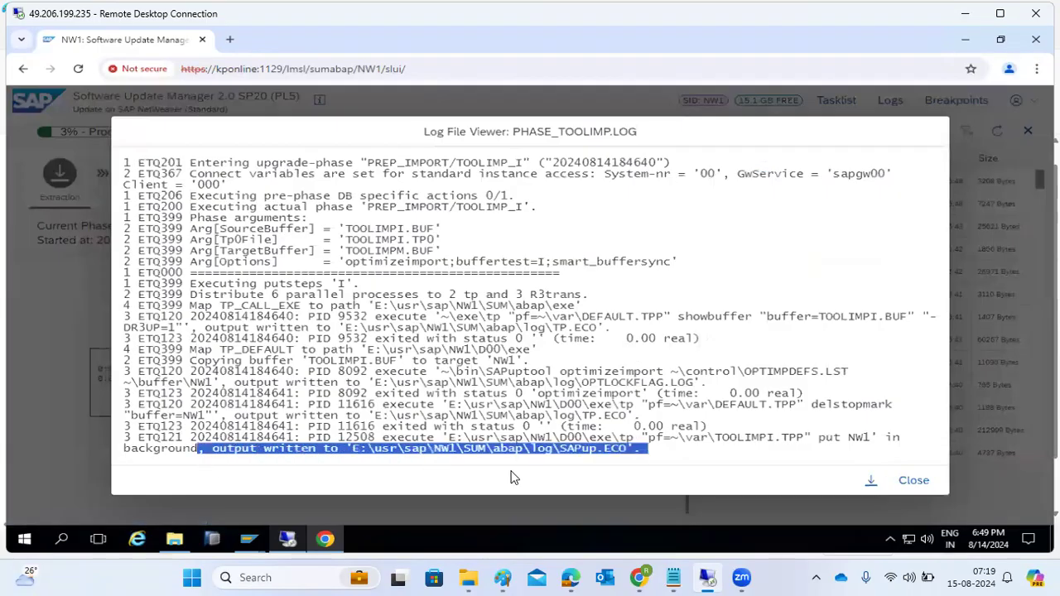
{"action": "left_click", "coordinate": [654, 441]}
{"action": "left_click", "coordinate": [913, 480]}
- Switch to the SAP Easy Access session and open the import overview of domain DOMAIN_NW1 through transaction stms
{"action": "mouse_move", "coordinate": [273, 530]}
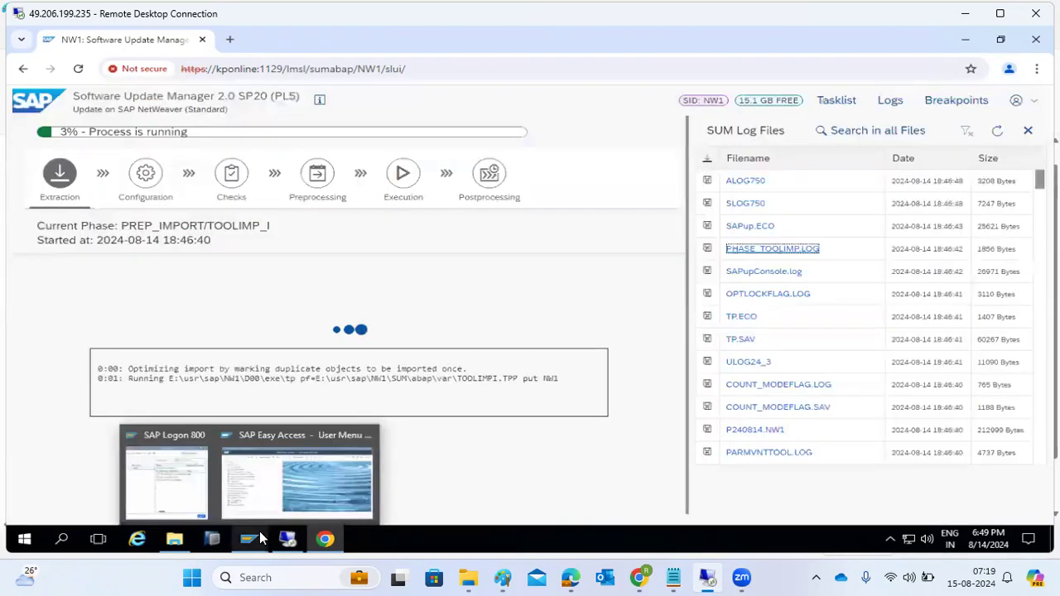
{"action": "left_click", "coordinate": [274, 505]}
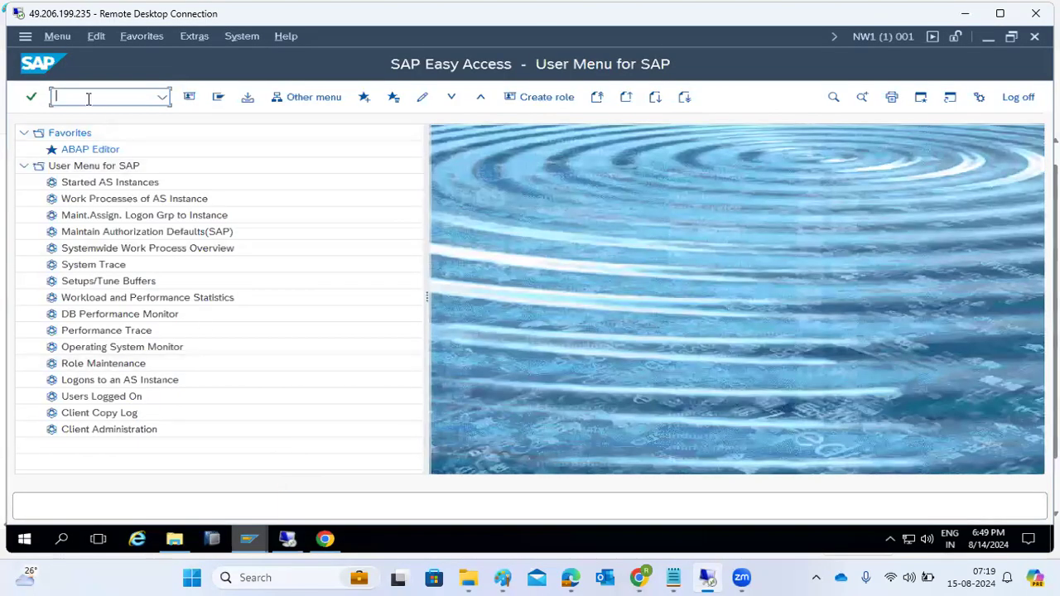
{"action": "type", "text": "stms"}
{"action": "key", "text": "Return"}
{"action": "left_click", "coordinate": [192, 98]}
{"action": "left_click", "coordinate": [189, 98]}
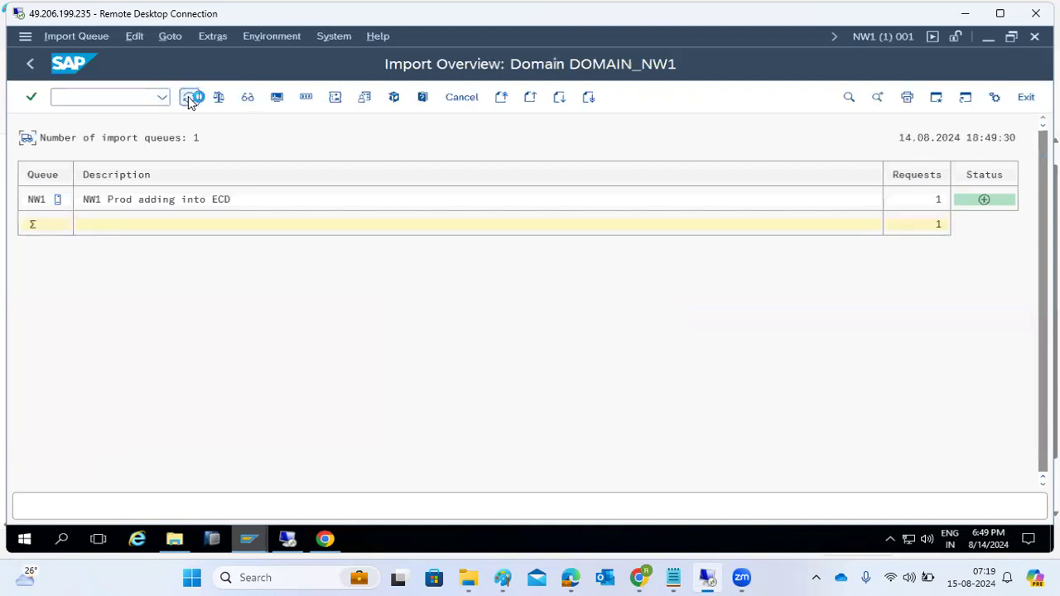
- Open the import queue of system NW1 and refresh it to check its transport requests
{"action": "double_click", "coordinate": [36, 207]}
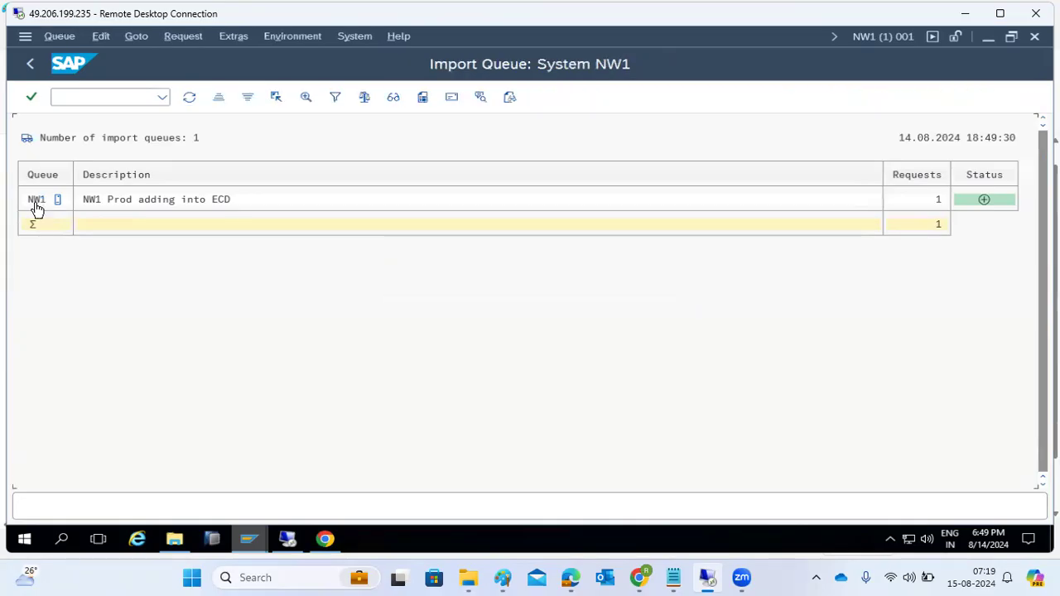
{"action": "double_click", "coordinate": [36, 208]}
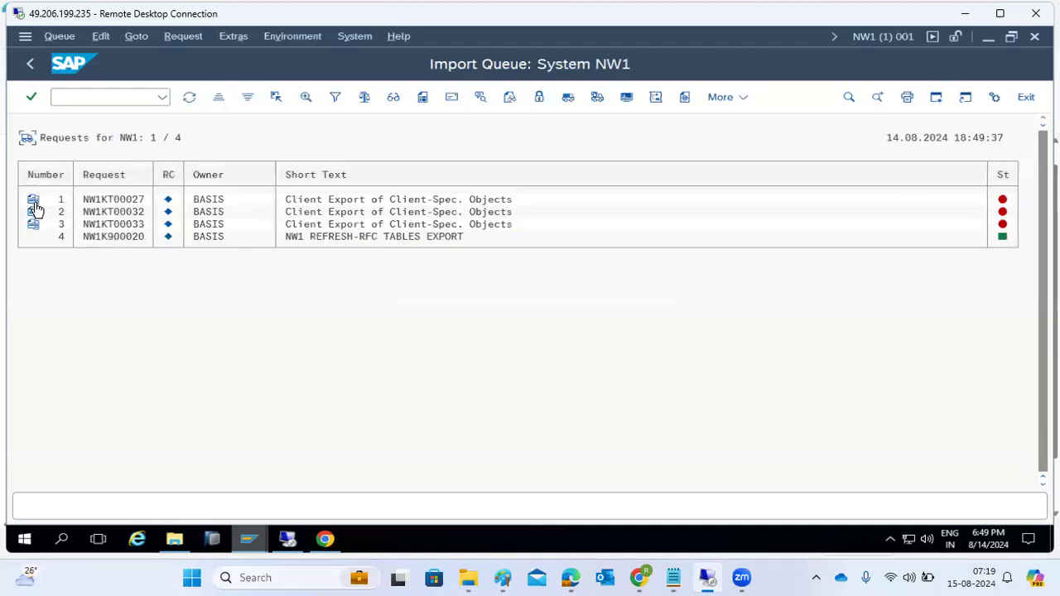
{"action": "left_click", "coordinate": [190, 97]}
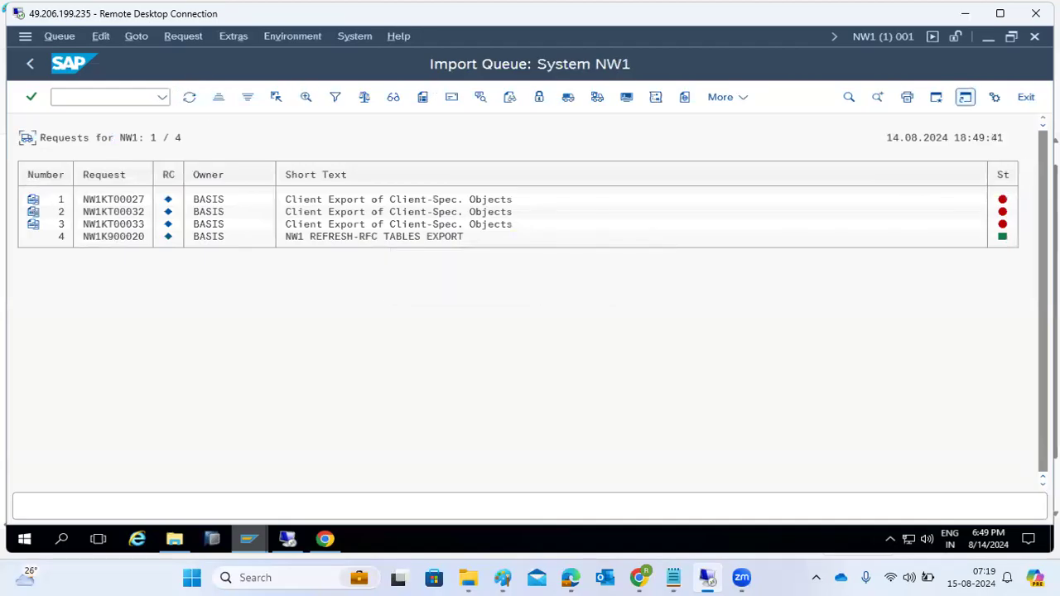
- Leave the import queue and Transport Management System and end the SAP GUI session with /nex
{"action": "left_click", "coordinate": [1026, 97]}
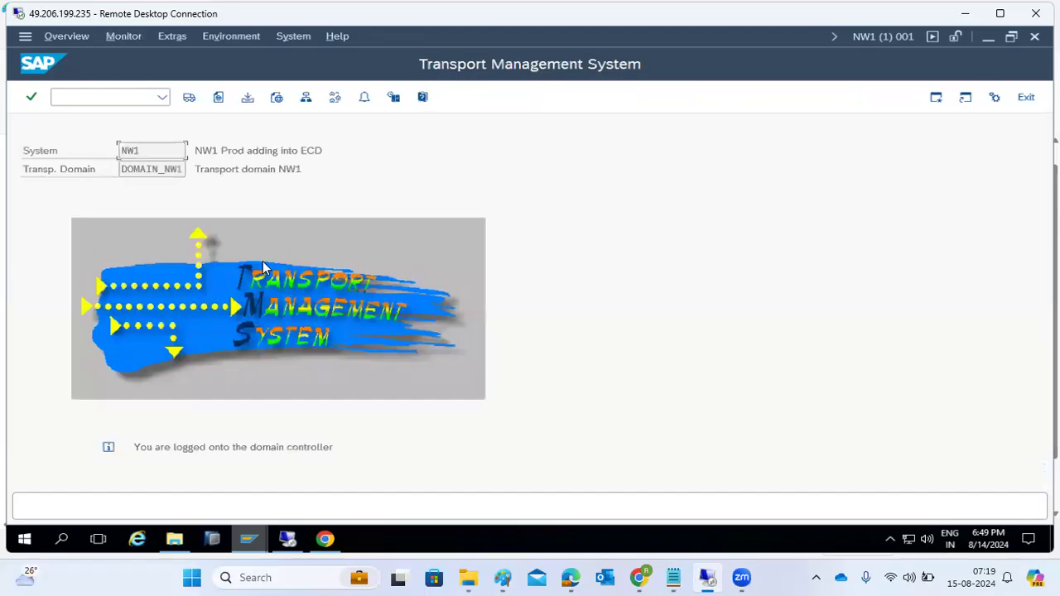
{"action": "left_click", "coordinate": [1026, 99]}
{"action": "type", "text": "/nex"}
{"action": "key", "text": "Return"}
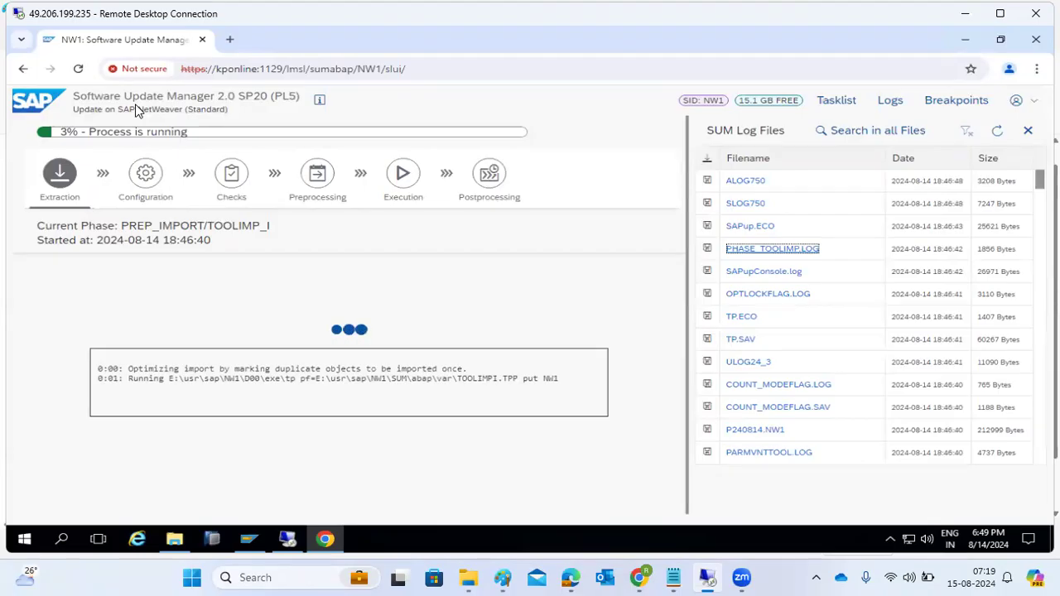
- Refresh the SUM log file list and examine the exit code, modified bytes and imported entries in SAPI700EWU.NW1
{"action": "left_click", "coordinate": [998, 133]}
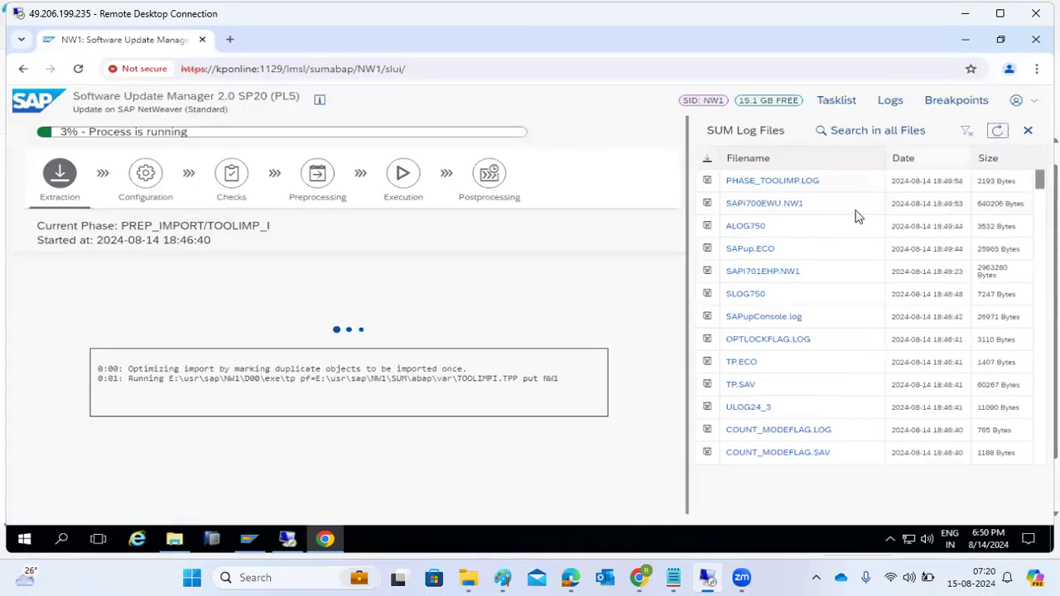
{"action": "left_click", "coordinate": [775, 206]}
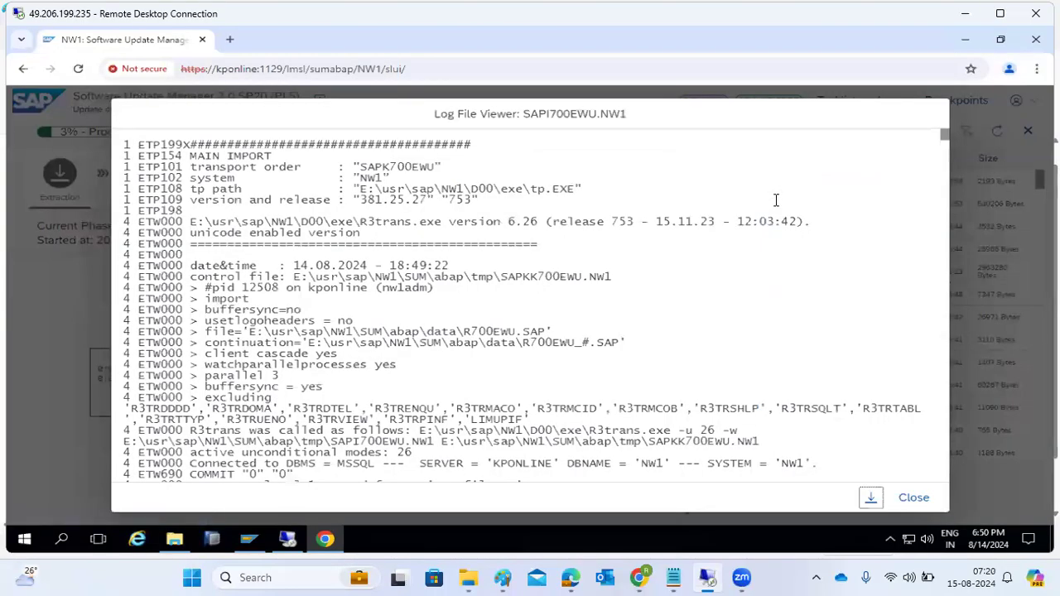
{"action": "left_click_drag", "start_coordinate": [947, 143], "coordinate": [933, 507]}
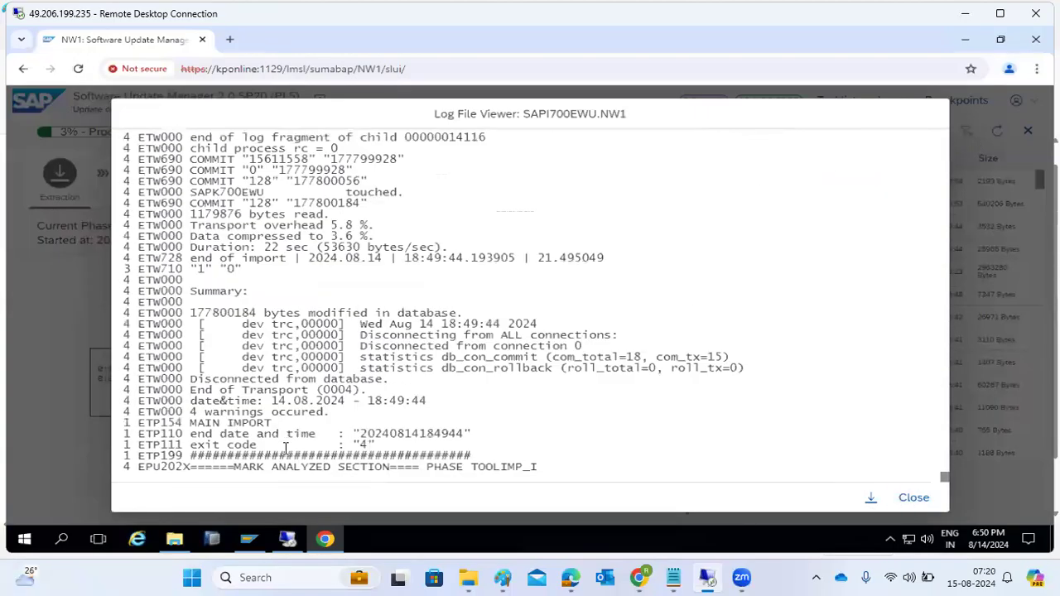
{"action": "left_click_drag", "start_coordinate": [240, 444], "coordinate": [384, 446]}
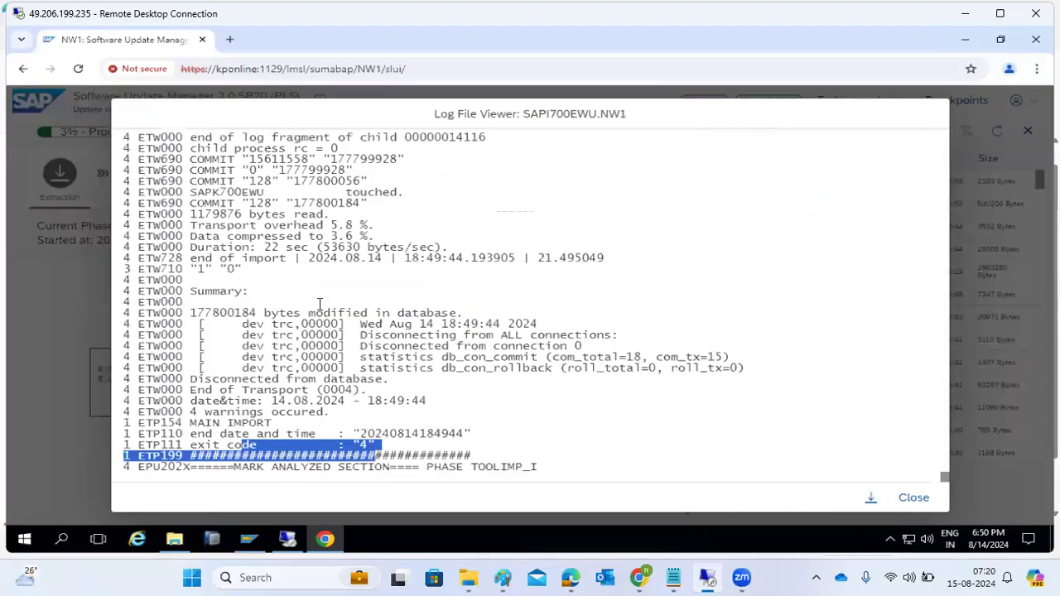
{"action": "double_click", "coordinate": [219, 313]}
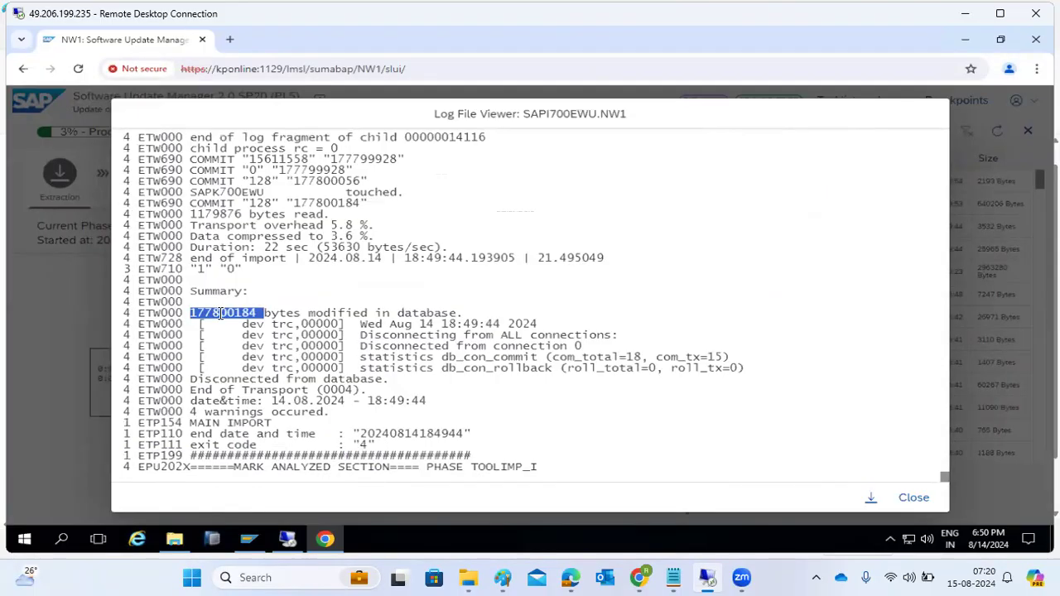
{"action": "left_click", "coordinate": [220, 313]}
{"action": "left_click_drag", "start_coordinate": [264, 312], "coordinate": [406, 311]}
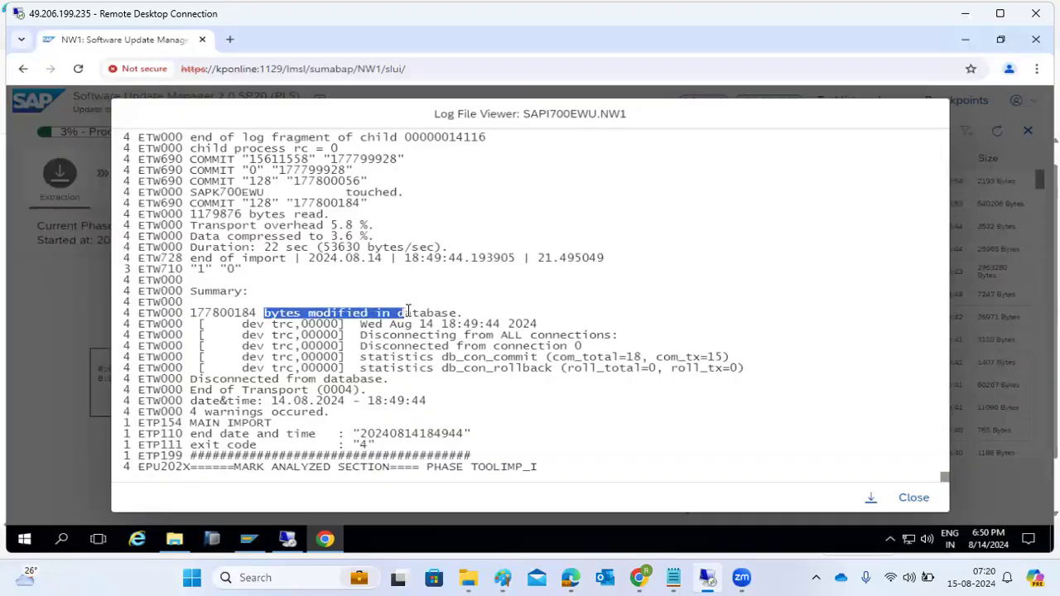
{"action": "scroll", "coordinate": [408, 310], "scroll_direction": "up", "scroll_amount": 3}
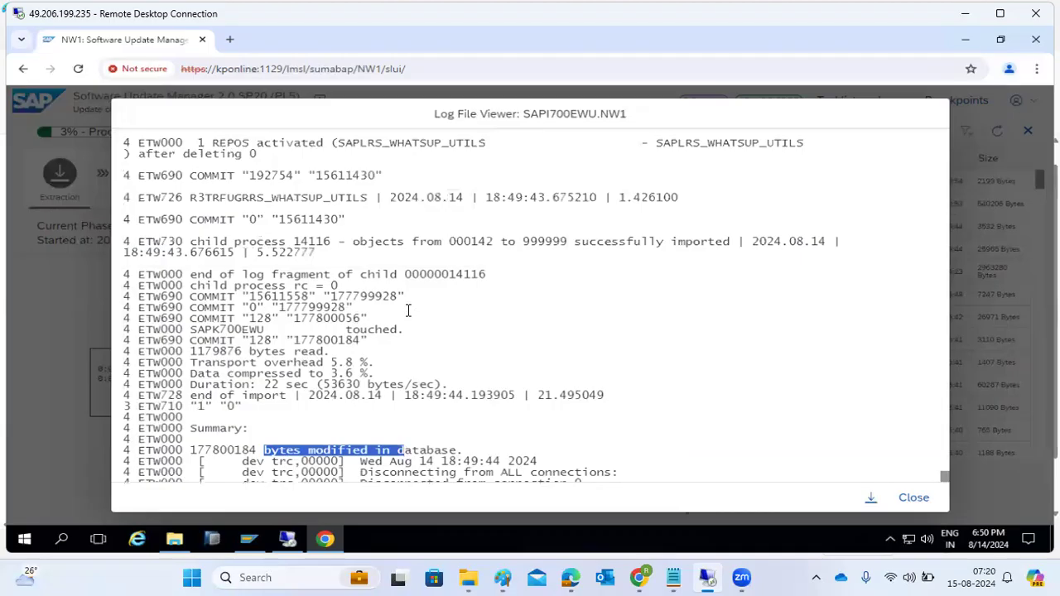
{"action": "scroll", "coordinate": [407, 311], "scroll_direction": "up", "scroll_amount": 6}
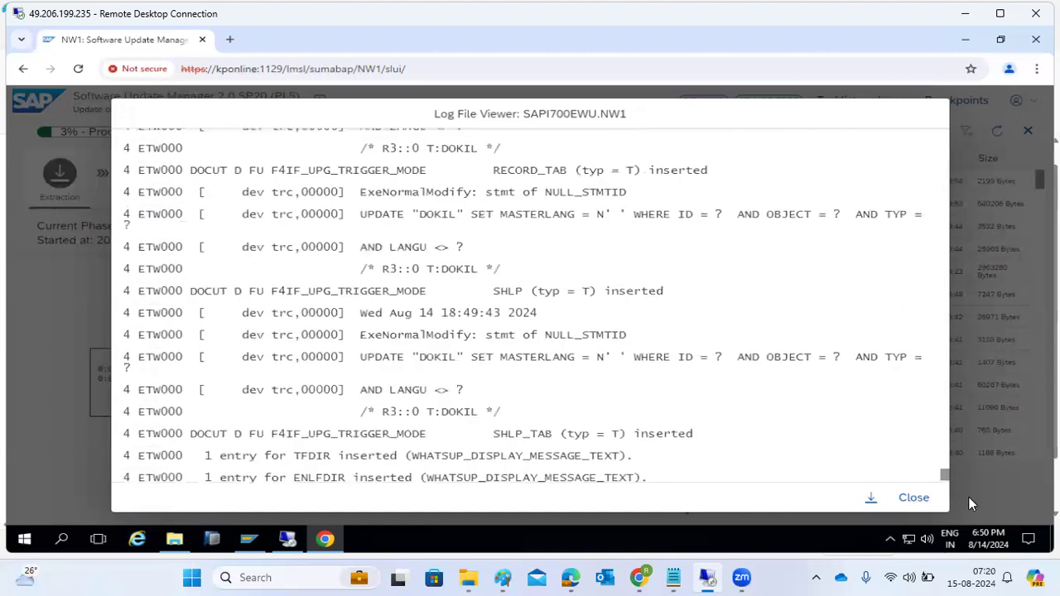
{"action": "left_click", "coordinate": [913, 497]}
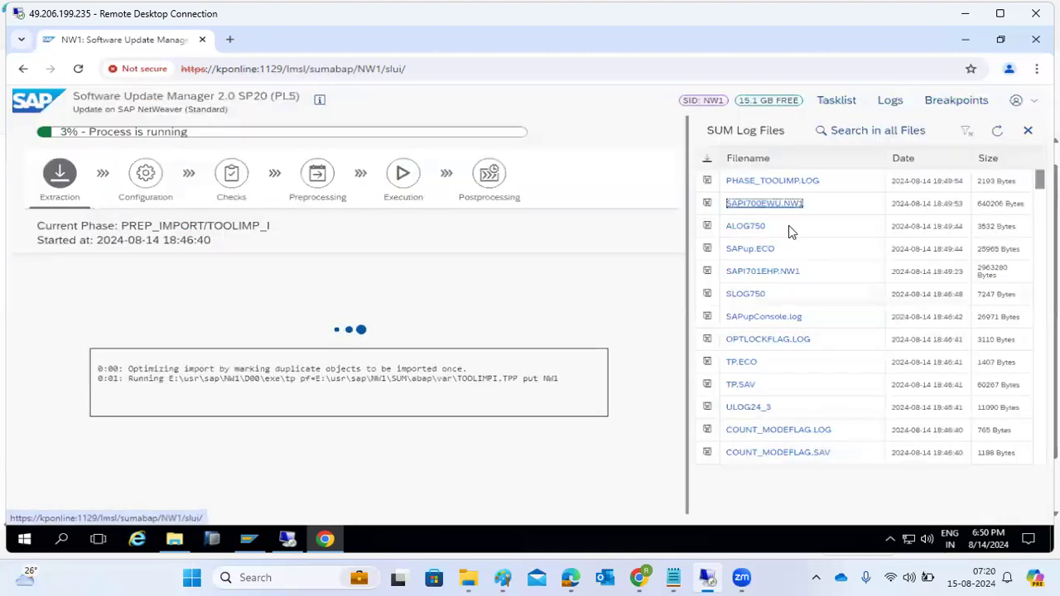
- Reload the SUM log file list repeatedly to check for newly written TOOLIMP logs
{"action": "left_click", "coordinate": [998, 131]}
{"action": "left_click", "coordinate": [998, 131]}
{"action": "left_click", "coordinate": [998, 132]}
{"action": "left_click", "coordinate": [998, 132]}
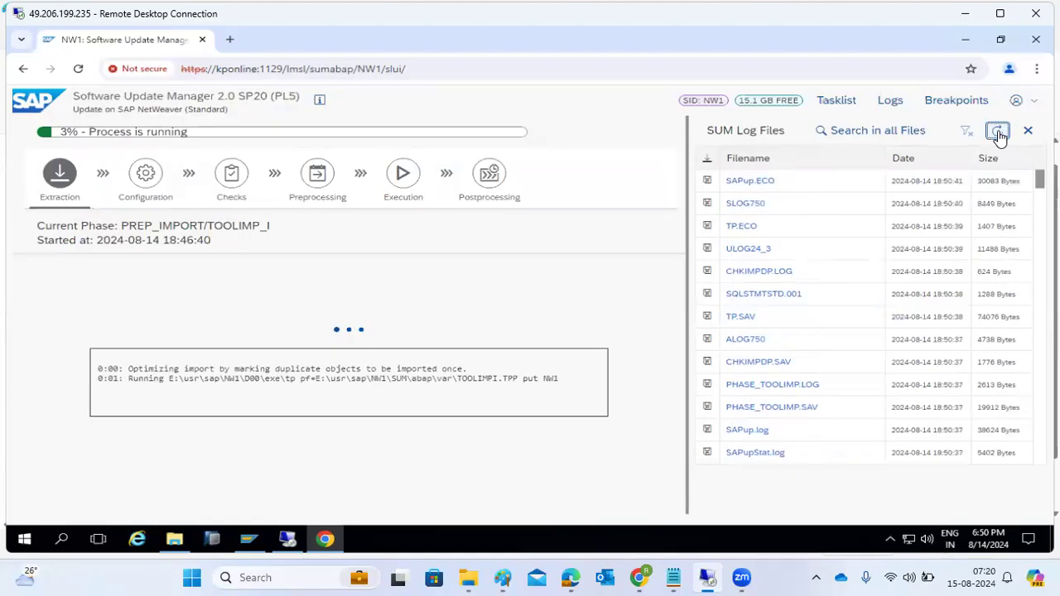
- Refresh the SUM log file list during TOOLIMP_M and examine the exit code in SAPR701EHP.NW1
{"action": "left_click", "coordinate": [998, 131]}
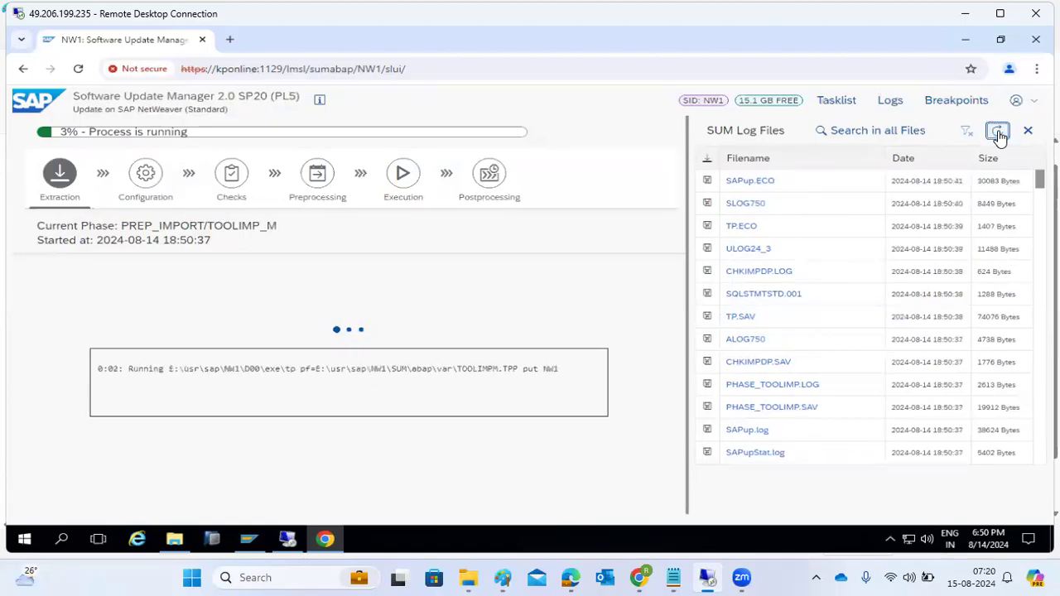
{"action": "triple_click", "coordinate": [269, 225]}
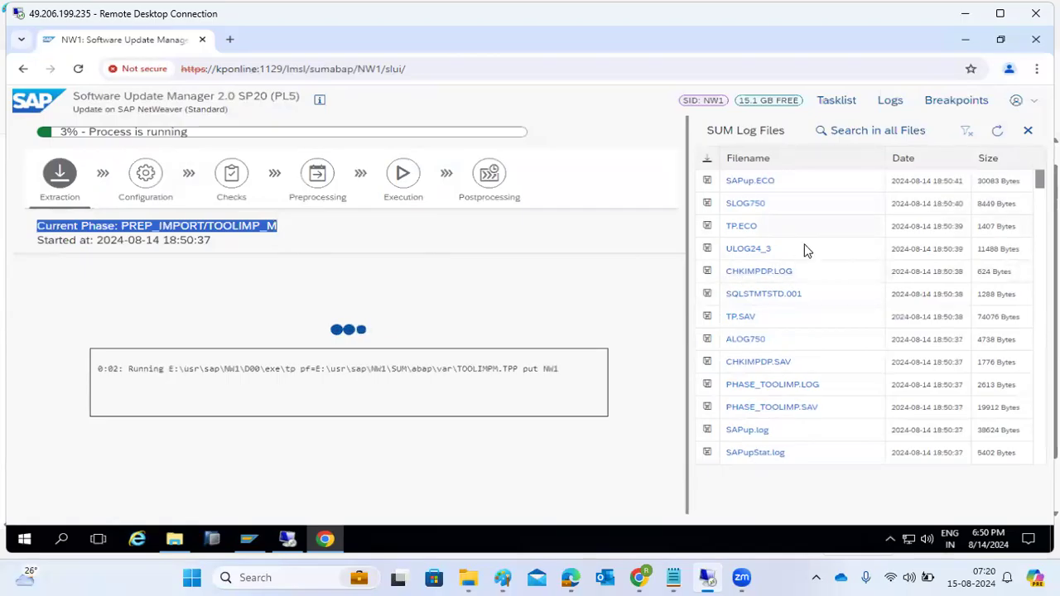
{"action": "left_click", "coordinate": [1000, 134]}
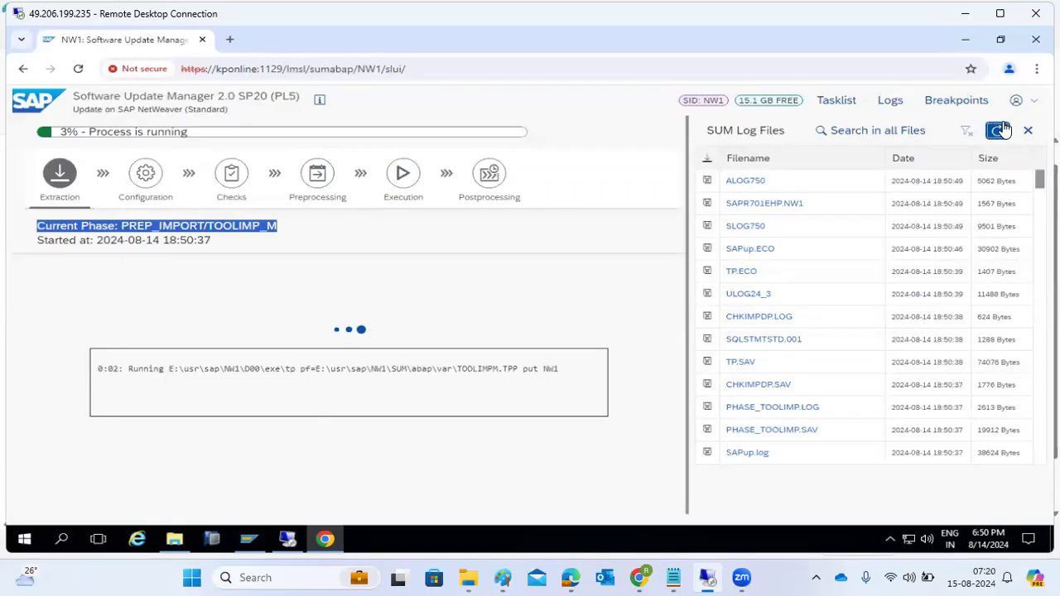
{"action": "left_click", "coordinate": [783, 204]}
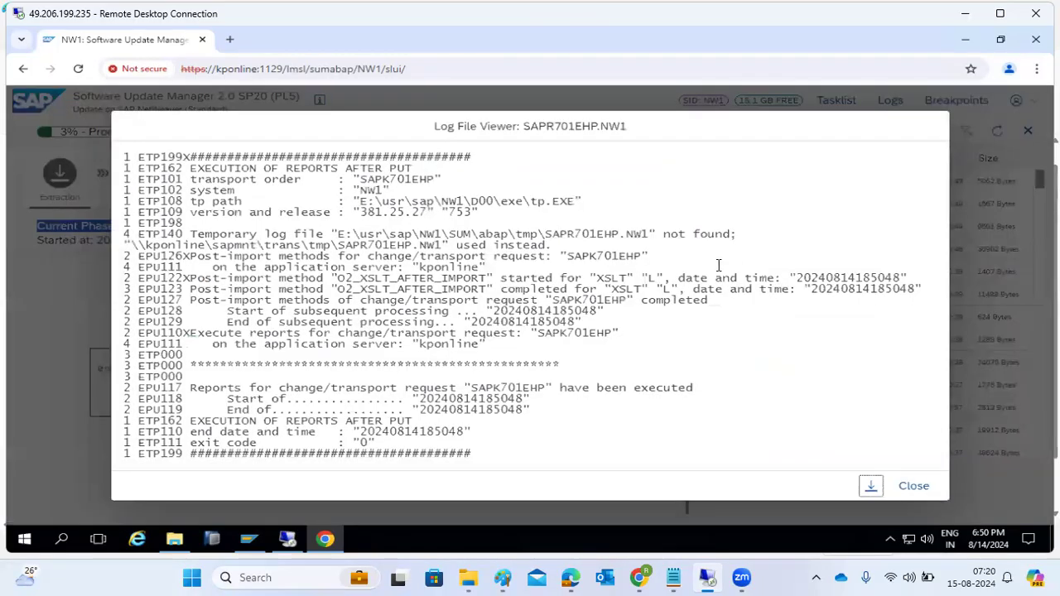
{"action": "left_click_drag", "start_coordinate": [272, 448], "coordinate": [388, 445]}
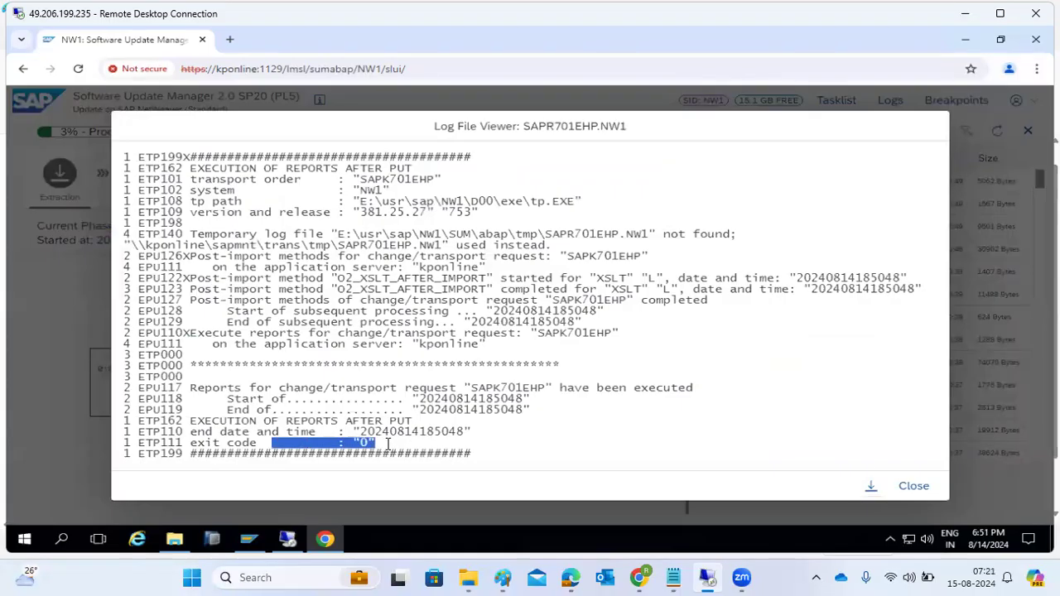
{"action": "left_click", "coordinate": [911, 487]}
- Refresh the log file list and check the current PREP_CHECKNOTES1 phase and its start time
{"action": "left_click", "coordinate": [998, 137]}
{"action": "left_click", "coordinate": [998, 137]}
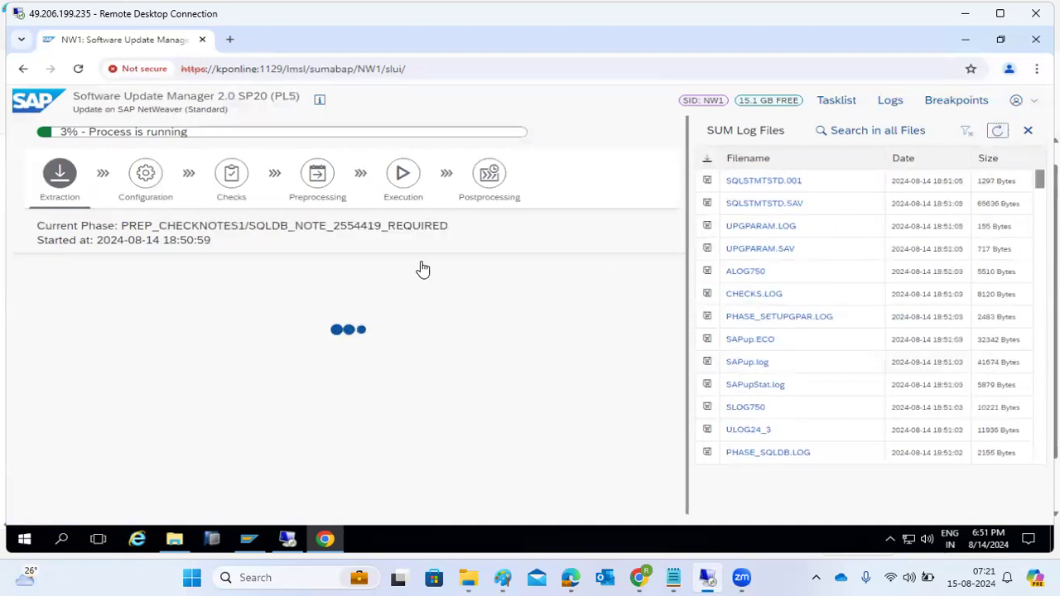
{"action": "left_click_drag", "start_coordinate": [273, 227], "coordinate": [442, 242]}
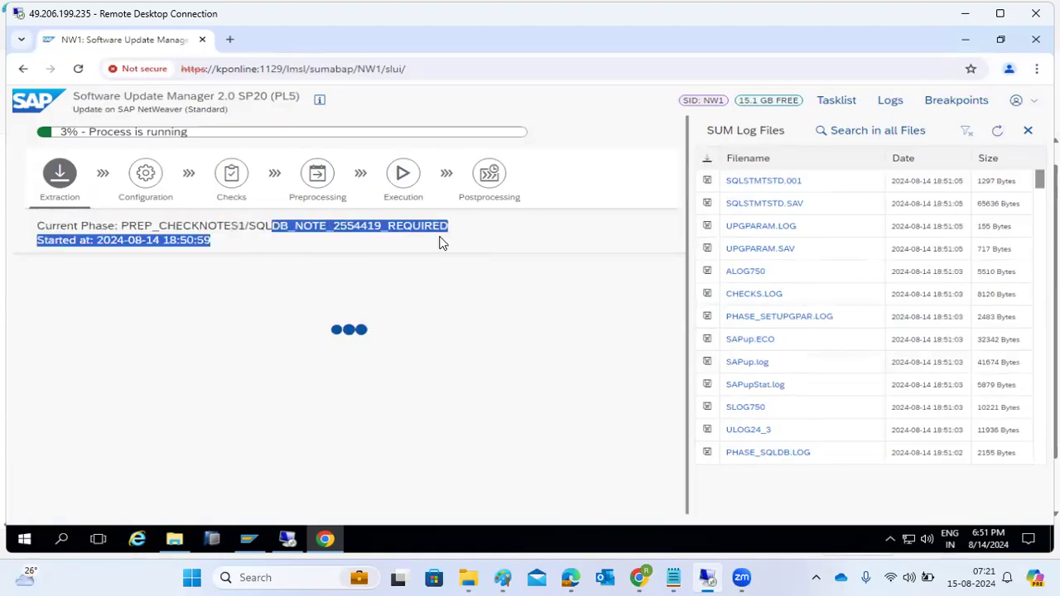
- Reload the log file list repeatedly to look for new logs of the PREP_PARSETUP/UVERS_CHK_IMP phase
{"action": "left_click", "coordinate": [999, 132]}
{"action": "left_click", "coordinate": [999, 131]}
{"action": "left_click", "coordinate": [999, 131]}
{"action": "left_click", "coordinate": [999, 132]}
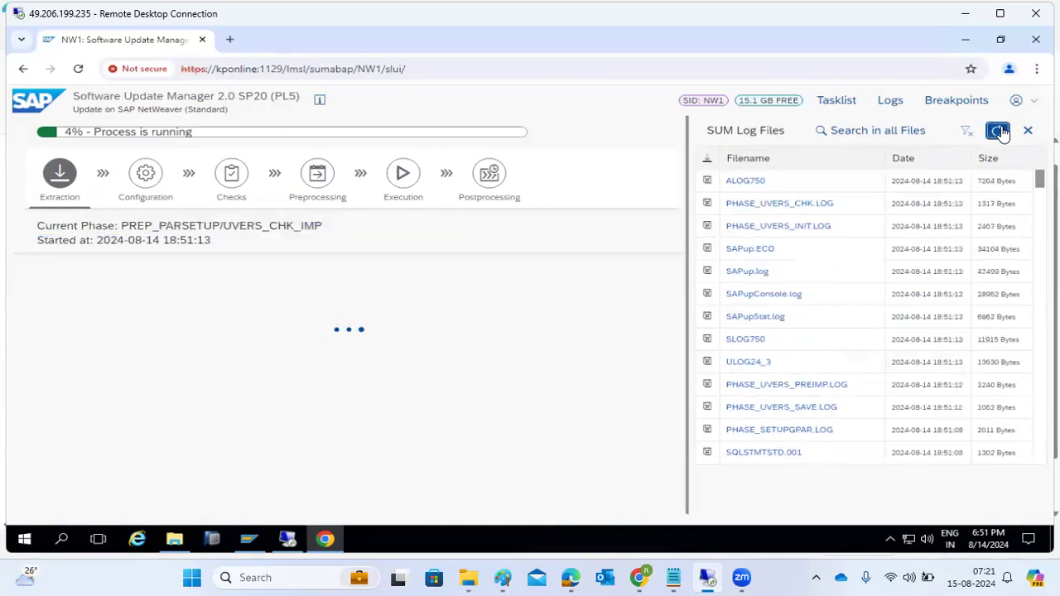
{"action": "left_click", "coordinate": [999, 131]}
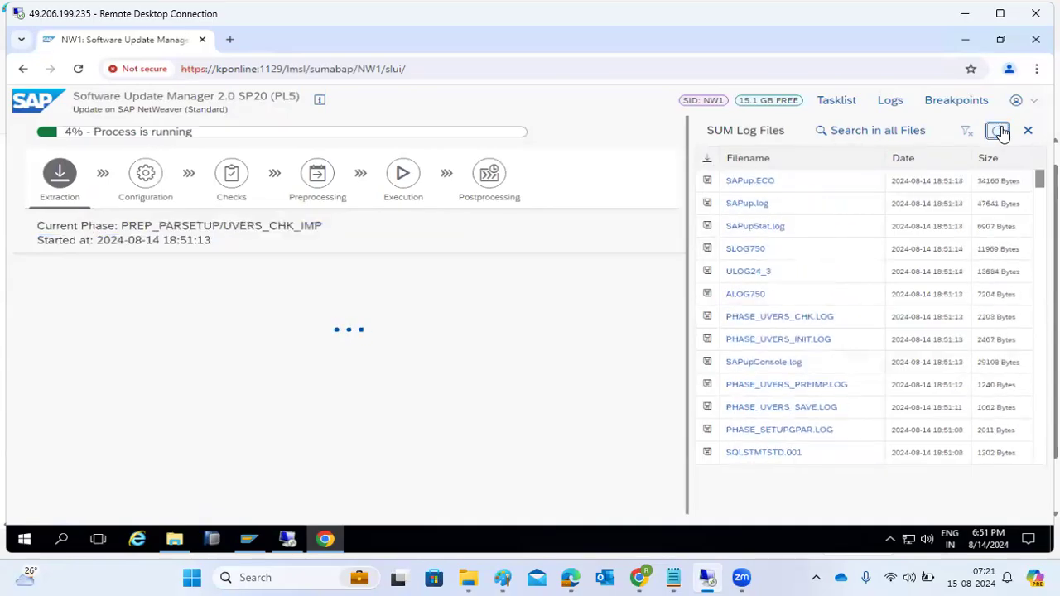
{"action": "left_click", "coordinate": [999, 131]}
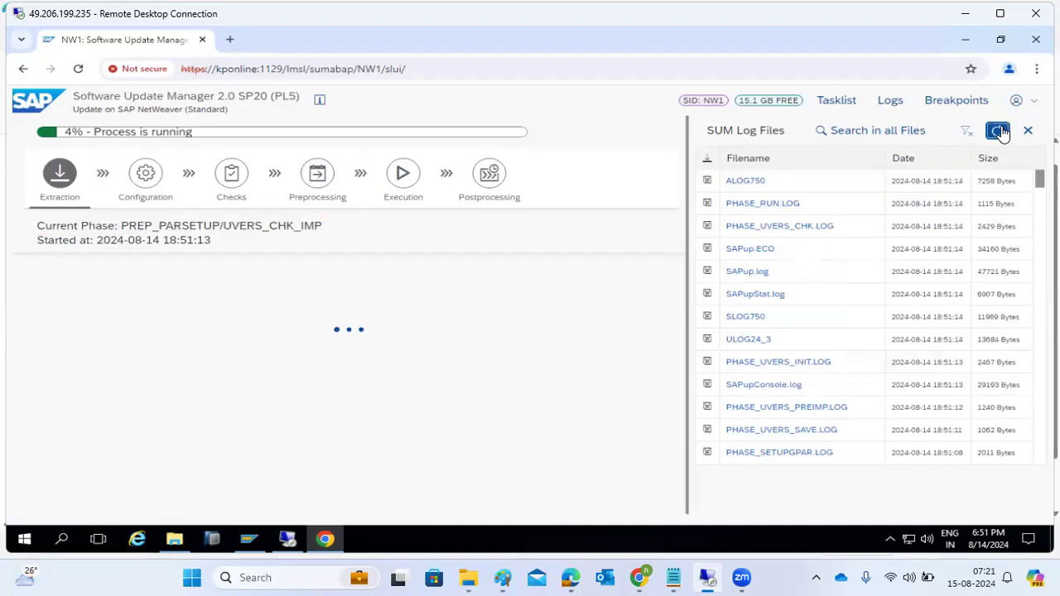
{"action": "left_click", "coordinate": [999, 132]}
{"action": "left_click", "coordinate": [999, 131]}
{"action": "left_click", "coordinate": [999, 131]}
{"action": "left_click", "coordinate": [999, 132]}
{"action": "left_click", "coordinate": [1001, 133]}
{"action": "left_click_drag", "start_coordinate": [221, 233], "coordinate": [312, 224]}
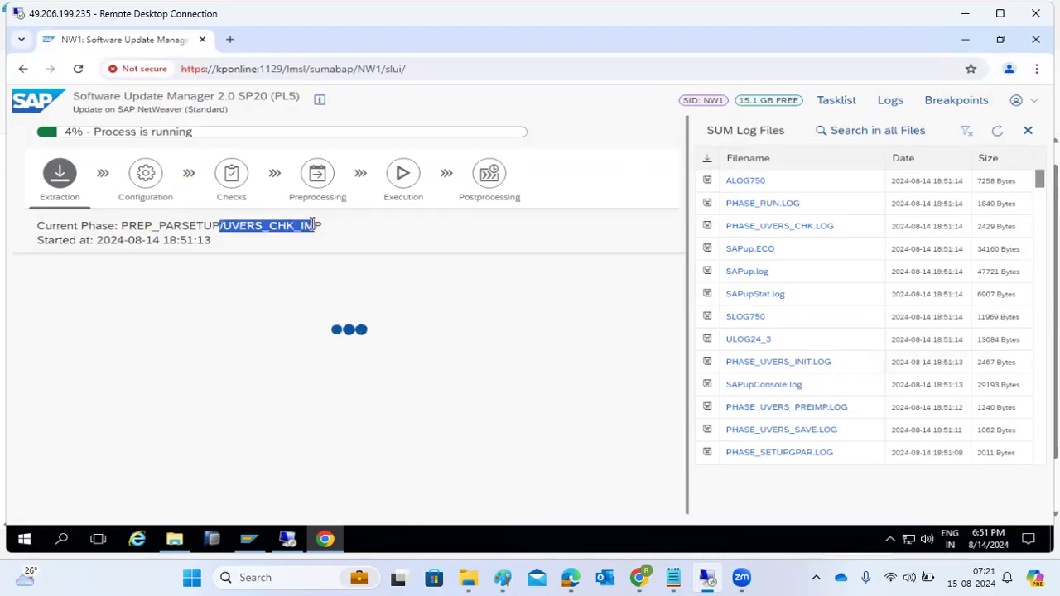
- Read PHASE_UVERS_CHK.LOG through to its end, close it and refresh the log file list
{"action": "left_click", "coordinate": [789, 226]}
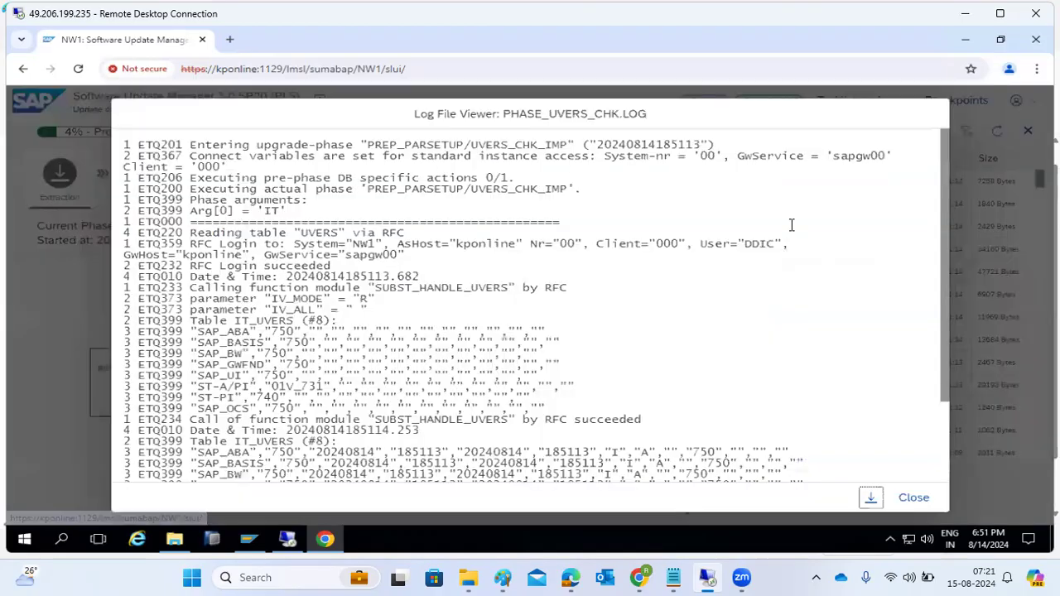
{"action": "left_click_drag", "start_coordinate": [942, 147], "coordinate": [939, 286]}
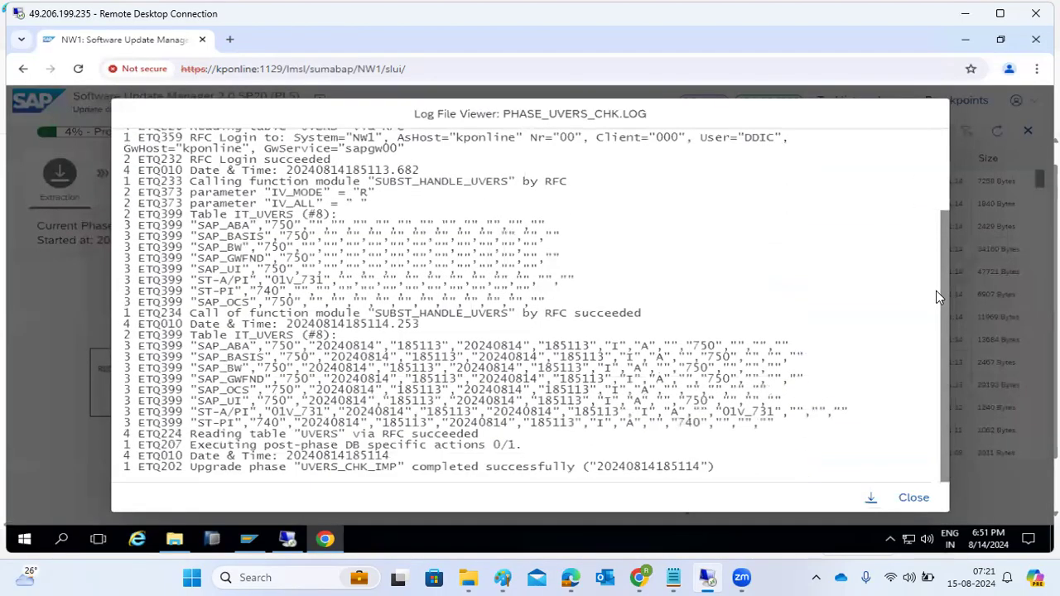
{"action": "left_click", "coordinate": [919, 497]}
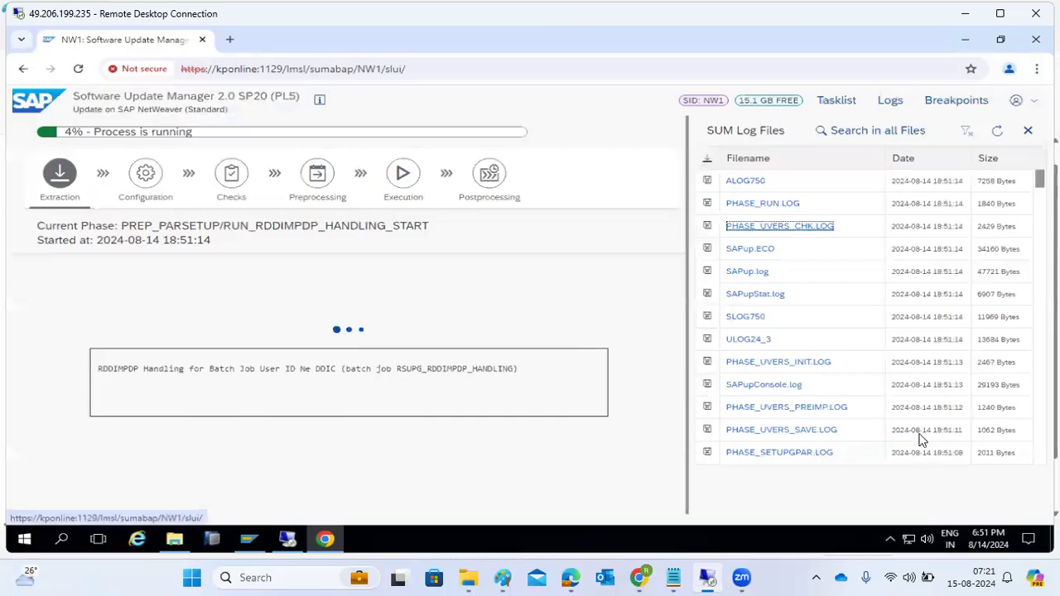
{"action": "left_click", "coordinate": [998, 132]}
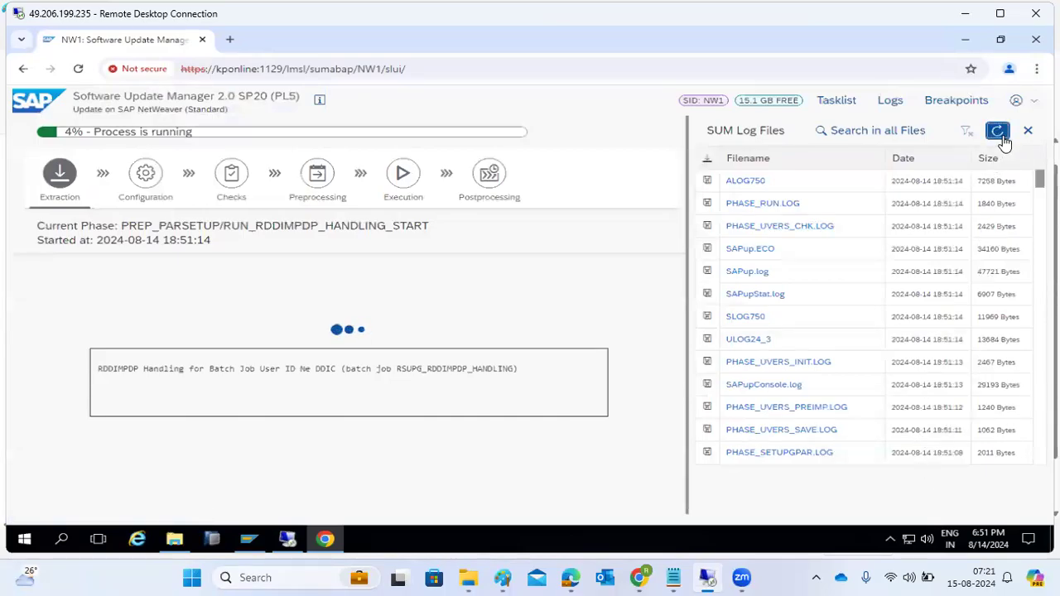
- Open the Extraction tasklist and look through the phases that follow RUN_RDDIMPDP_HANDLING_START
{"action": "left_click", "coordinate": [844, 102]}
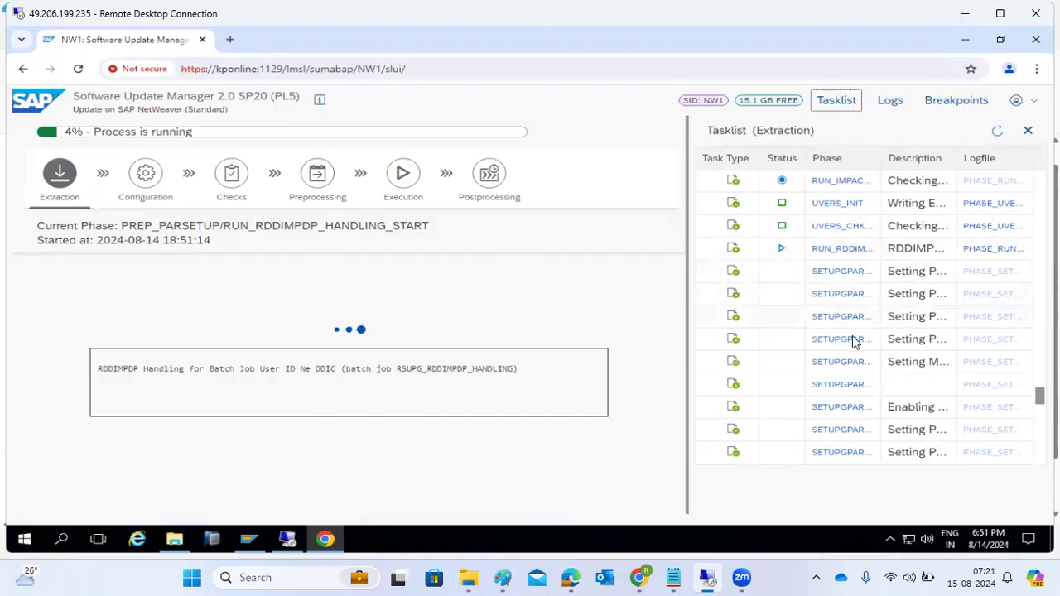
{"action": "scroll", "coordinate": [821, 410], "scroll_direction": "down", "scroll_amount": 3}
{"action": "scroll", "coordinate": [823, 419], "scroll_direction": "down", "scroll_amount": 5}
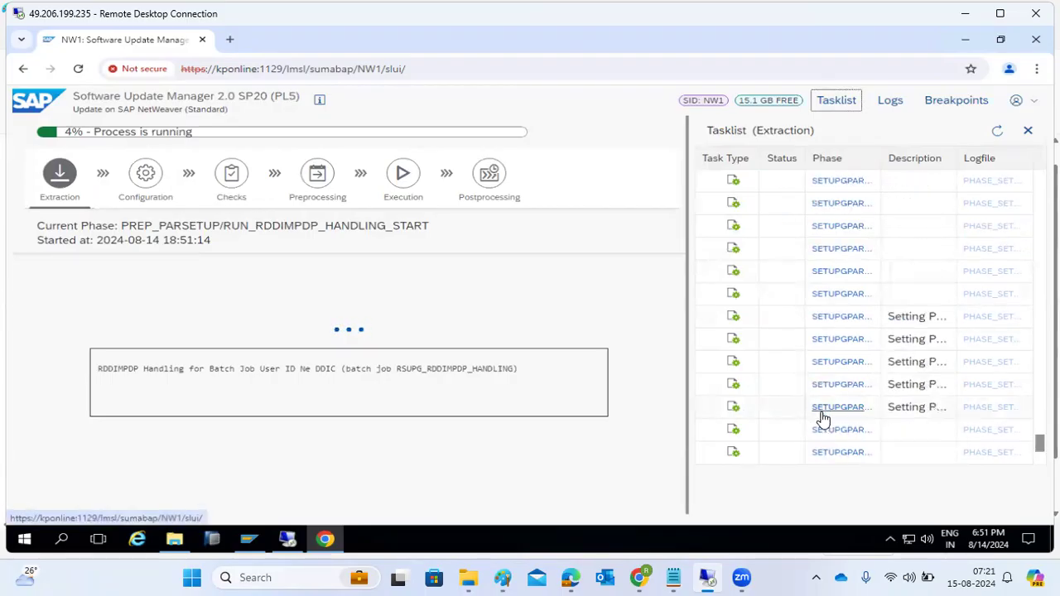
{"action": "scroll", "coordinate": [823, 420], "scroll_direction": "down", "scroll_amount": 3}
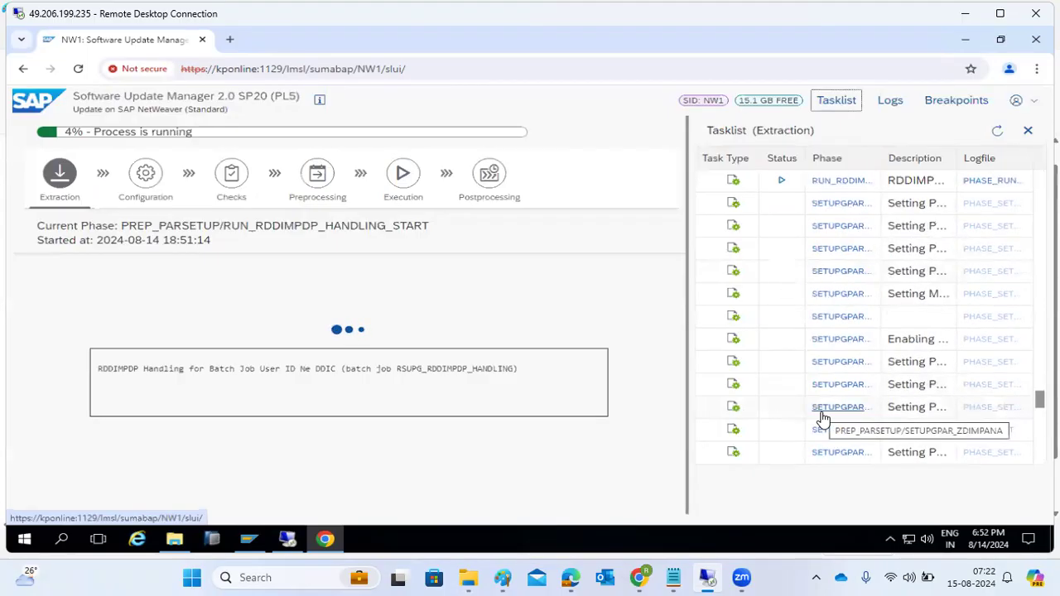
- Refresh the Extraction tasklist repeatedly to monitor RUN_RDDIMPDP_HANDLING_START and read its batch job message
{"action": "left_click", "coordinate": [997, 130]}
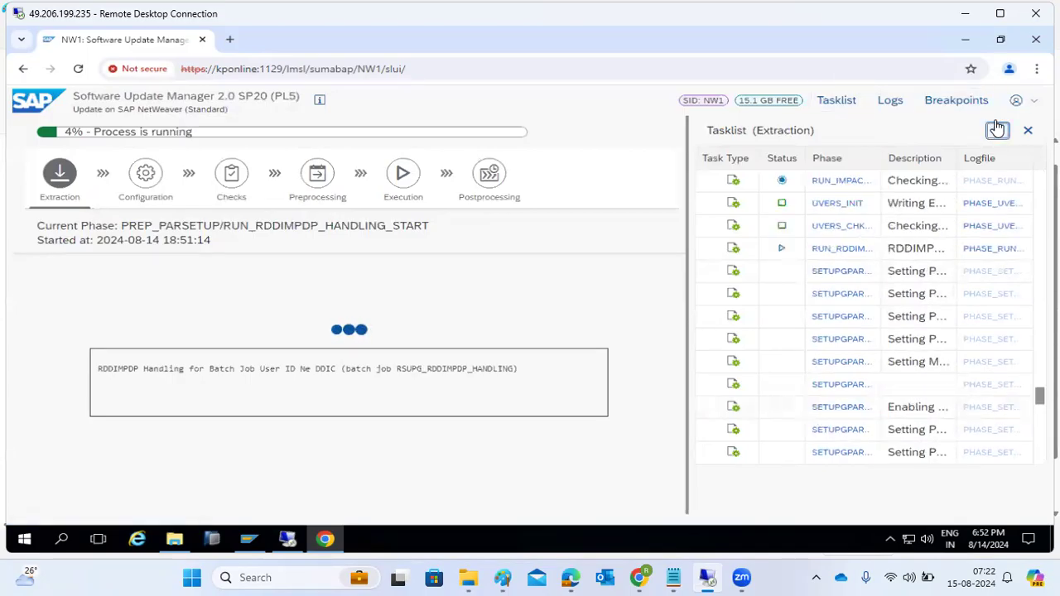
{"action": "left_click", "coordinate": [997, 129]}
{"action": "left_click", "coordinate": [997, 129]}
{"action": "left_click", "coordinate": [997, 130]}
{"action": "left_click", "coordinate": [997, 130]}
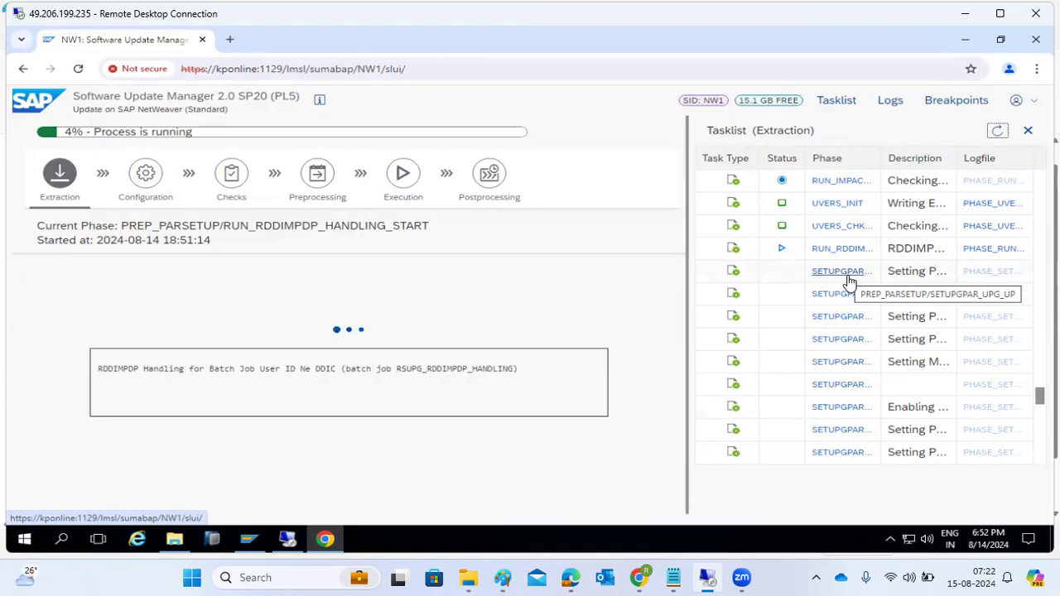
{"action": "left_click", "coordinate": [998, 130]}
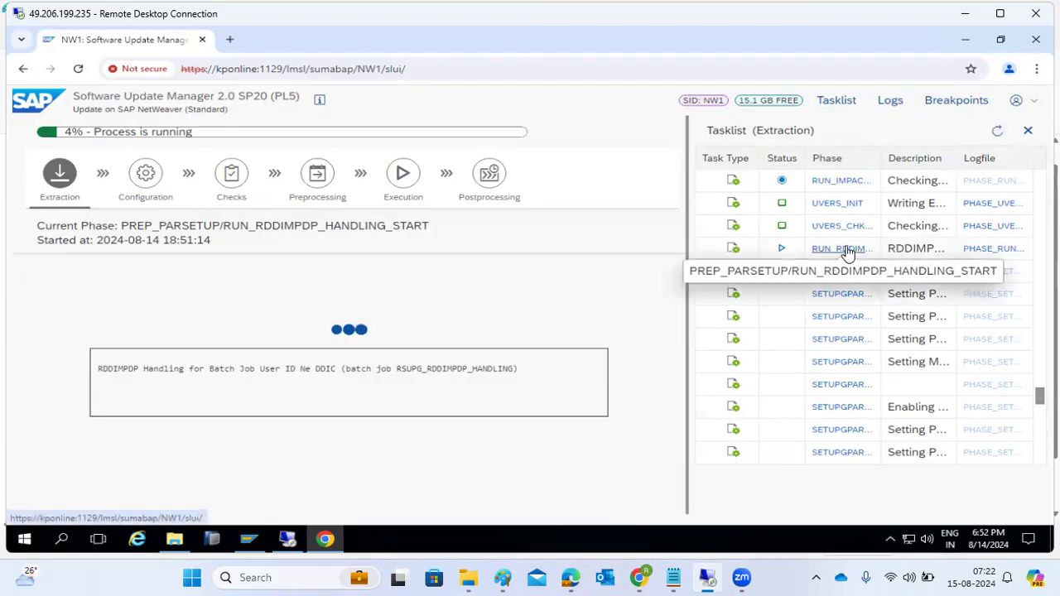
{"action": "left_click", "coordinate": [994, 130]}
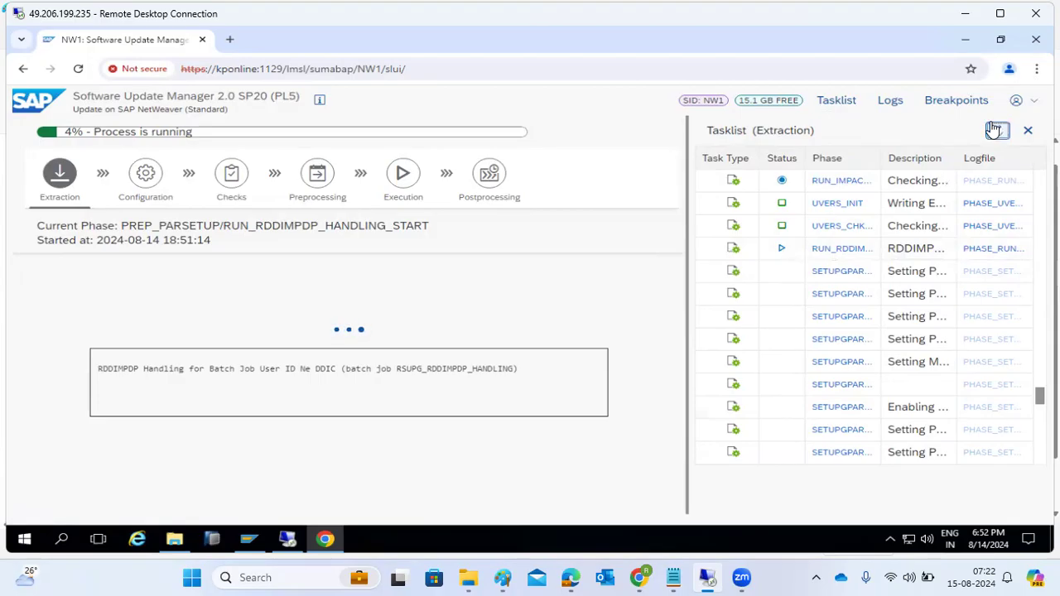
{"action": "left_click", "coordinate": [994, 130]}
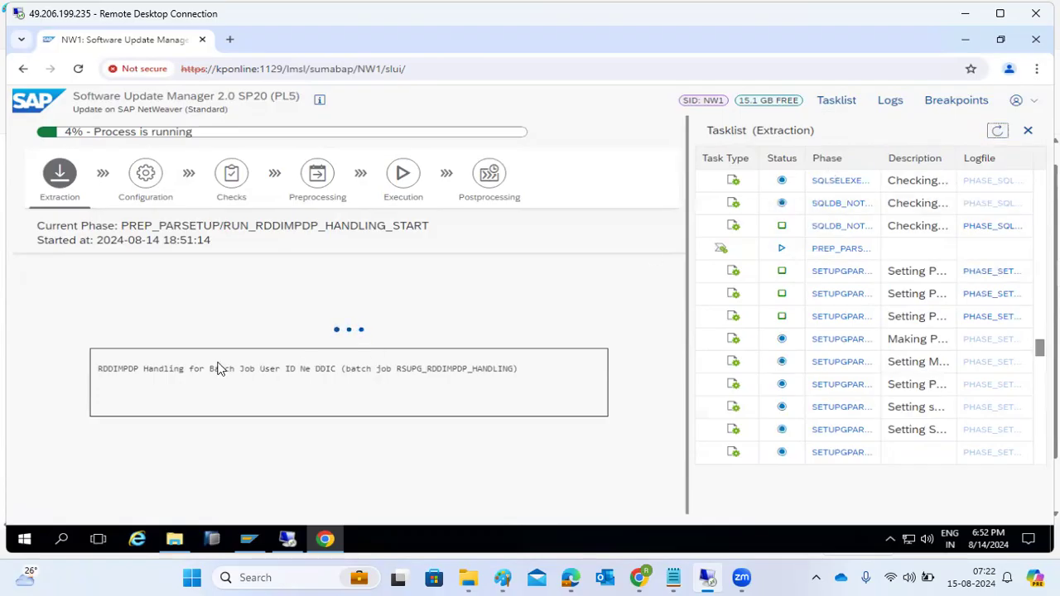
{"action": "left_click_drag", "start_coordinate": [143, 367], "coordinate": [534, 377]}
- Review the Extraction roadmap status in SUM, expanding and collapsing the Content of Download Directory message
{"action": "left_click", "coordinate": [249, 539]}
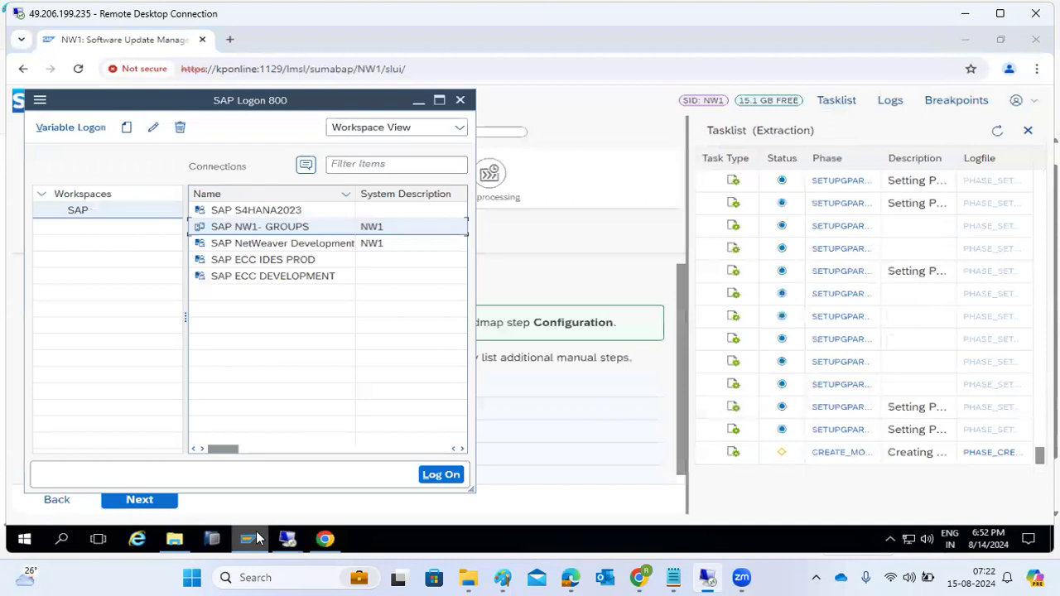
{"action": "left_click", "coordinate": [623, 162]}
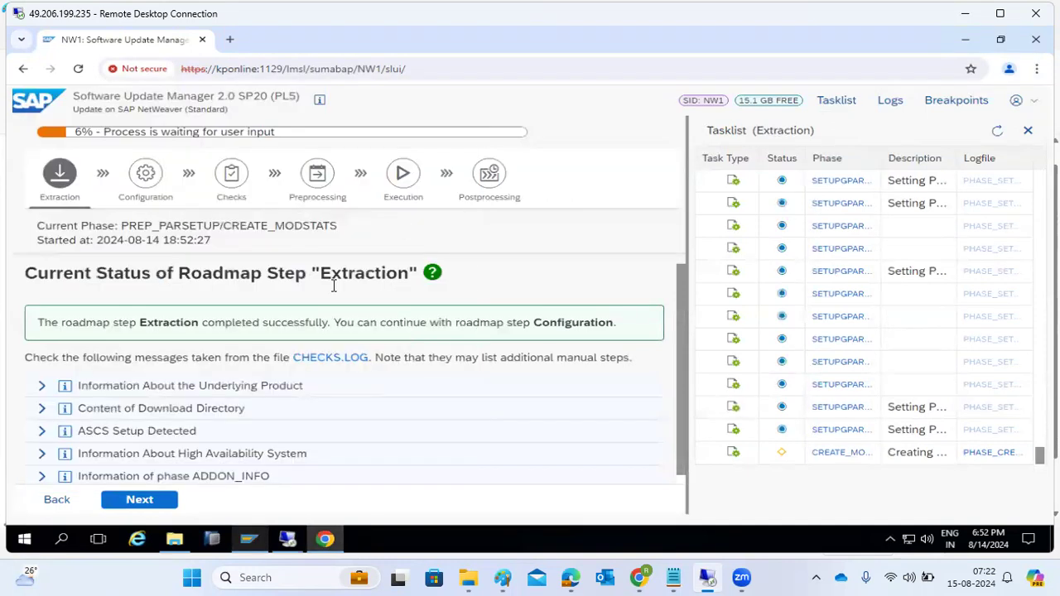
{"action": "left_click_drag", "start_coordinate": [330, 273], "coordinate": [365, 274]}
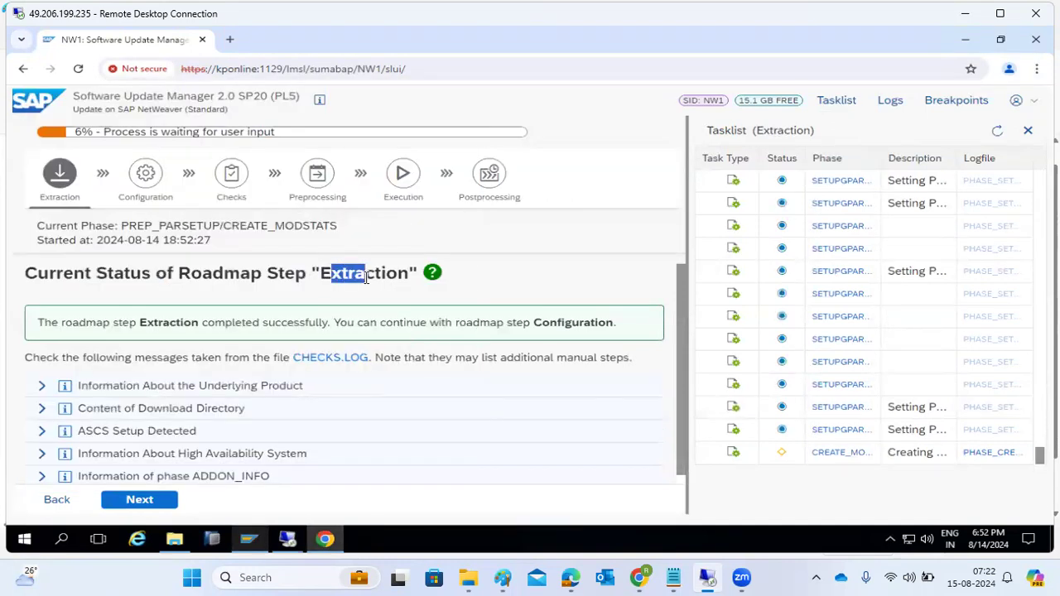
{"action": "scroll", "coordinate": [135, 348], "scroll_direction": "down", "scroll_amount": 1}
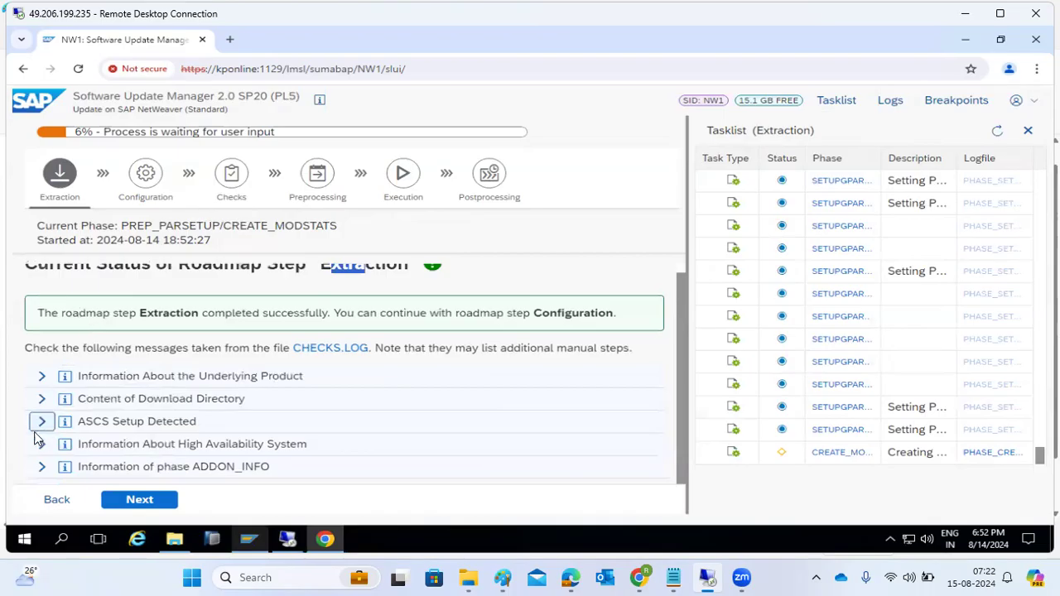
{"action": "left_click", "coordinate": [38, 399]}
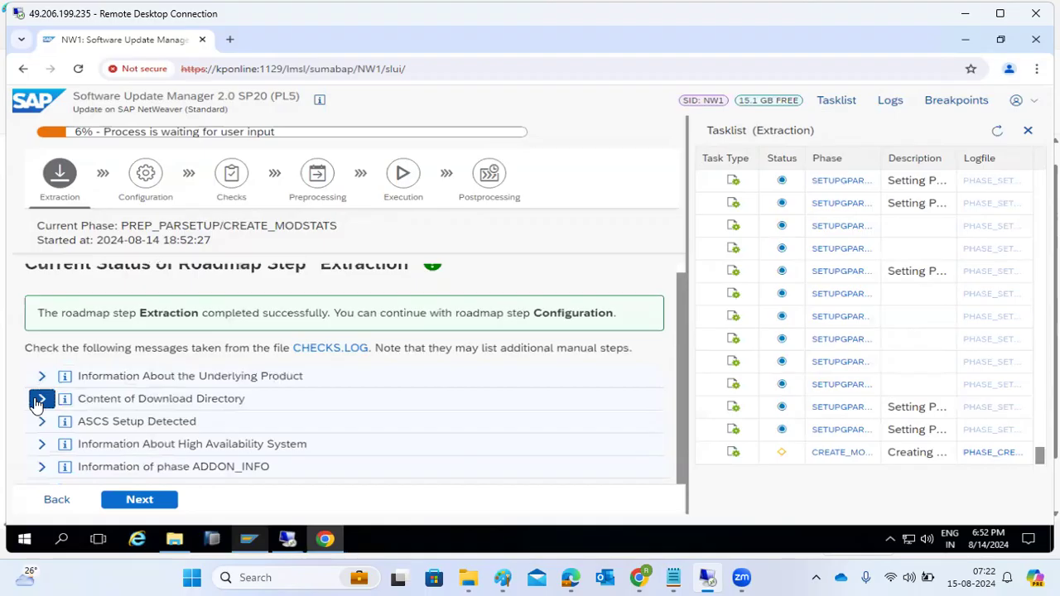
{"action": "scroll", "coordinate": [83, 419], "scroll_direction": "down", "scroll_amount": 2}
{"action": "scroll", "coordinate": [83, 419], "scroll_direction": "up", "scroll_amount": 1}
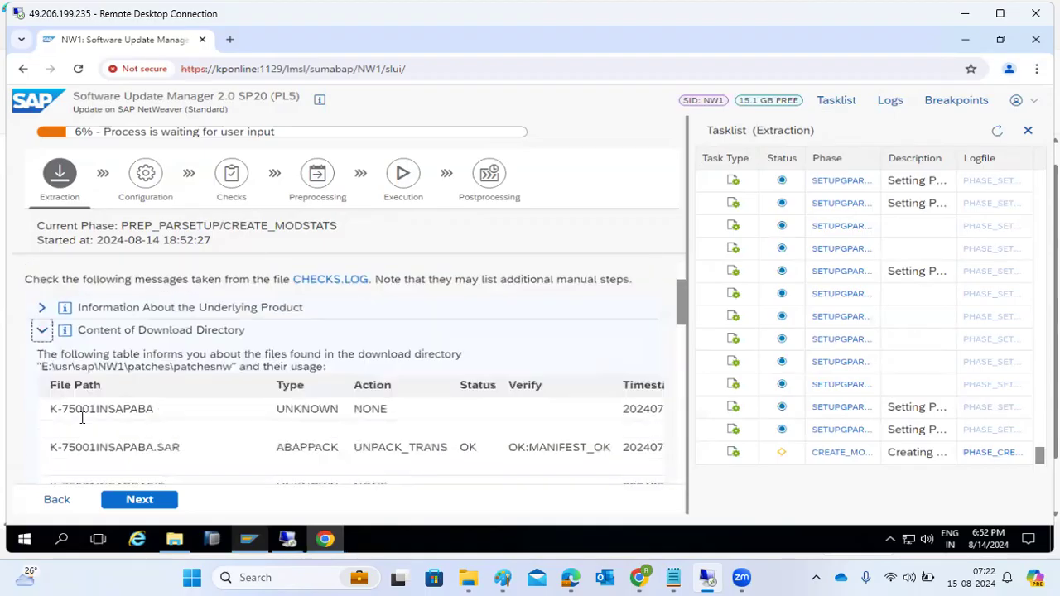
{"action": "left_click", "coordinate": [41, 331]}
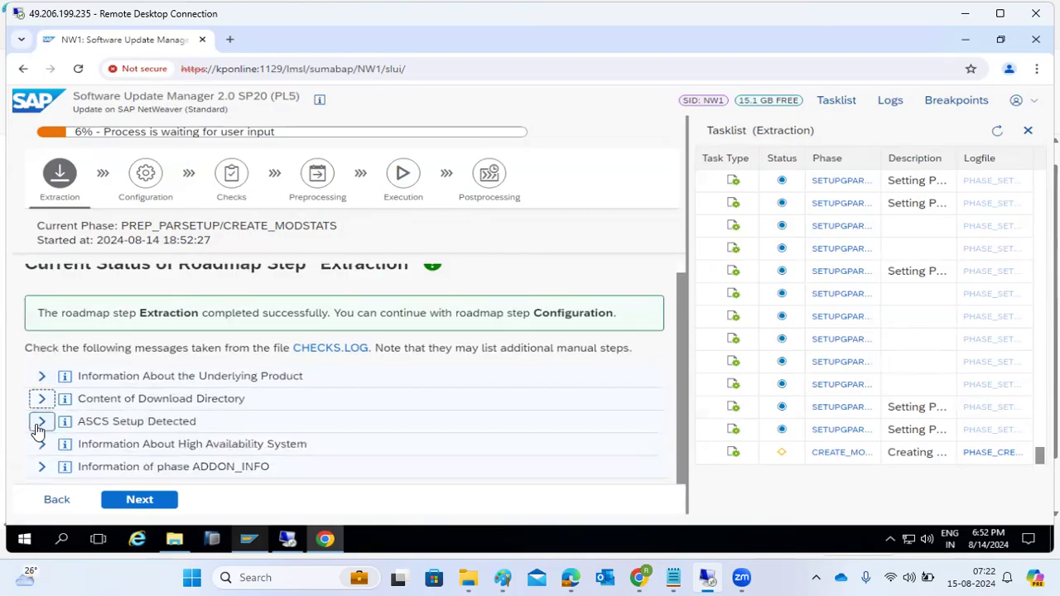
- Proceed to the Configuration roadmap step and submit its required parameters with database archive mode not disabled
{"action": "left_click", "coordinate": [134, 501]}
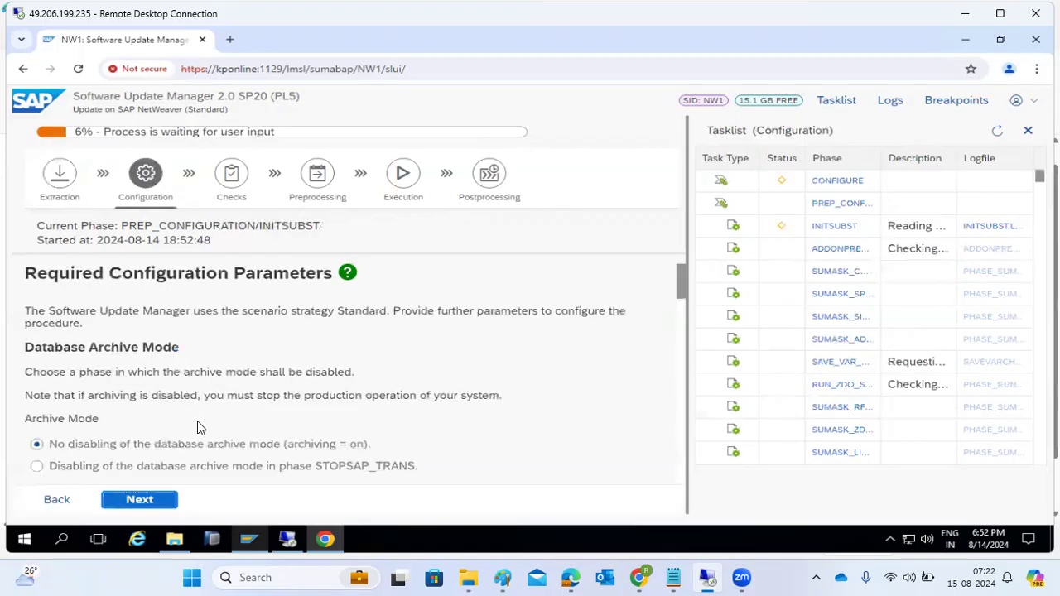
{"action": "left_click_drag", "start_coordinate": [64, 346], "coordinate": [116, 346]}
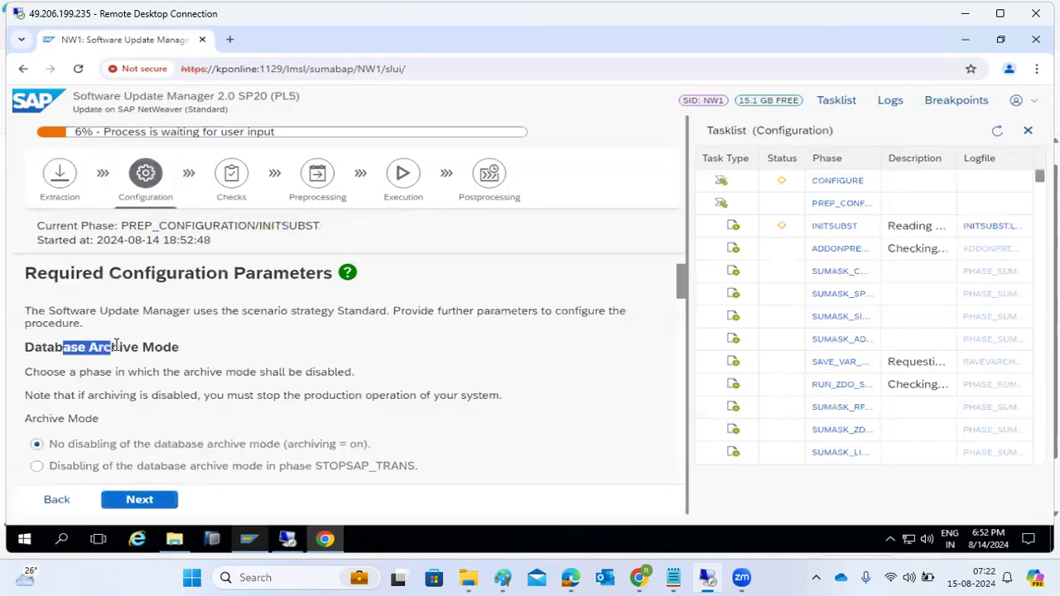
{"action": "left_click", "coordinate": [116, 500]}
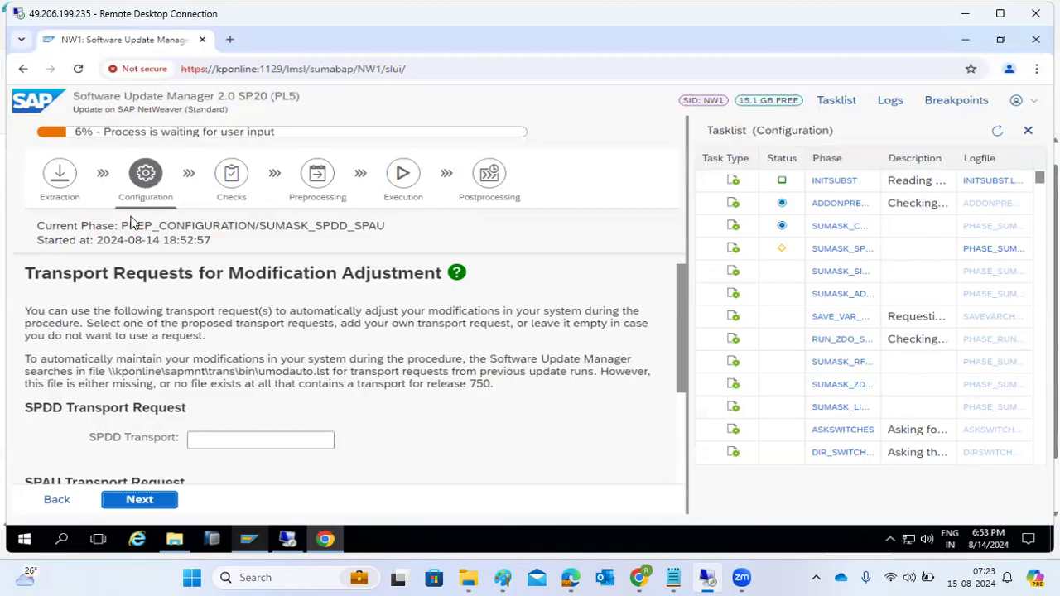
- Leave the SPDD and SPAU transport request fields empty and continue to the next configuration phase
{"action": "scroll", "coordinate": [135, 287], "scroll_direction": "down", "scroll_amount": 2}
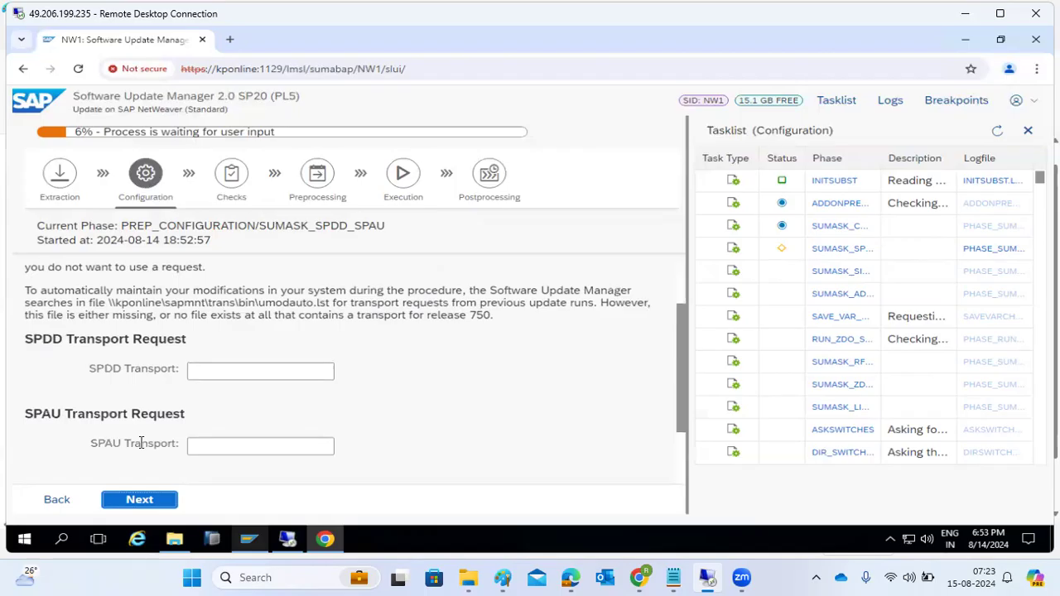
{"action": "double_click", "coordinate": [145, 369]}
{"action": "left_click", "coordinate": [142, 440]}
{"action": "left_click", "coordinate": [131, 501]}
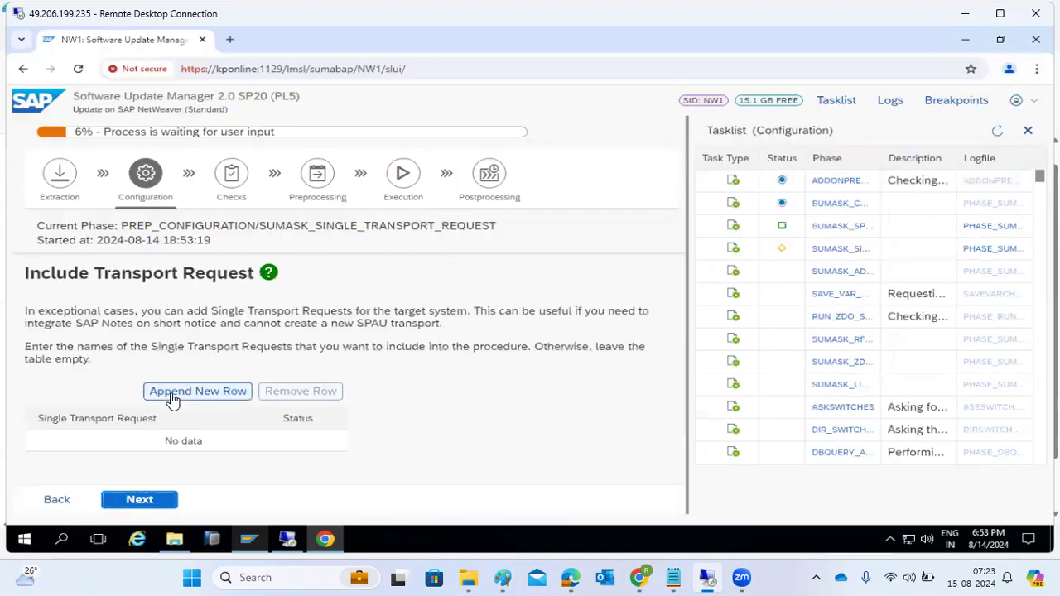
- Continue past the Include Transport Request phase with the table empty, refreshing the Configuration tasklist to monitor the running phases
{"action": "left_click", "coordinate": [142, 501]}
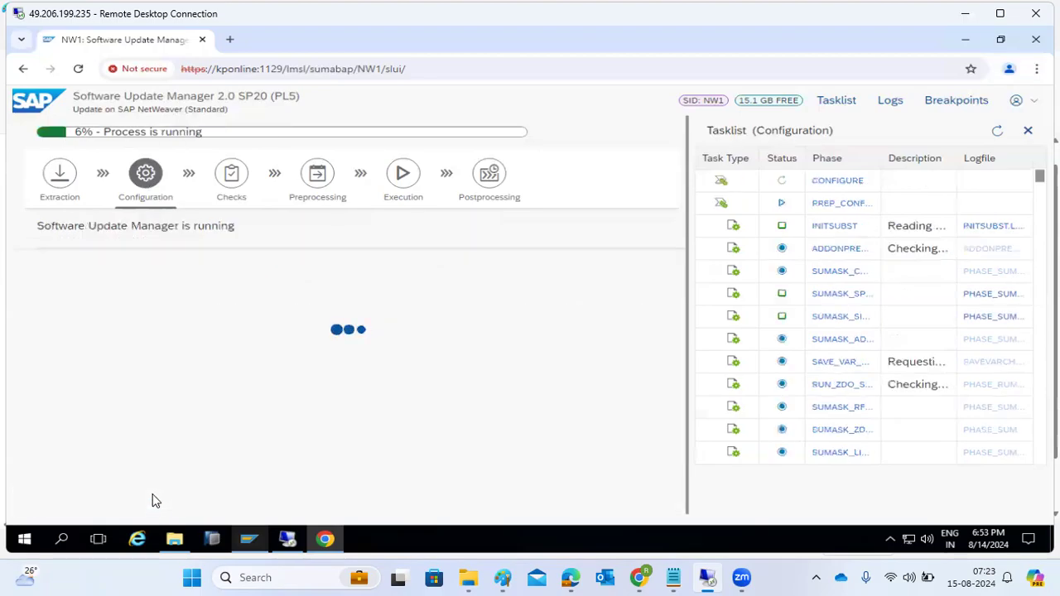
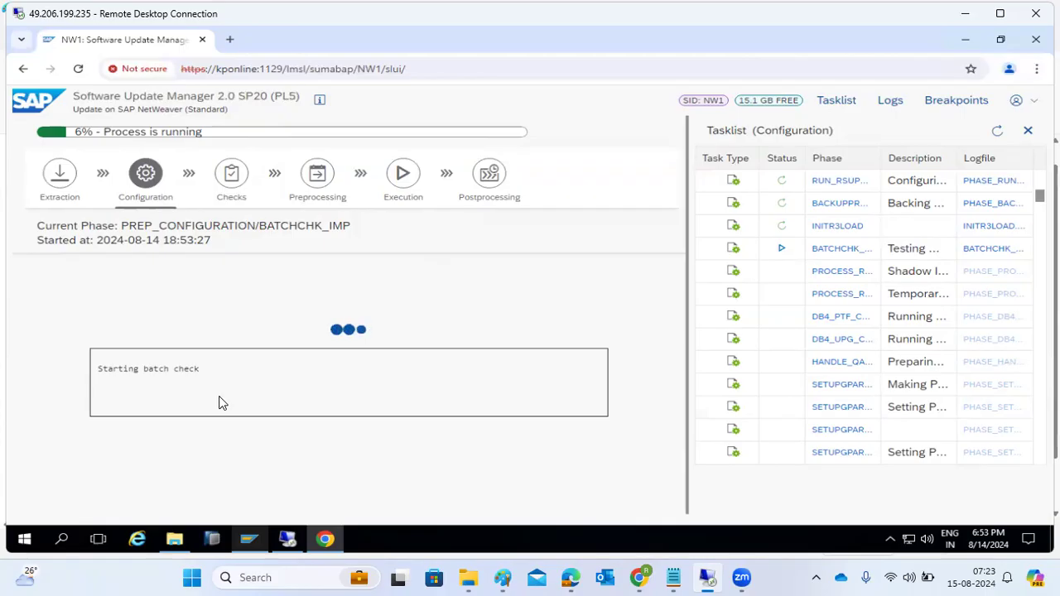
{"action": "left_click", "coordinate": [999, 138]}
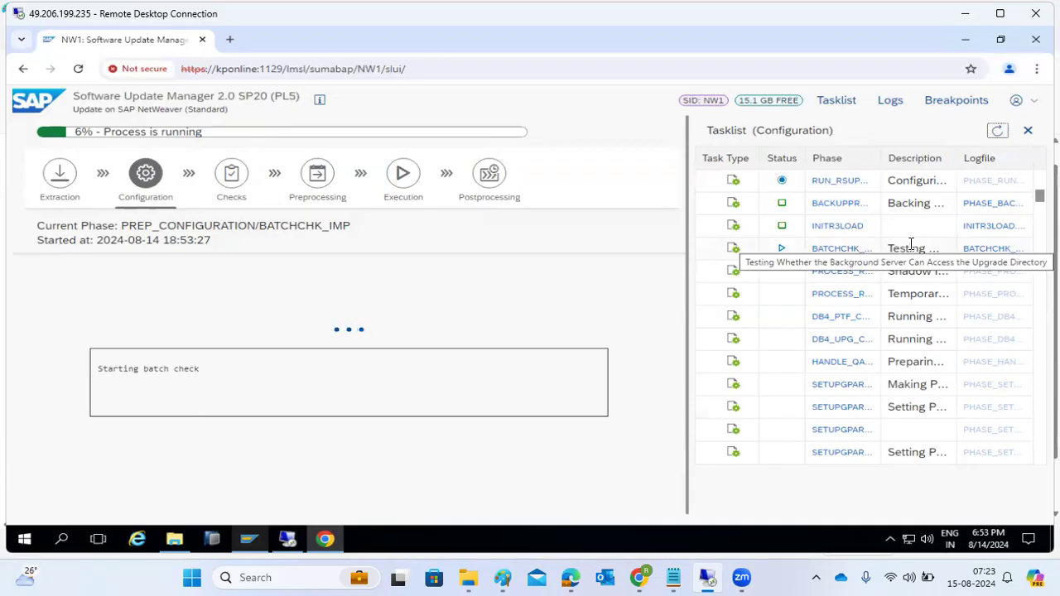
{"action": "left_click", "coordinate": [996, 136]}
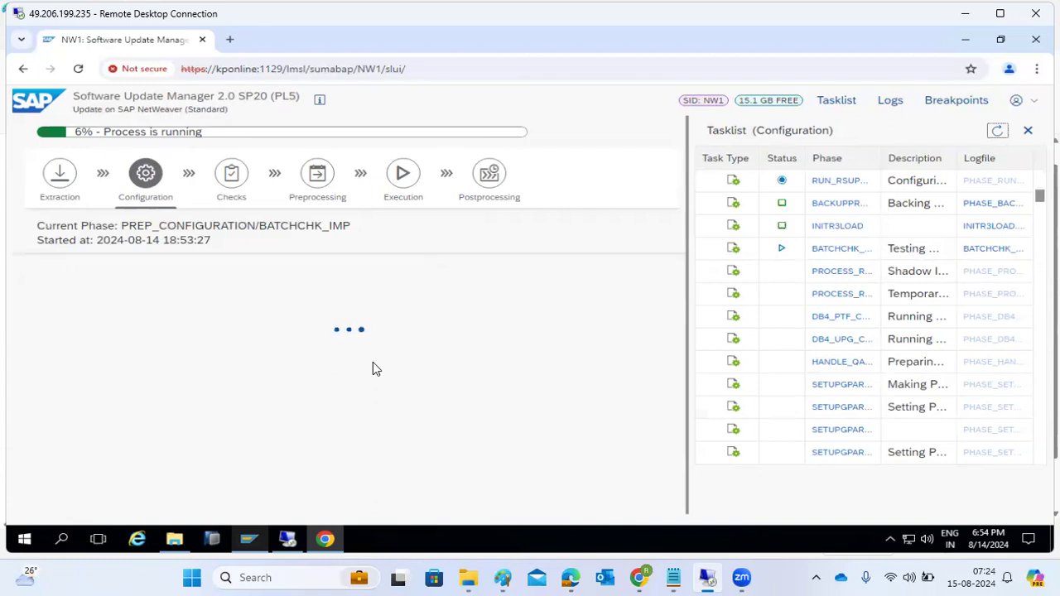
{"action": "left_click", "coordinate": [1000, 136]}
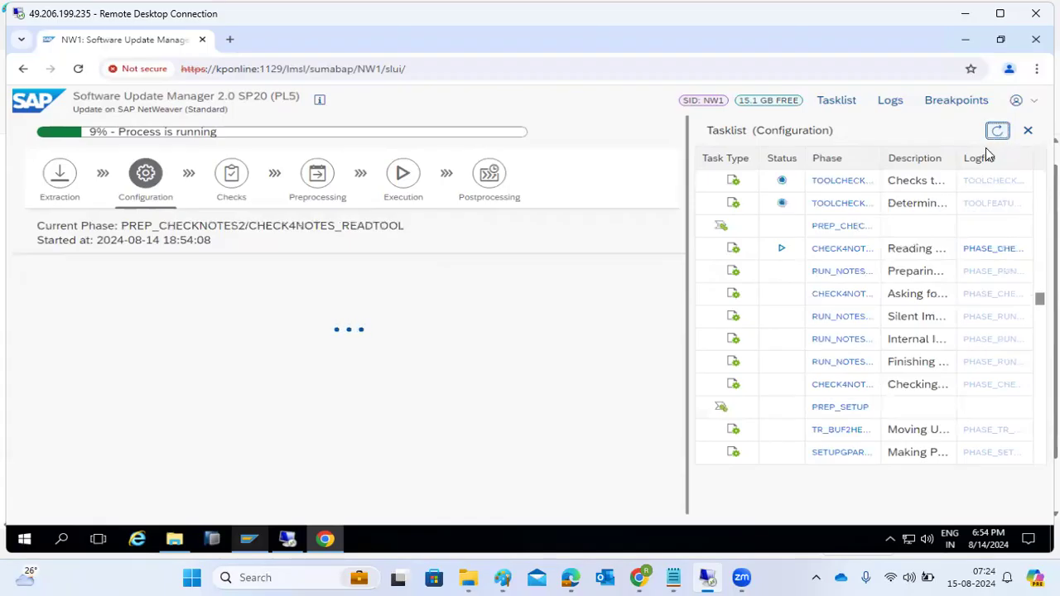
{"action": "left_click_drag", "start_coordinate": [248, 225], "coordinate": [408, 223]}
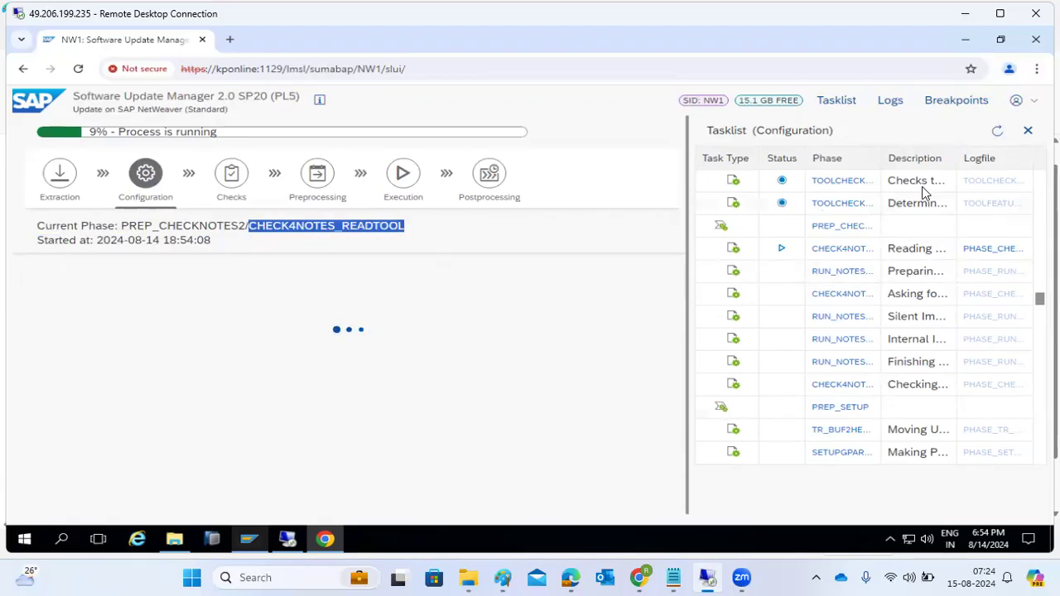
{"action": "left_click", "coordinate": [998, 133]}
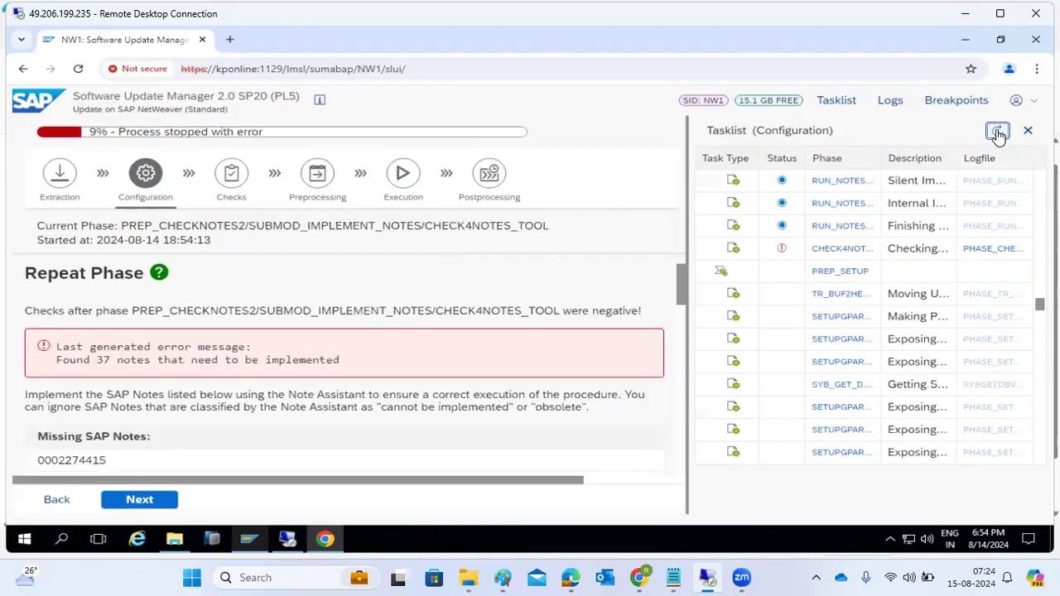
- Examine the CHECK4NOTES_TOOL error message and read through the list of missing SAP Notes
{"action": "left_click_drag", "start_coordinate": [58, 360], "coordinate": [348, 368]}
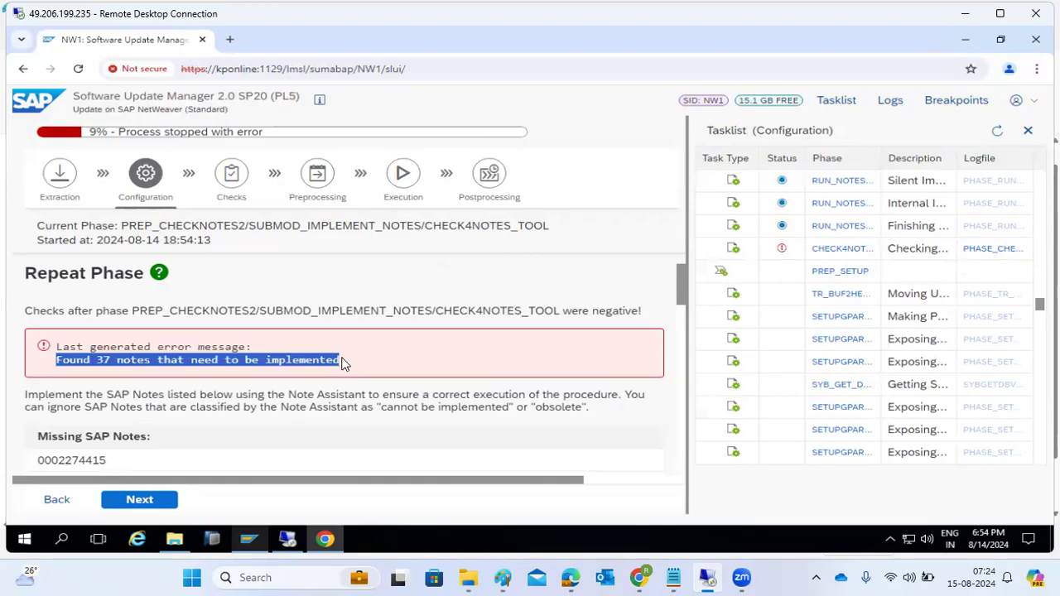
{"action": "scroll", "coordinate": [342, 363], "scroll_direction": "down", "scroll_amount": 2}
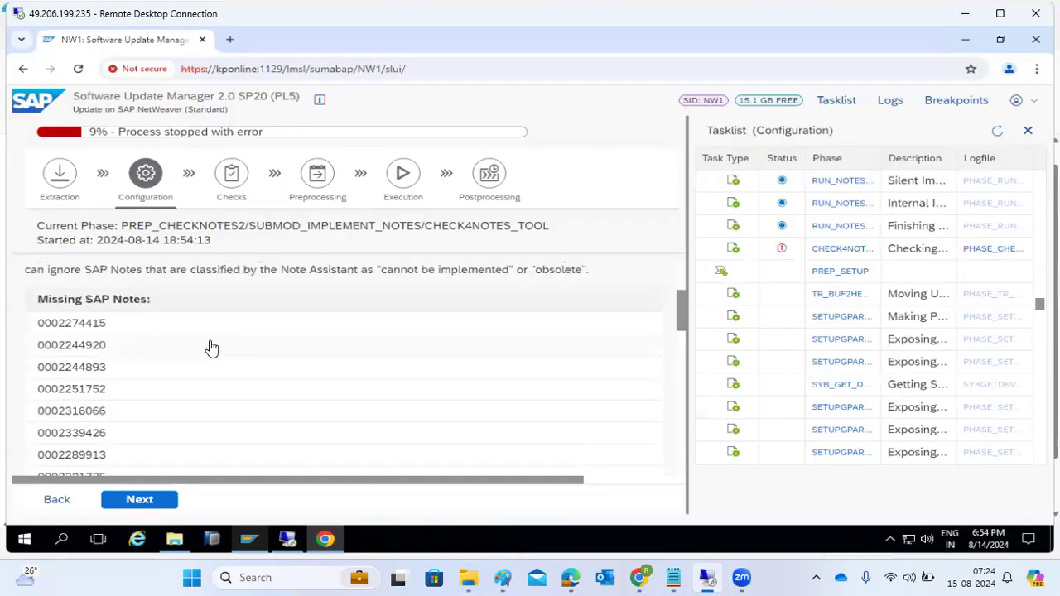
{"action": "scroll", "coordinate": [123, 282], "scroll_direction": "up", "scroll_amount": 2}
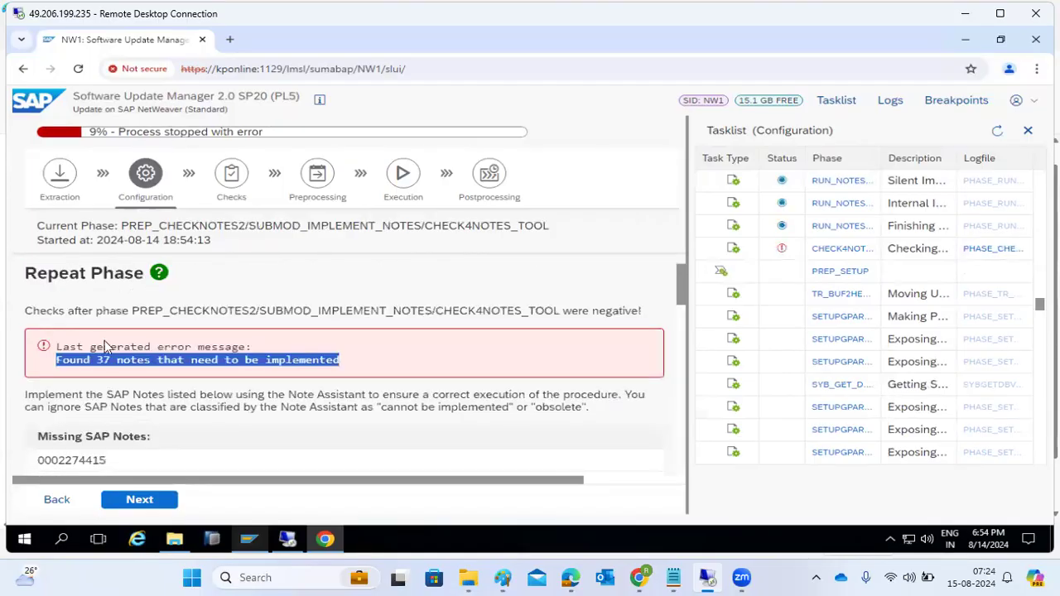
{"action": "double_click", "coordinate": [101, 360]}
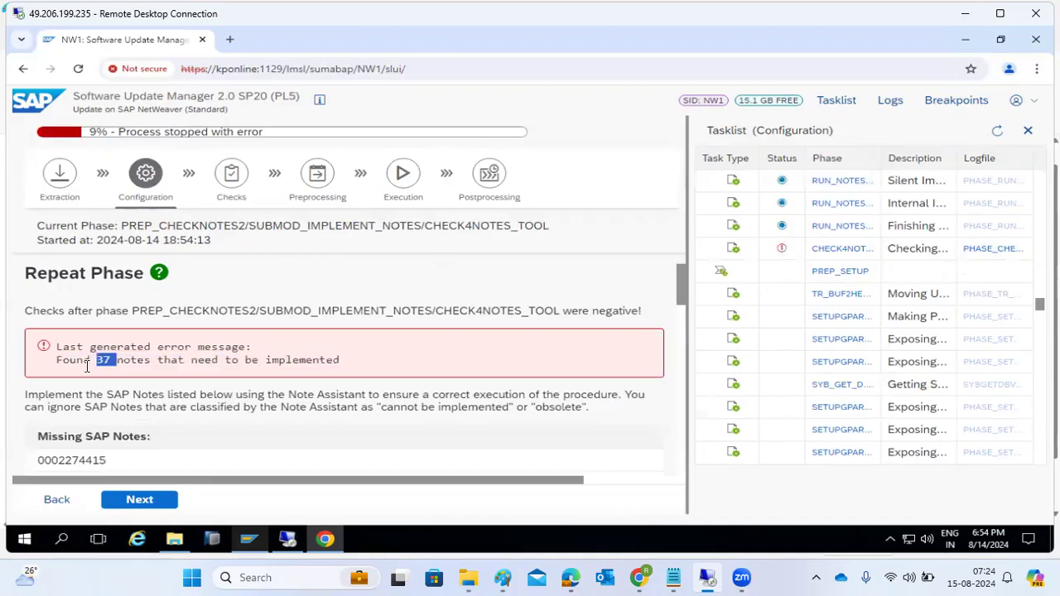
{"action": "scroll", "coordinate": [87, 366], "scroll_direction": "down", "scroll_amount": 2}
{"action": "scroll", "coordinate": [79, 340], "scroll_direction": "up", "scroll_amount": 1}
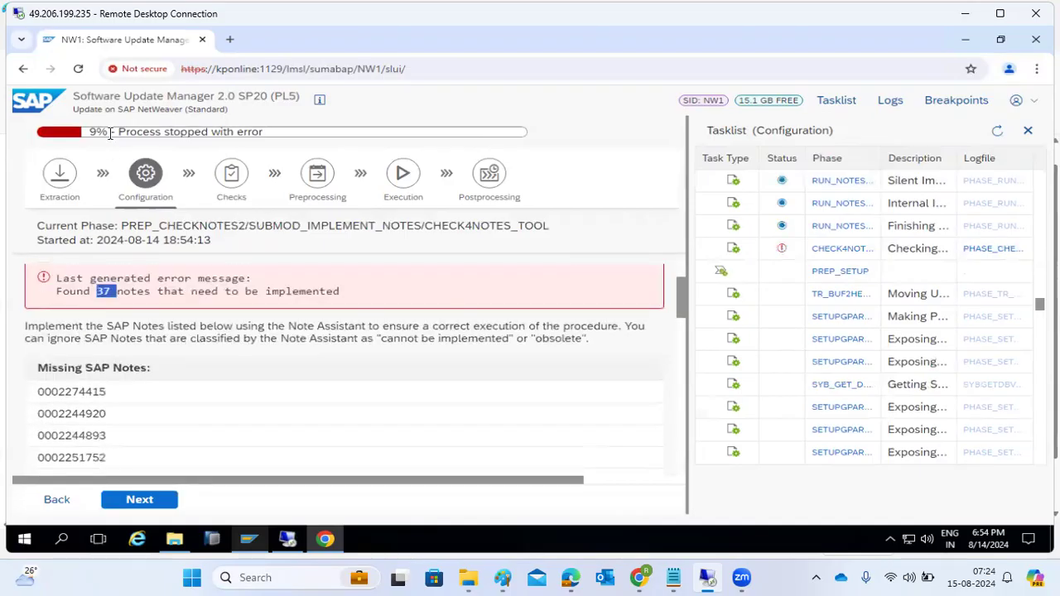
{"action": "left_click_drag", "start_coordinate": [117, 138], "coordinate": [286, 139]}
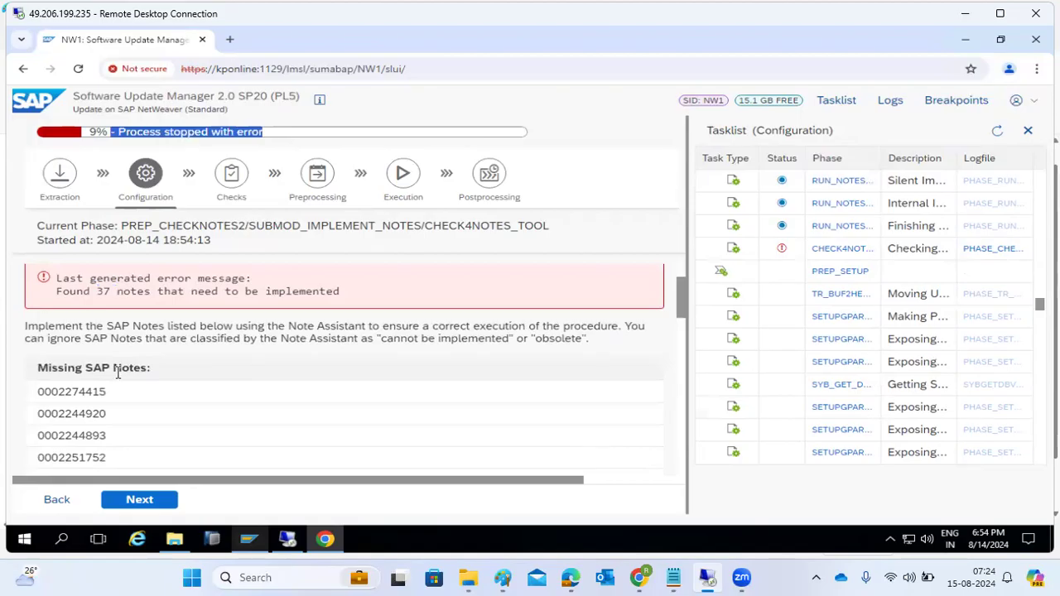
{"action": "left_click_drag", "start_coordinate": [40, 365], "coordinate": [132, 373]}
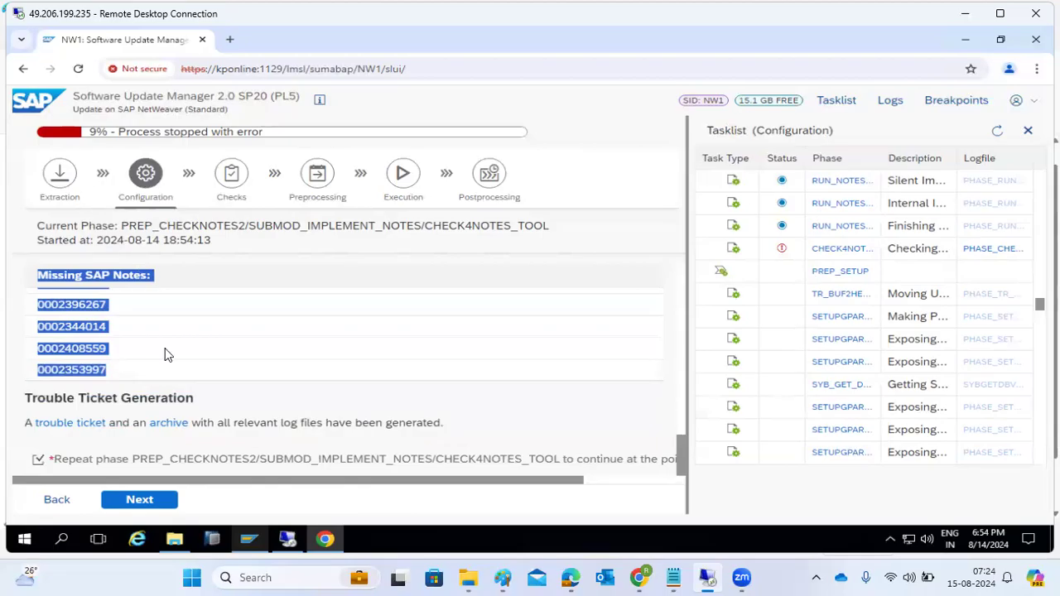
{"action": "left_click", "coordinate": [288, 539]}
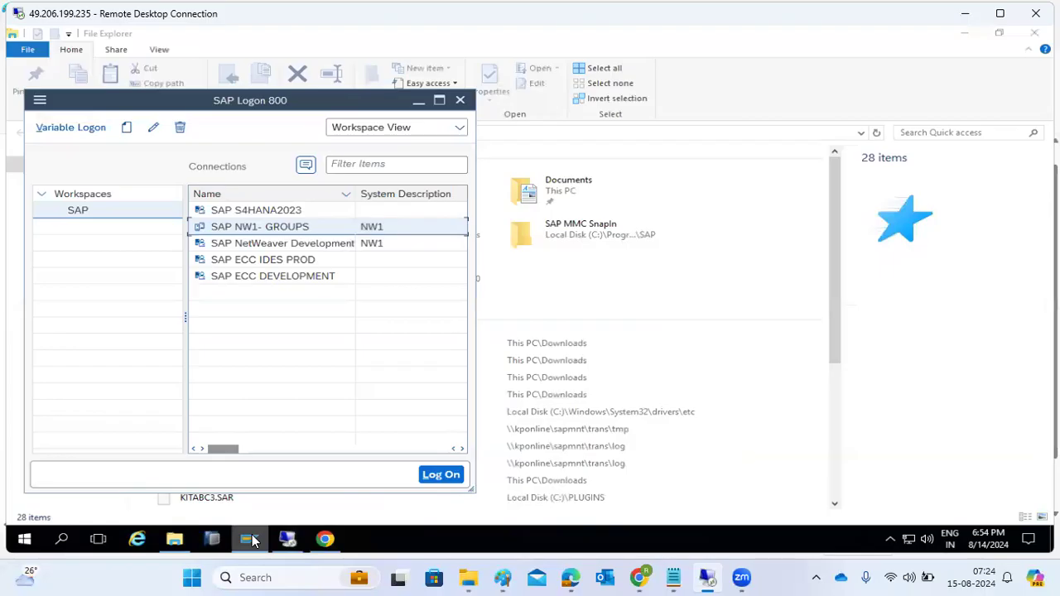
{"action": "left_click", "coordinate": [326, 540]}
{"action": "scroll", "coordinate": [187, 343], "scroll_direction": "up", "scroll_amount": 5}
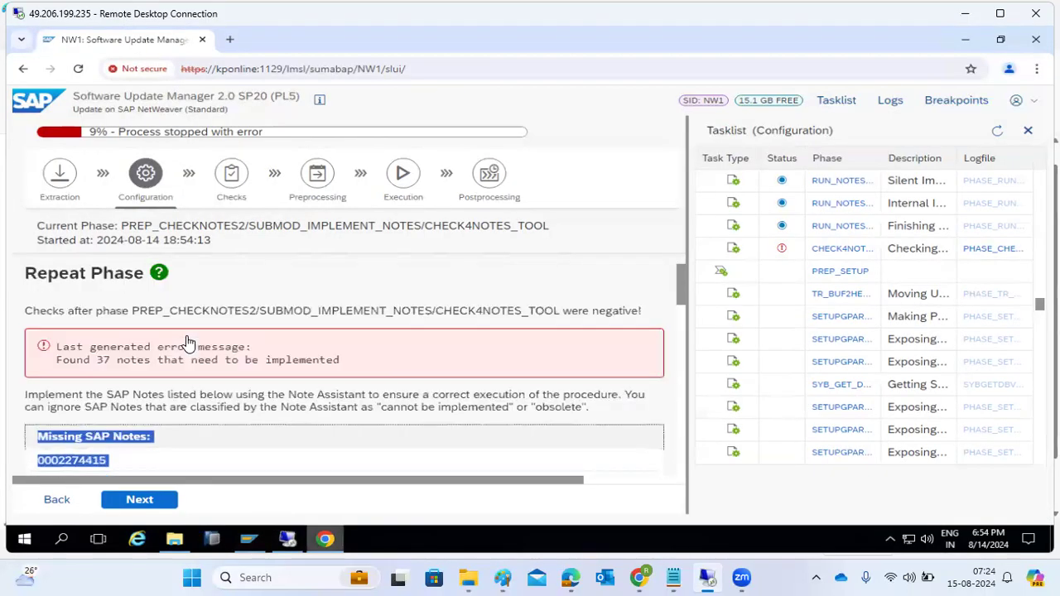
{"action": "scroll", "coordinate": [185, 343], "scroll_direction": "down", "scroll_amount": 2}
{"action": "left_click", "coordinate": [81, 330]}
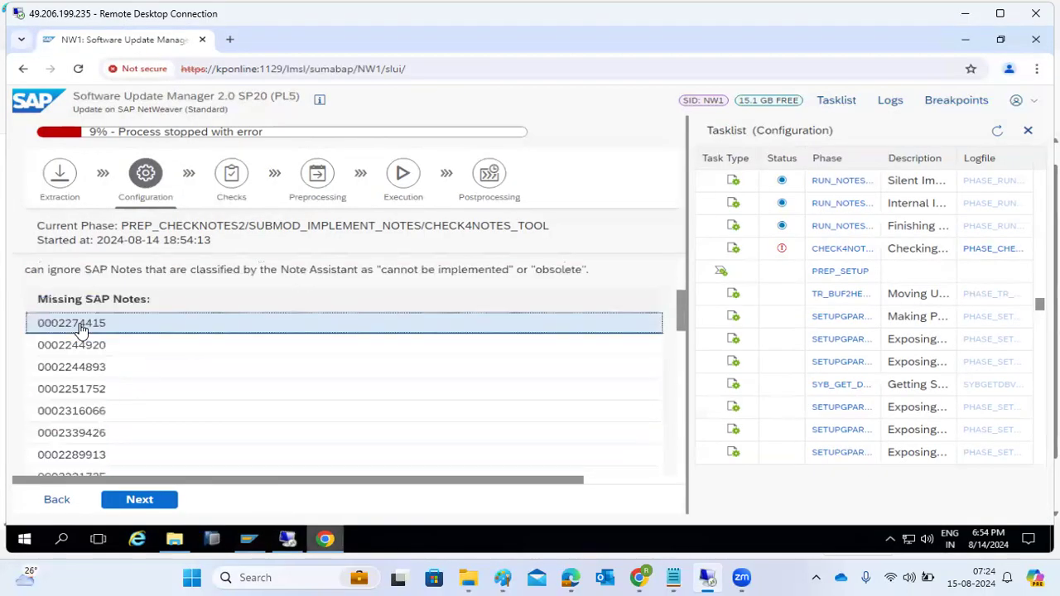
{"action": "double_click", "coordinate": [116, 331]}
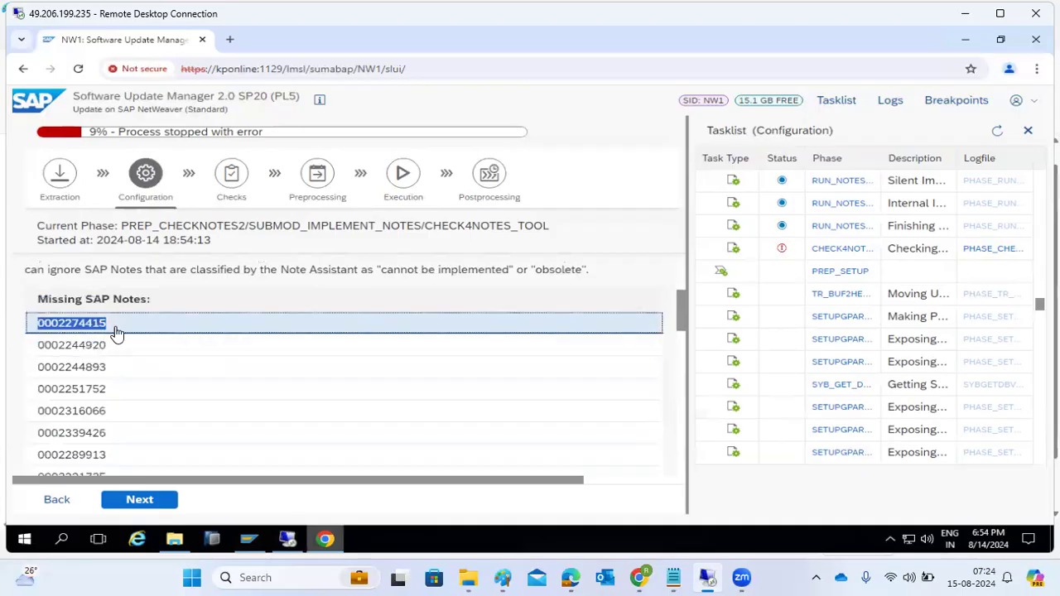
- Switch to SAP Logon, log on to SAP NW1- GROUPS as basis with the account password, and open transaction SNOTE
{"action": "left_click", "coordinate": [249, 539]}
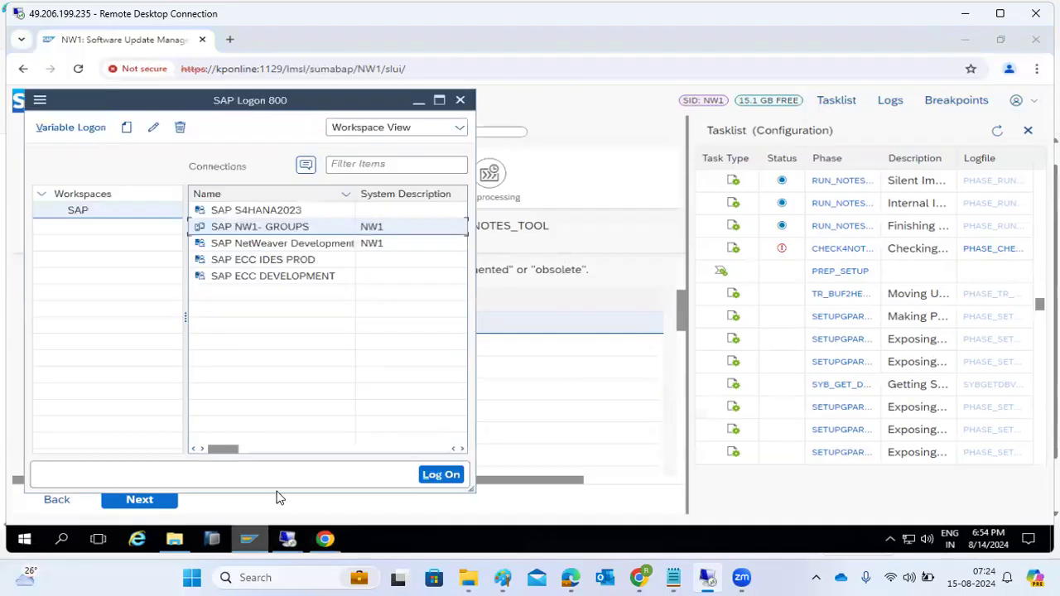
{"action": "double_click", "coordinate": [265, 228]}
{"action": "type", "text": "basis"}
{"action": "key", "text": "Tab"}
{"action": "type", "text": "••••••"}
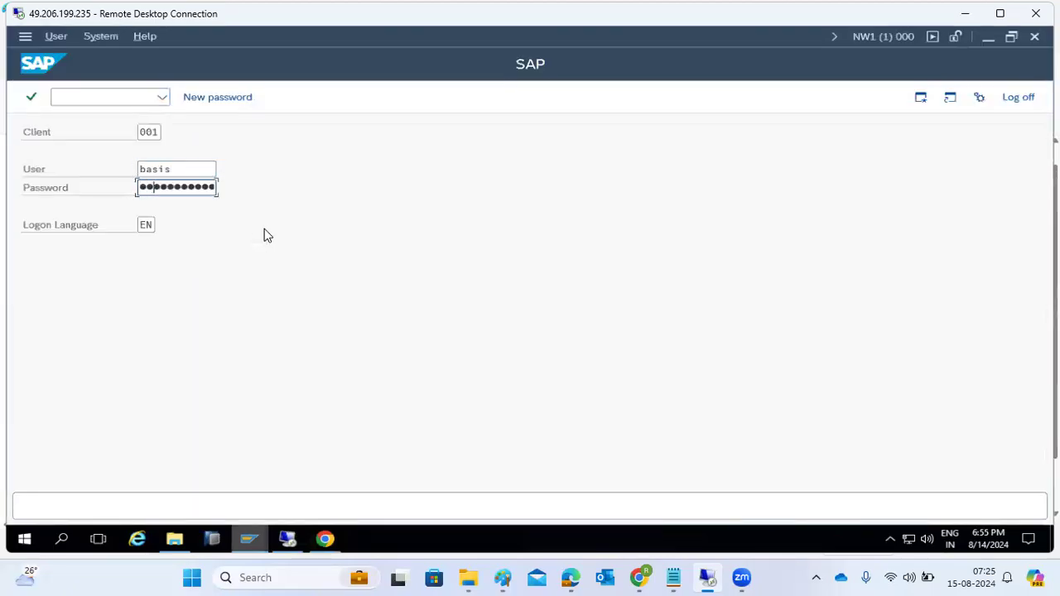
{"action": "type", "text": "•••"}
{"action": "key", "text": "Return"}
{"action": "type", "text": "sm51"}
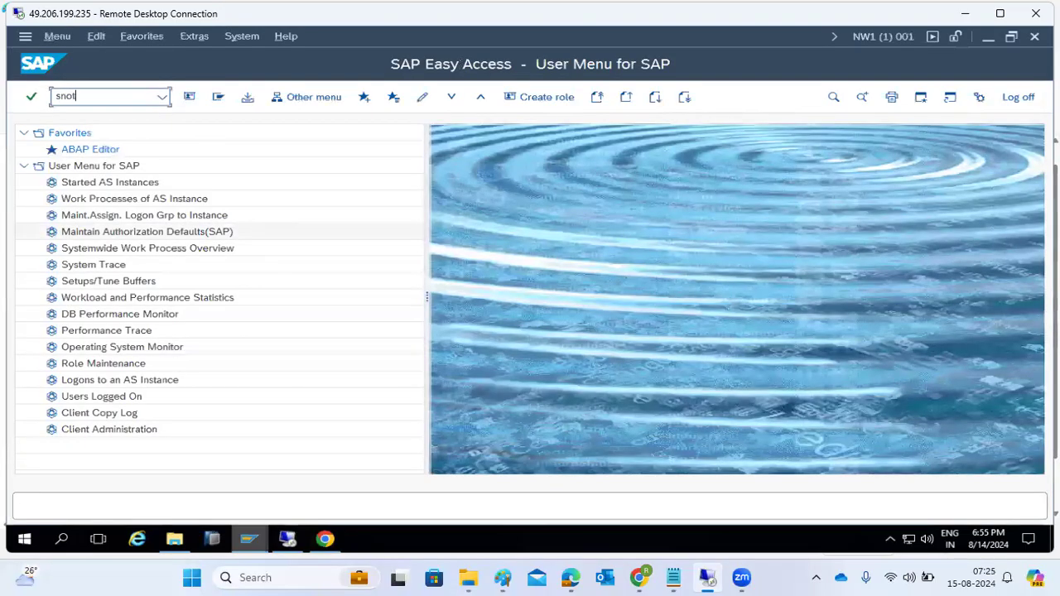
{"action": "key", "text": "Return"}
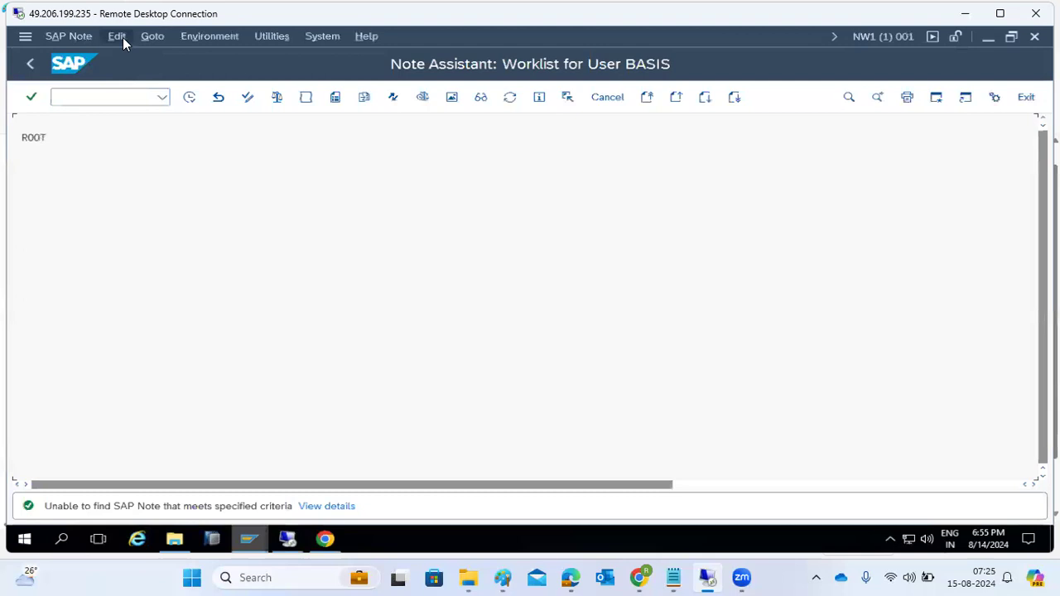
{"action": "left_click", "coordinate": [120, 36]}
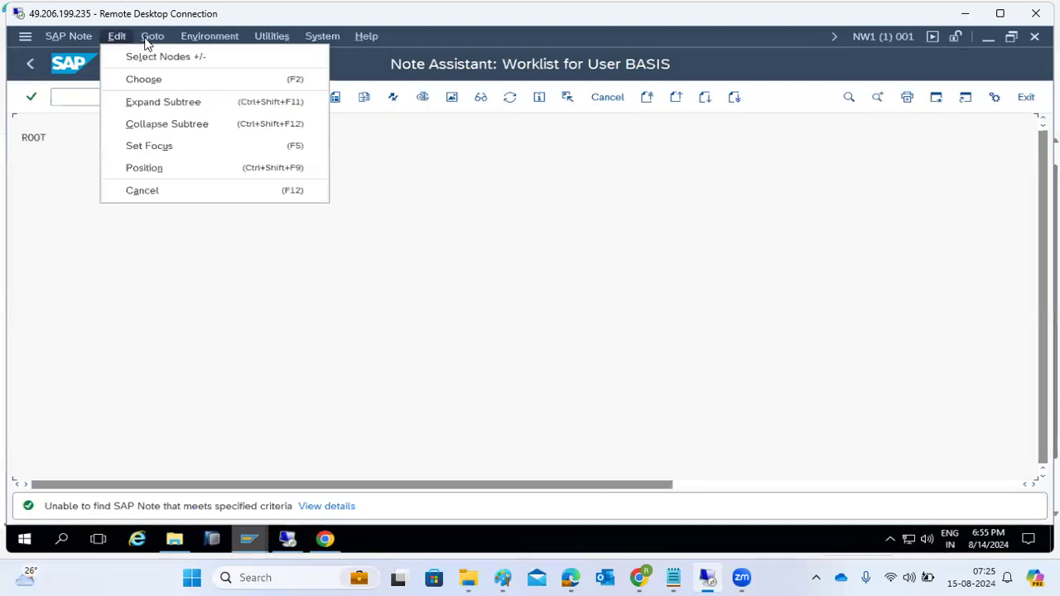
{"action": "mouse_move", "coordinate": [147, 42]}
{"action": "left_click", "coordinate": [193, 166]}
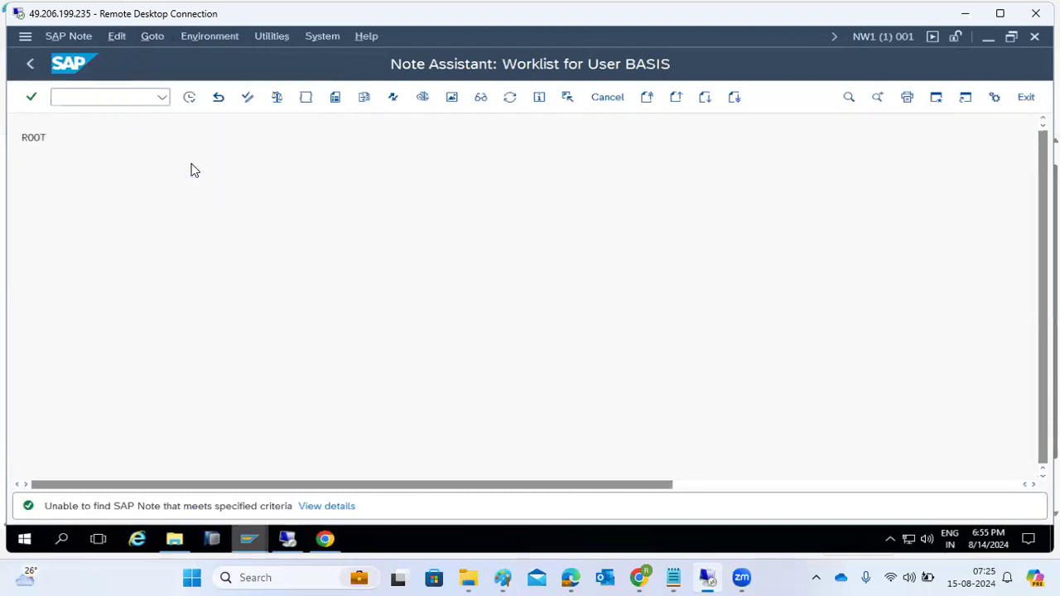
{"action": "left_click", "coordinate": [58, 288]}
{"action": "scroll", "coordinate": [224, 229], "scroll_direction": "down", "scroll_amount": 3}
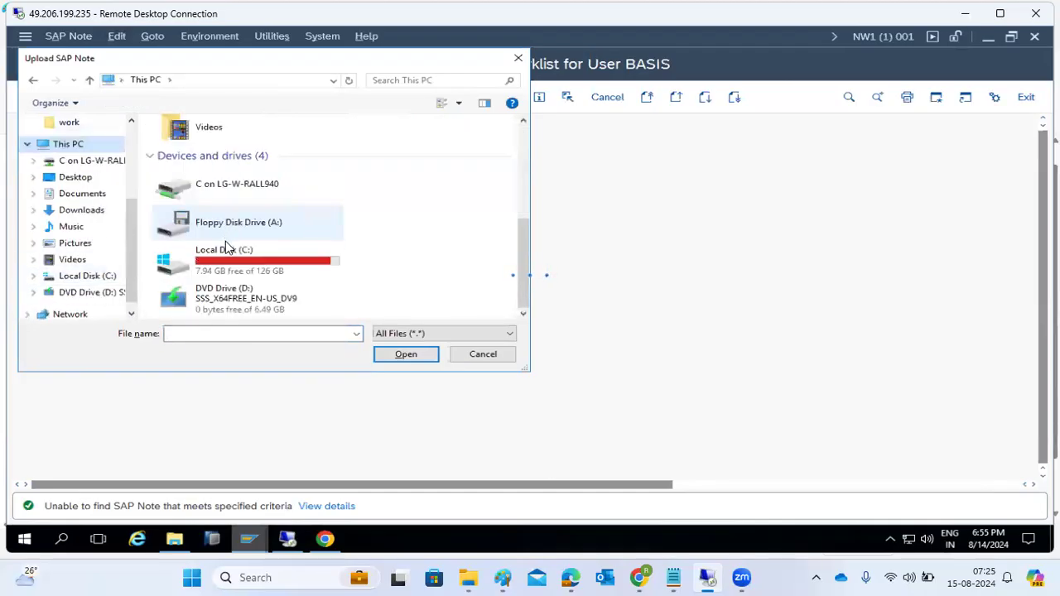
{"action": "double_click", "coordinate": [226, 249]}
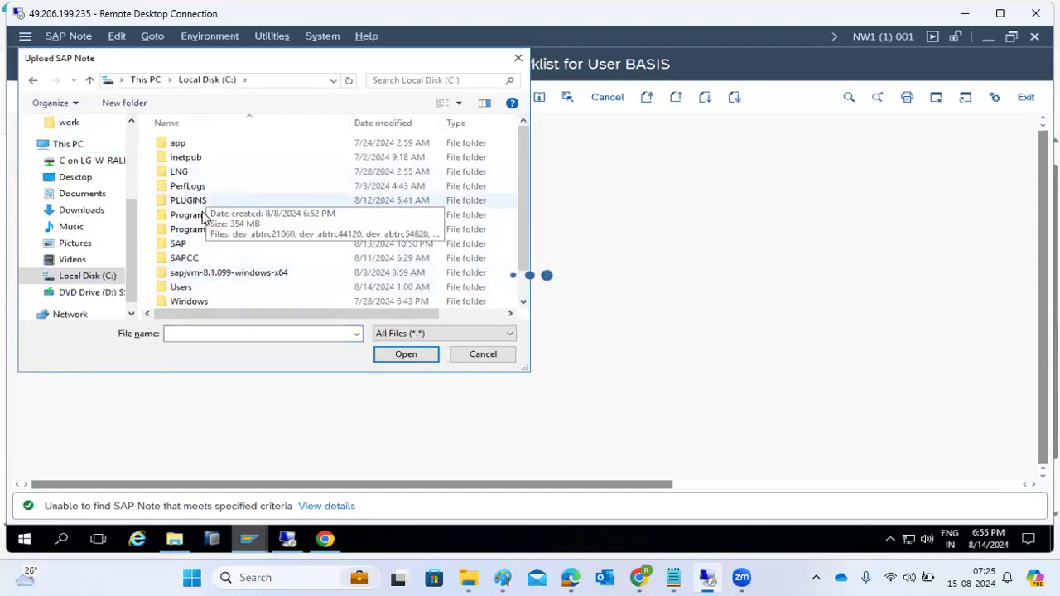
{"action": "scroll", "coordinate": [203, 262], "scroll_direction": "down", "scroll_amount": 1}
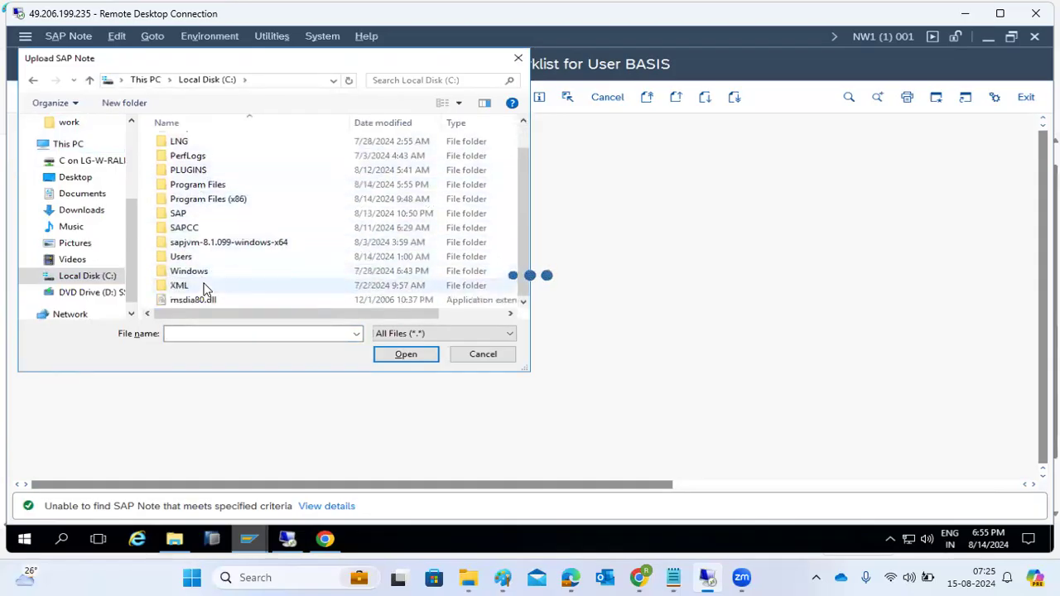
{"action": "double_click", "coordinate": [178, 213]}
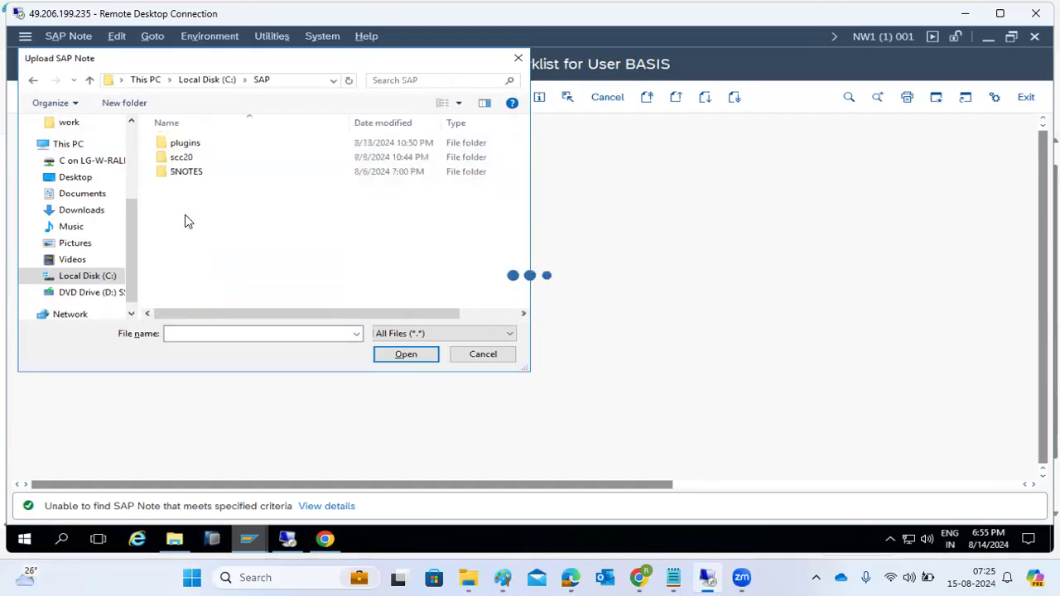
{"action": "double_click", "coordinate": [191, 171]}
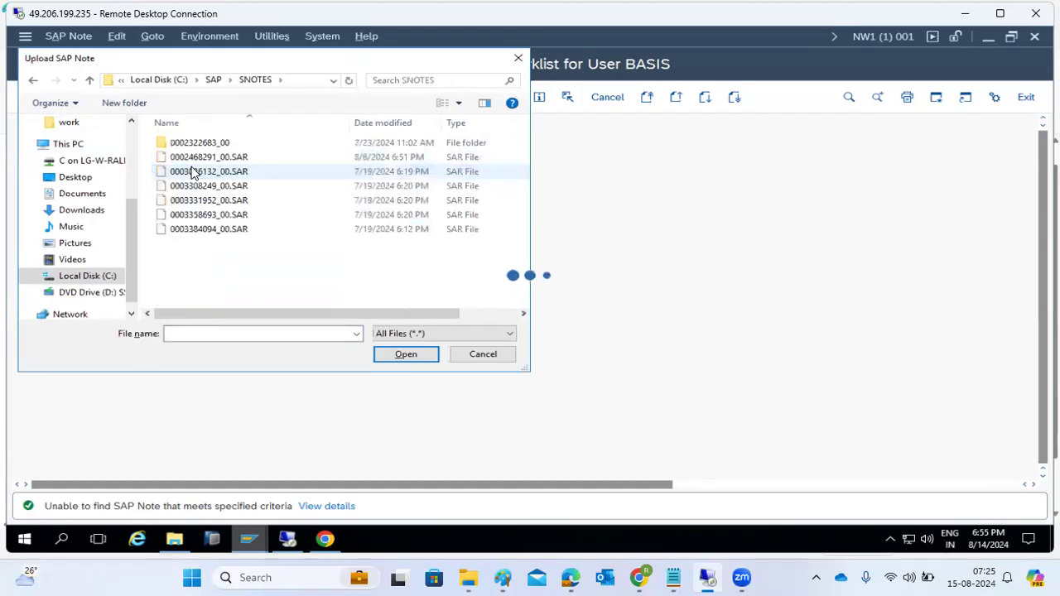
{"action": "left_click", "coordinate": [207, 334]}
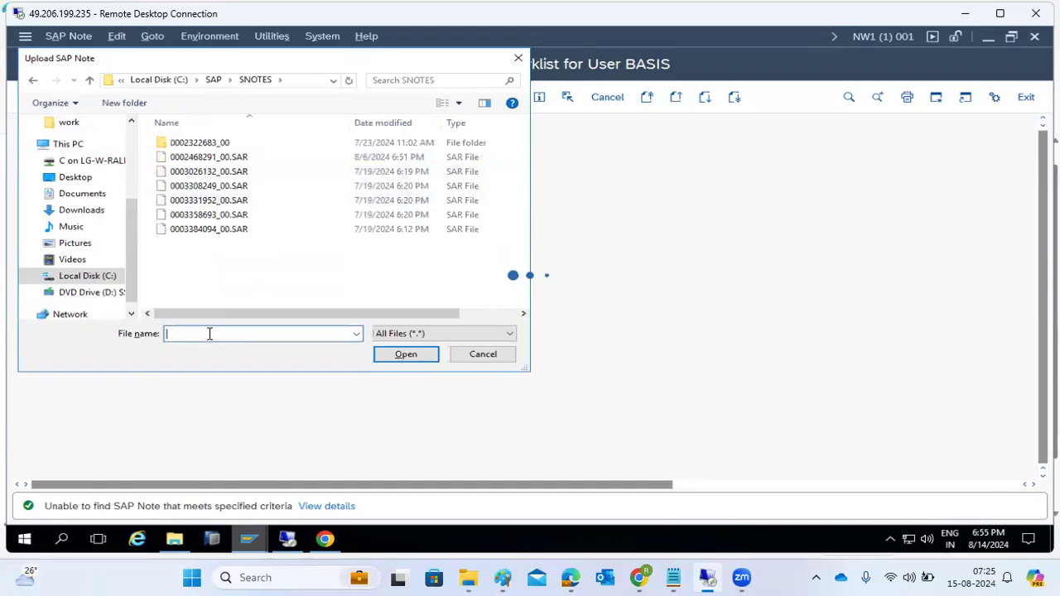
{"action": "type", "text": "0002274415"}
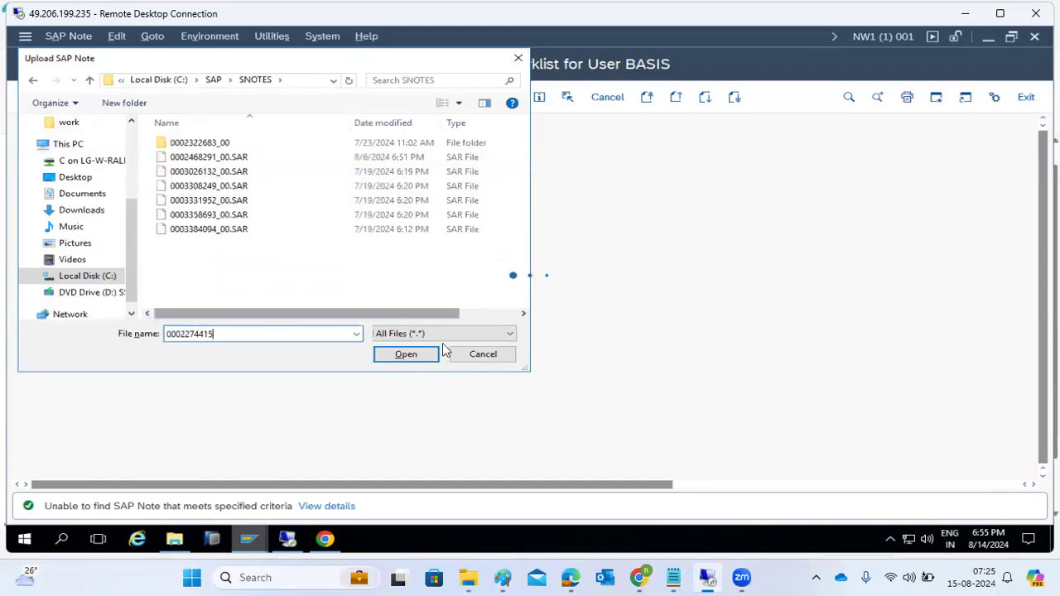
{"action": "left_click", "coordinate": [482, 356]}
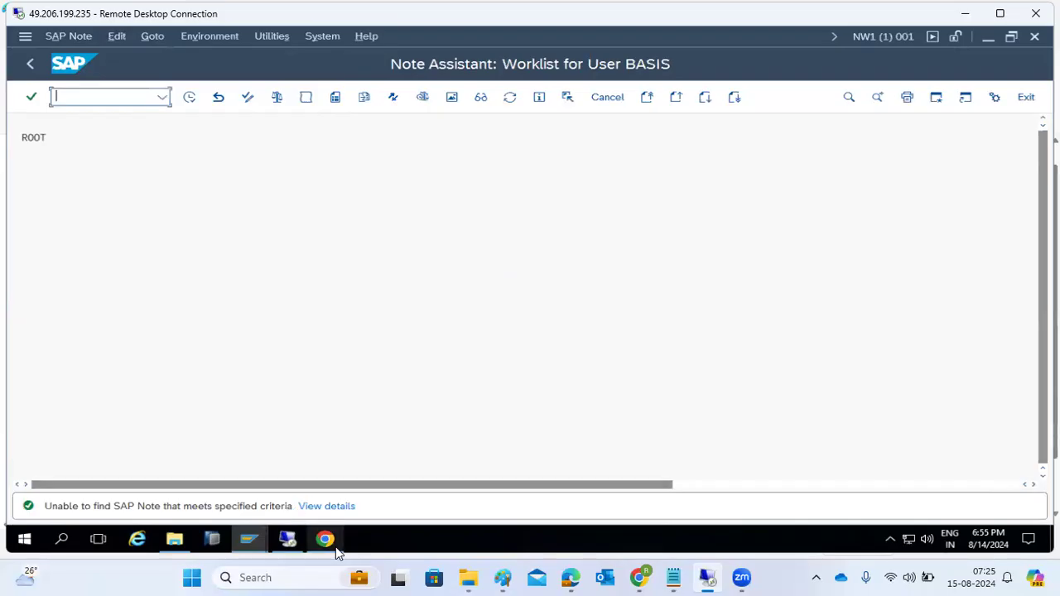
- Switch back to Software Update Manager in Chrome and review the complete list of missing SAP Notes
{"action": "left_click", "coordinate": [334, 545]}
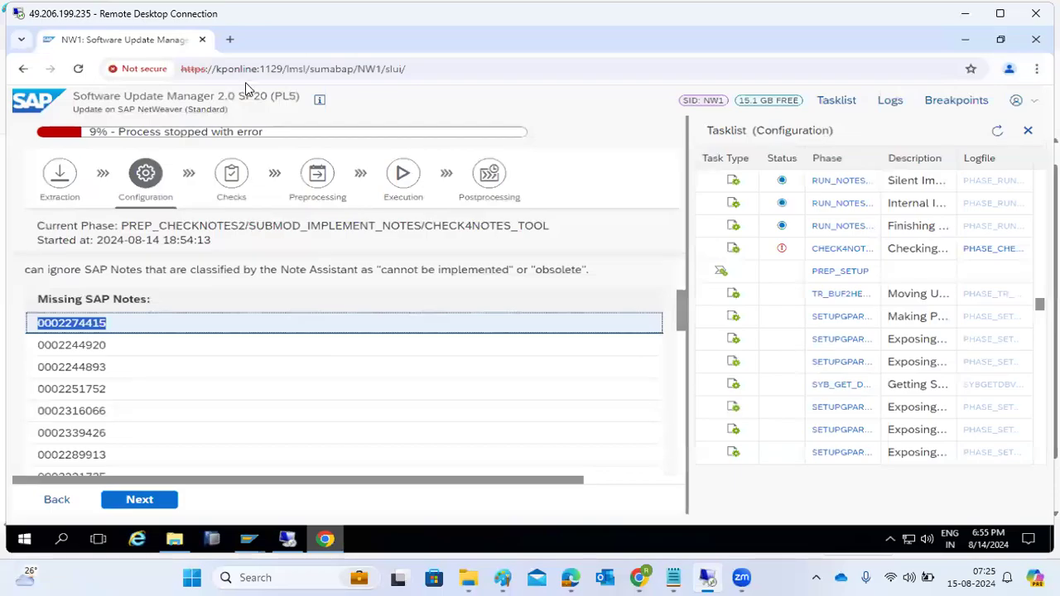
{"action": "scroll", "coordinate": [161, 395], "scroll_direction": "down", "scroll_amount": 10}
{"action": "scroll", "coordinate": [161, 395], "scroll_direction": "up", "scroll_amount": 10}
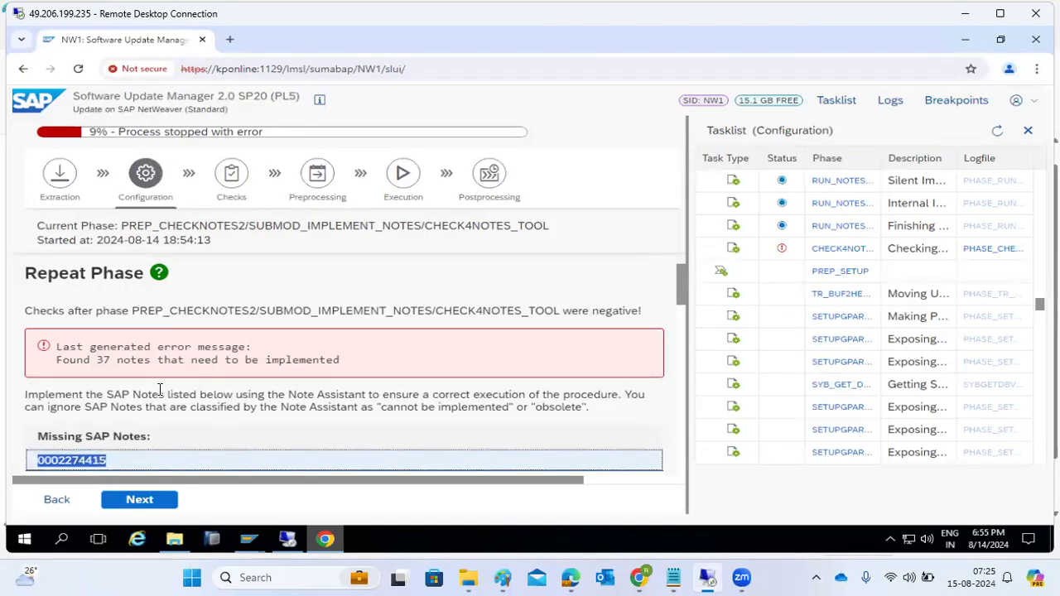
{"action": "scroll", "coordinate": [150, 380], "scroll_direction": "down", "scroll_amount": 1}
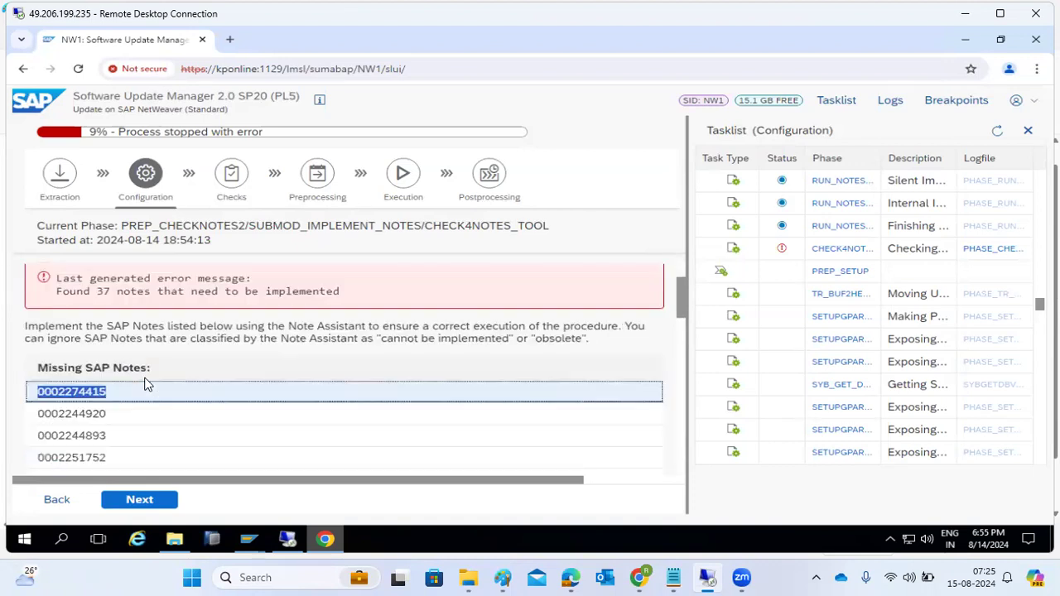
- Copy the complete Missing SAP Notes list from Software Update Manager, and open the C:\SAP folder in File Explorer
{"action": "left_click_drag", "start_coordinate": [38, 368], "coordinate": [137, 379]}
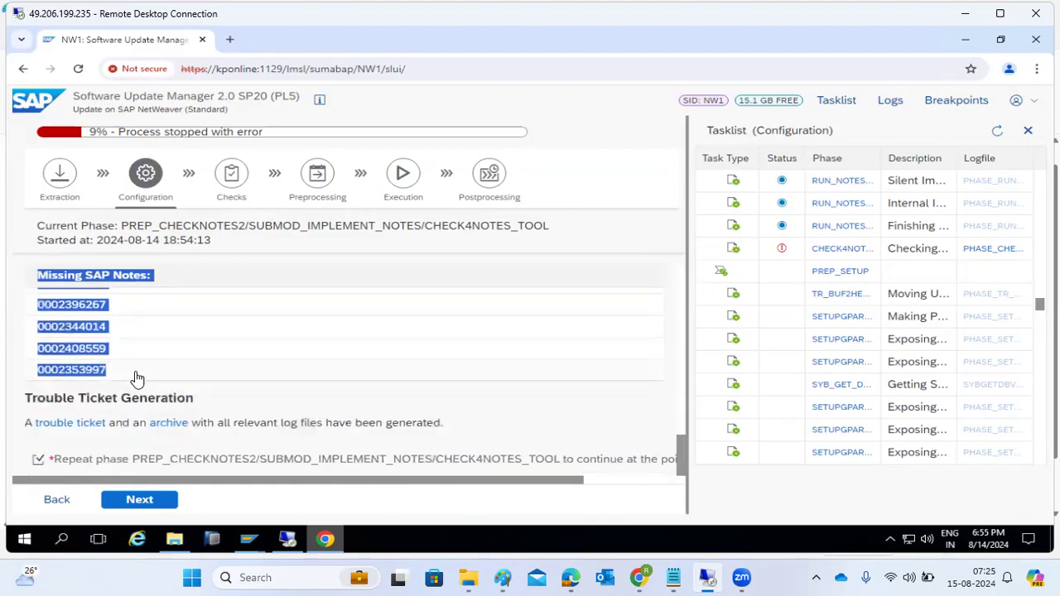
{"action": "left_click", "coordinate": [174, 539]}
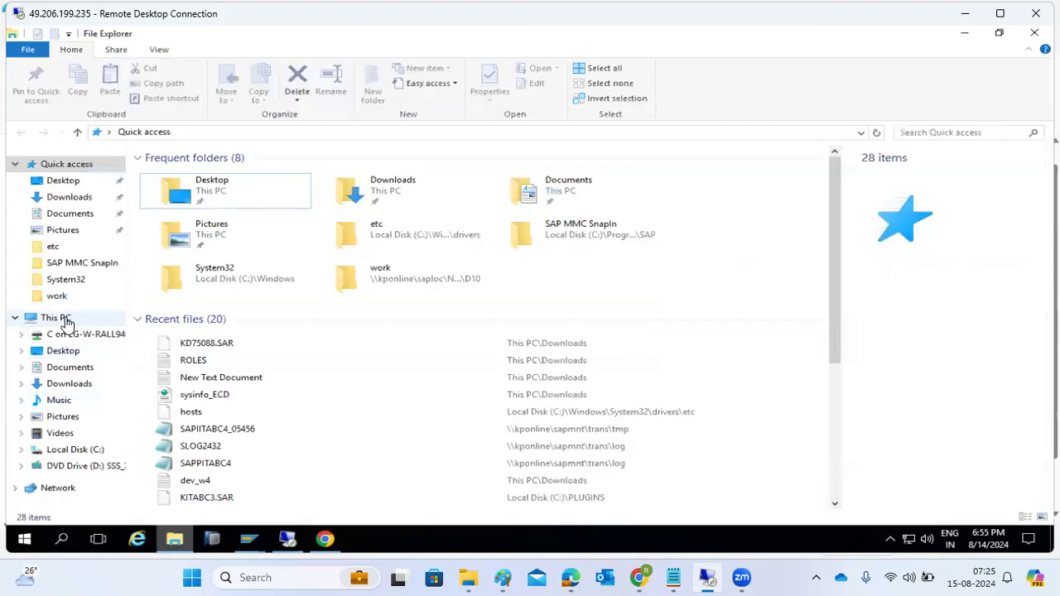
{"action": "left_click", "coordinate": [65, 320]}
{"action": "double_click", "coordinate": [620, 289]}
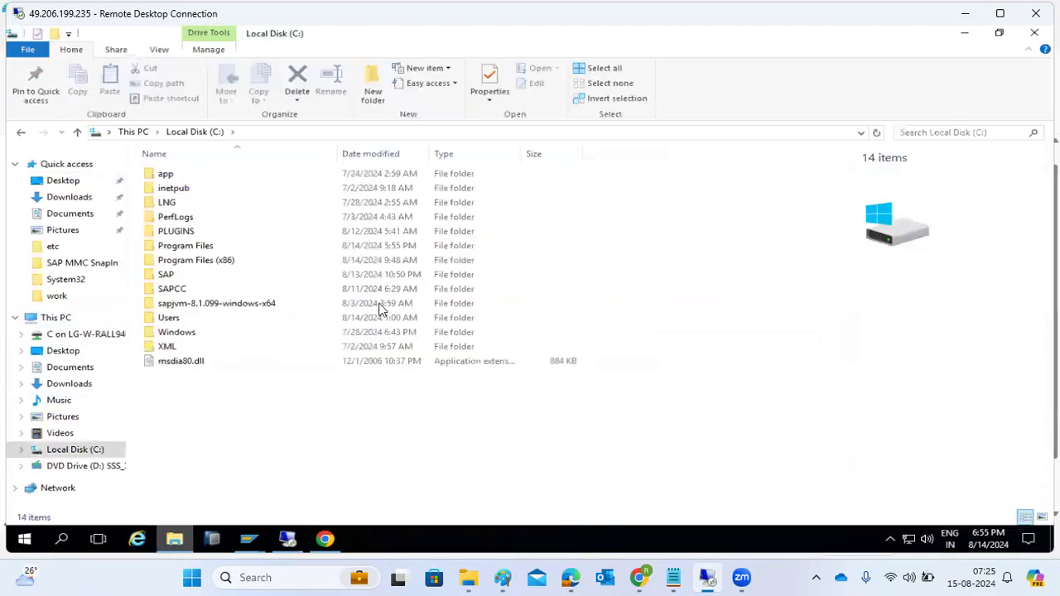
{"action": "double_click", "coordinate": [166, 274]}
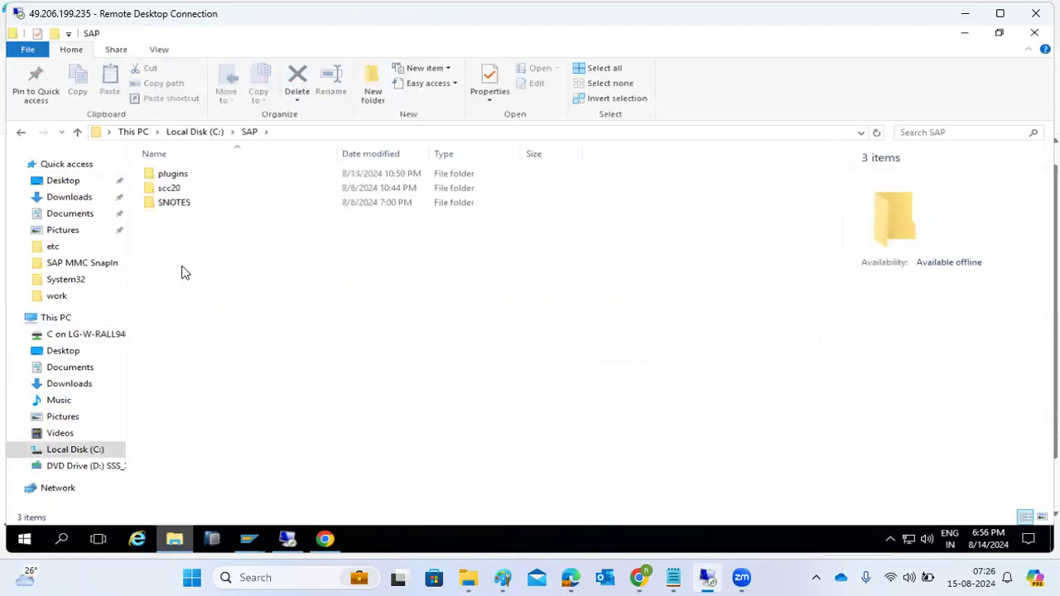
- Create a new text document named MissingNOTES in the C:\SAP folder
{"action": "right_click", "coordinate": [184, 274]}
{"action": "mouse_move", "coordinate": [161, 437]}
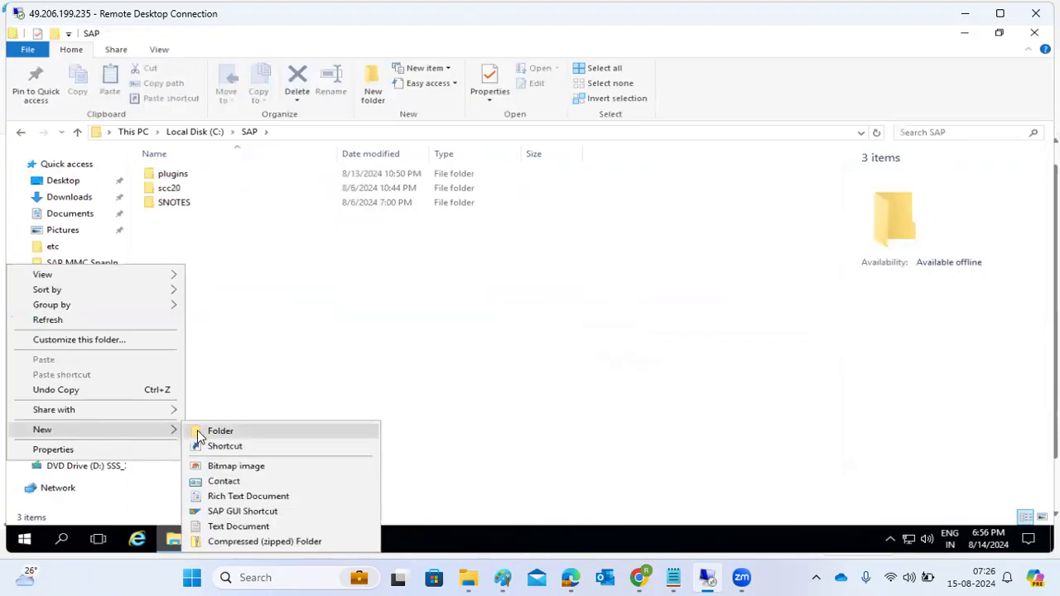
{"action": "left_click", "coordinate": [231, 530]}
{"action": "type", "text": "Mi"}
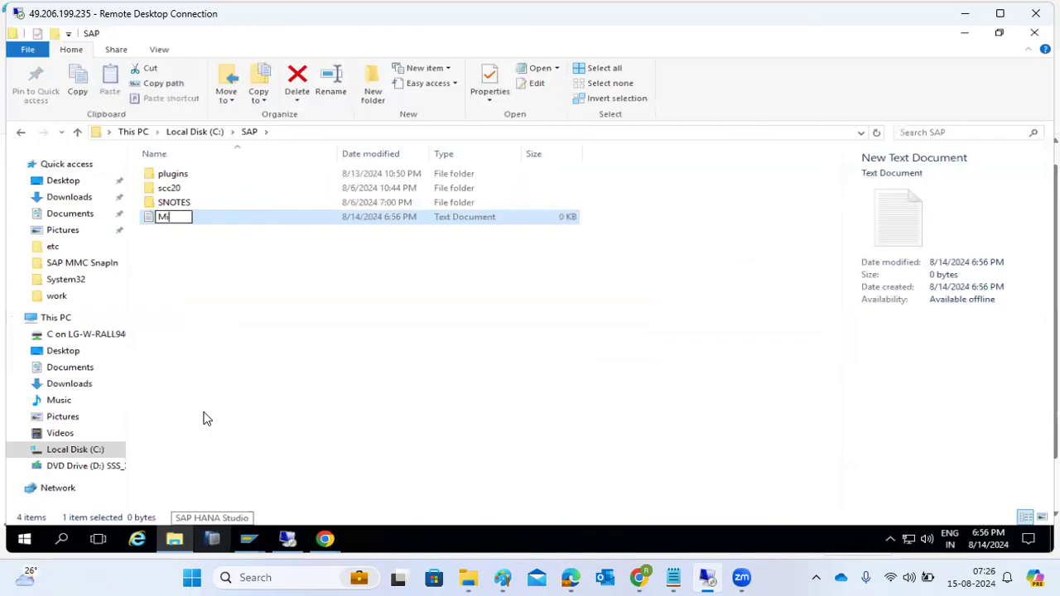
{"action": "type", "text": "ssingNOTE"}
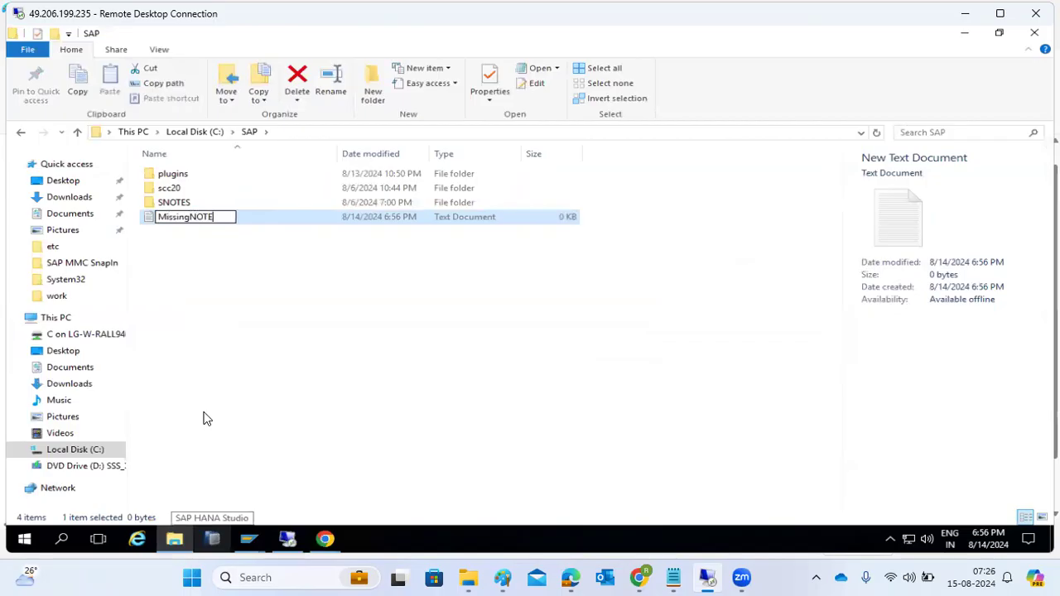
{"action": "key", "text": "Return"}
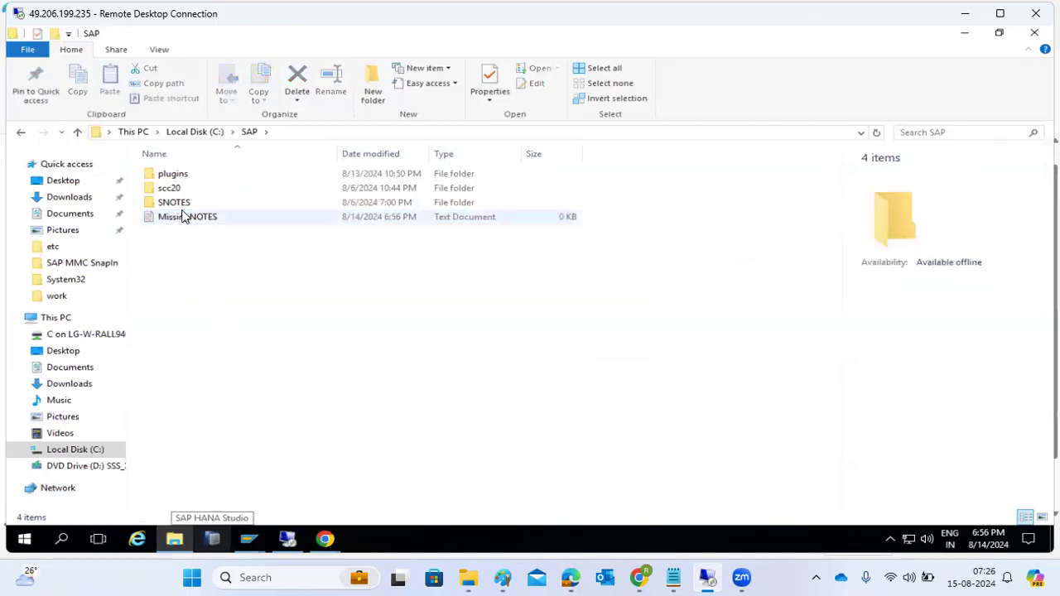
- Open MissingNOTES in Notepad, paste the copied list of missing SAP Notes into it, and save the file
{"action": "double_click", "coordinate": [184, 217]}
{"action": "key", "text": "ctrl+v"}
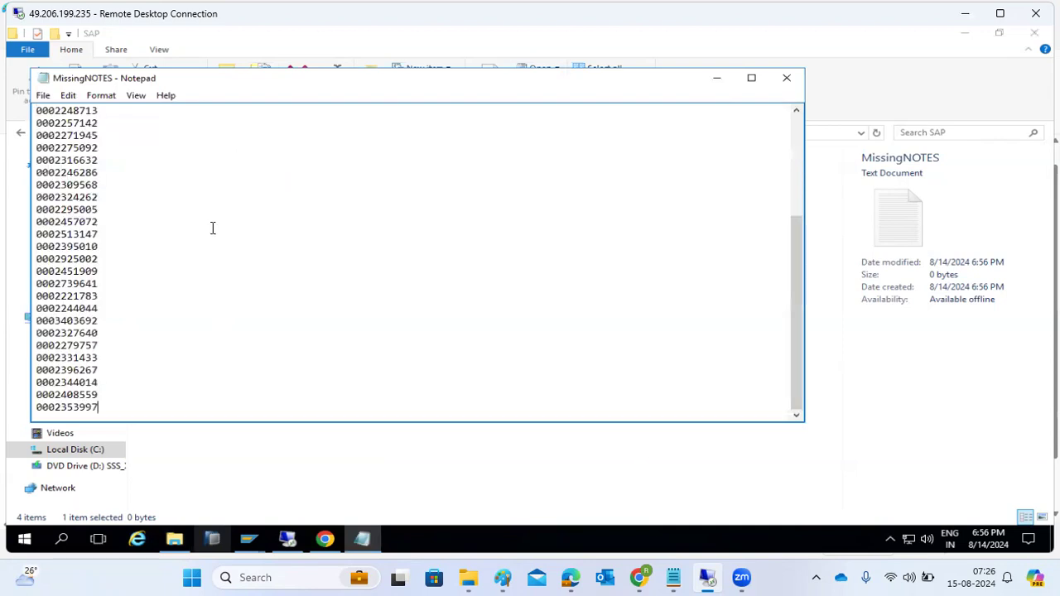
{"action": "scroll", "coordinate": [207, 226], "scroll_direction": "up", "scroll_amount": 5}
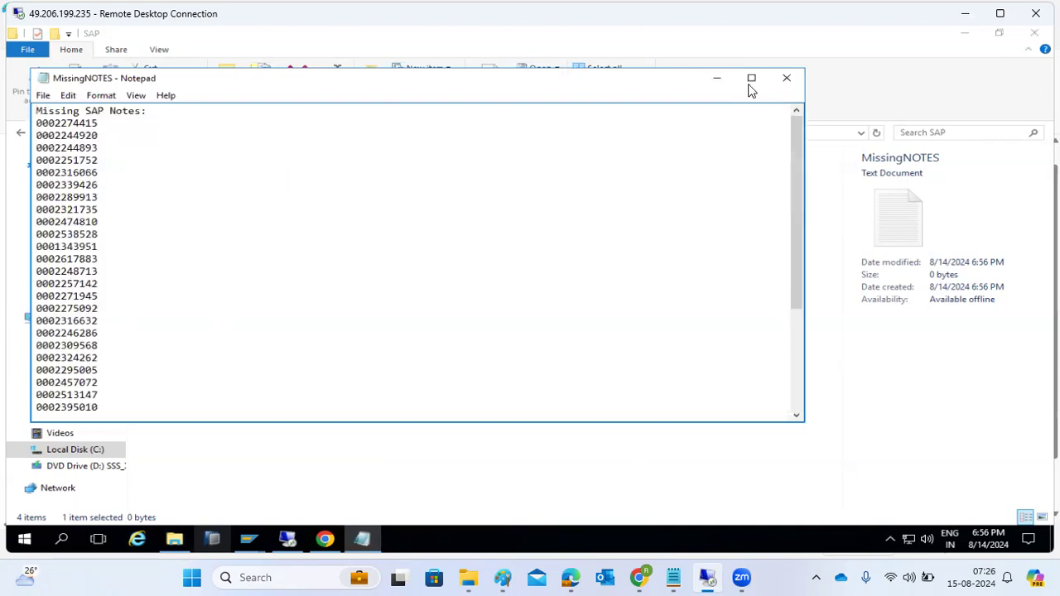
{"action": "double_click", "coordinate": [52, 125]}
{"action": "right_click", "coordinate": [52, 126]}
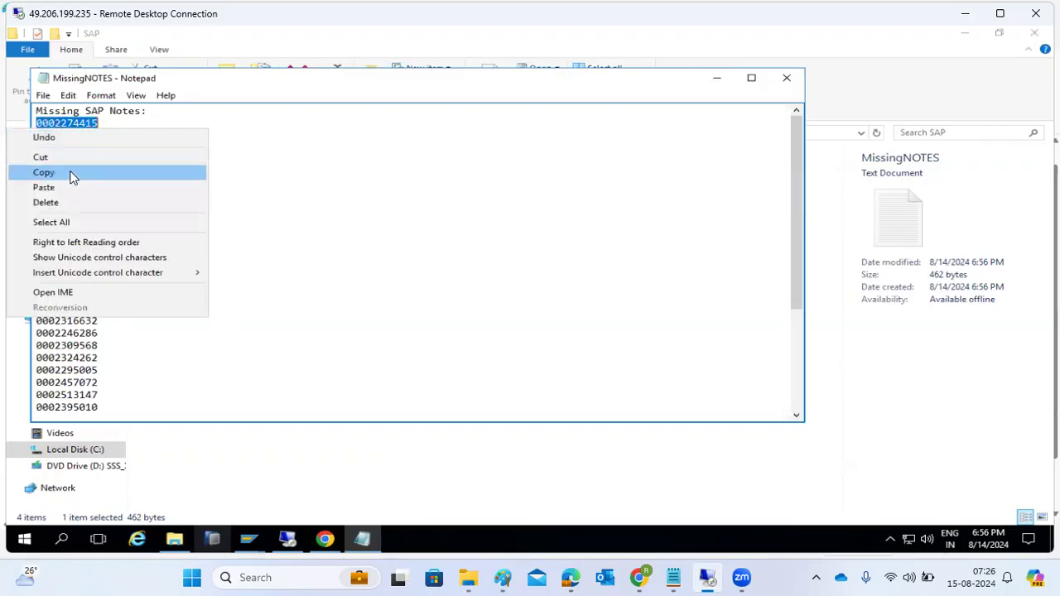
{"action": "left_click", "coordinate": [44, 172]}
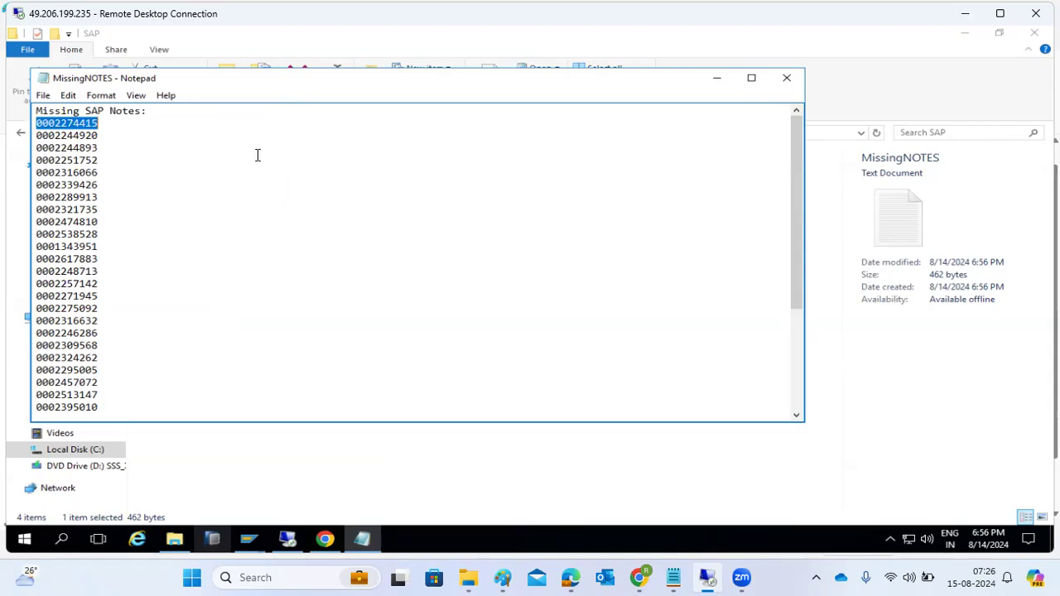
{"action": "mouse_move", "coordinate": [468, 577]}
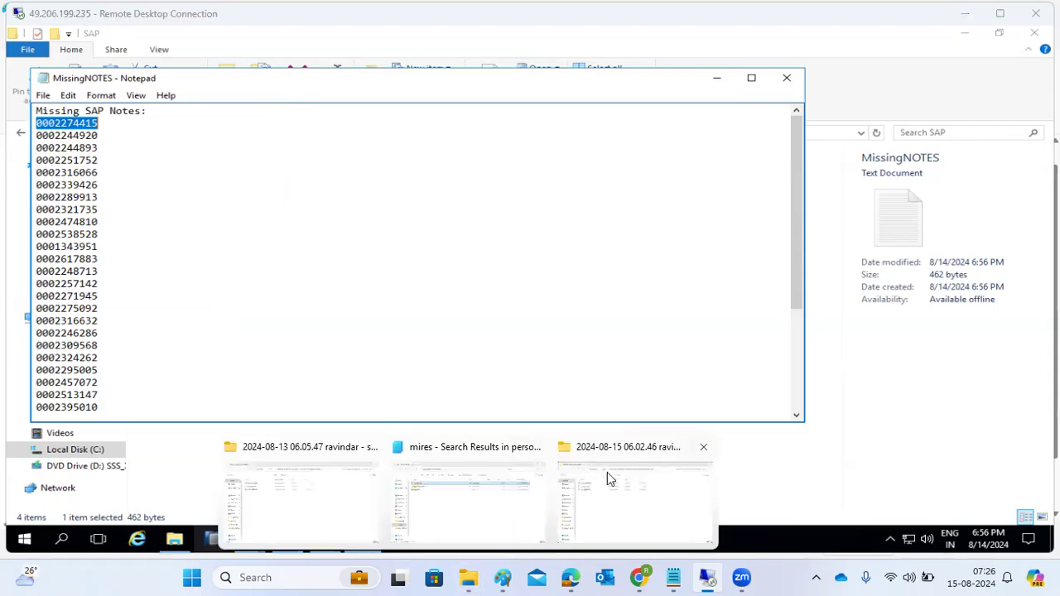
{"action": "left_click", "coordinate": [608, 481]}
{"action": "mouse_move", "coordinate": [670, 575]}
{"action": "left_click", "coordinate": [672, 502]}
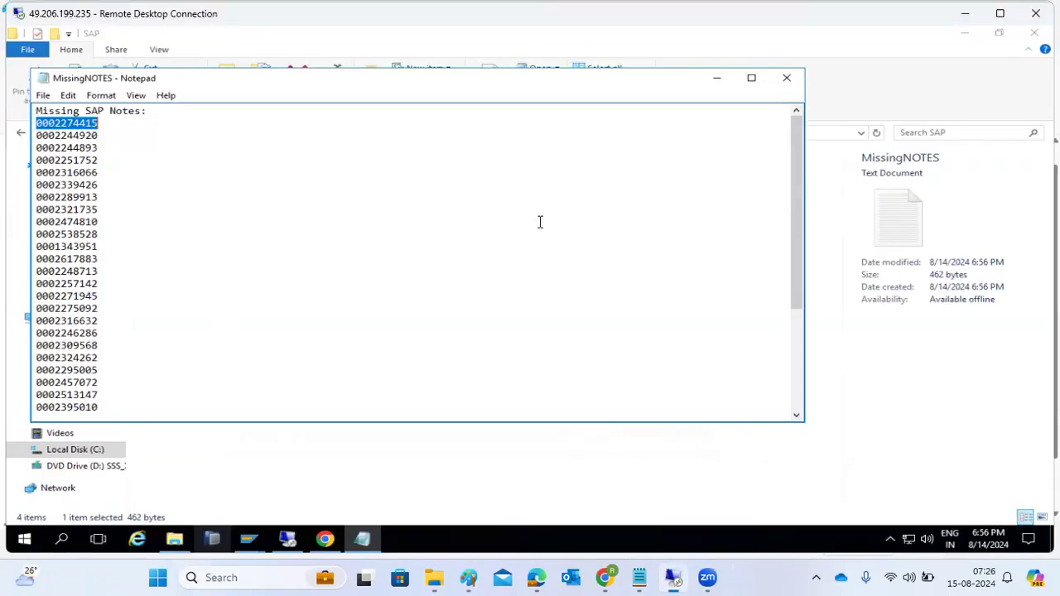
{"action": "left_click", "coordinate": [787, 77]}
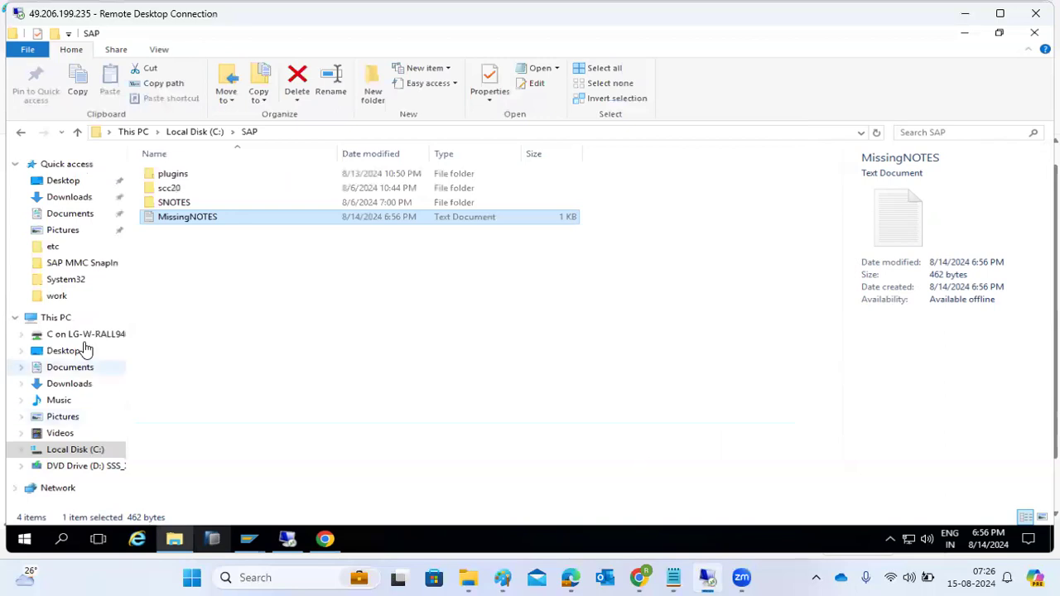
{"action": "left_click", "coordinate": [930, 133]}
{"action": "key", "text": "ctrl+v"}
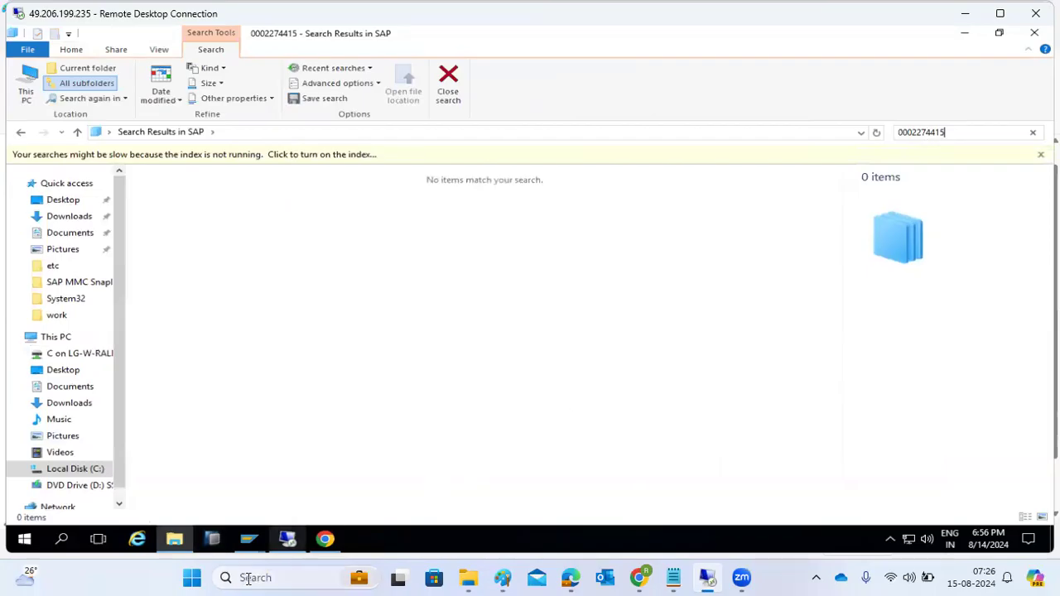
- Switch to Chrome, open service.sap.com in a new tab, and continue from there to SAP for Me
{"action": "left_click", "coordinate": [325, 539]}
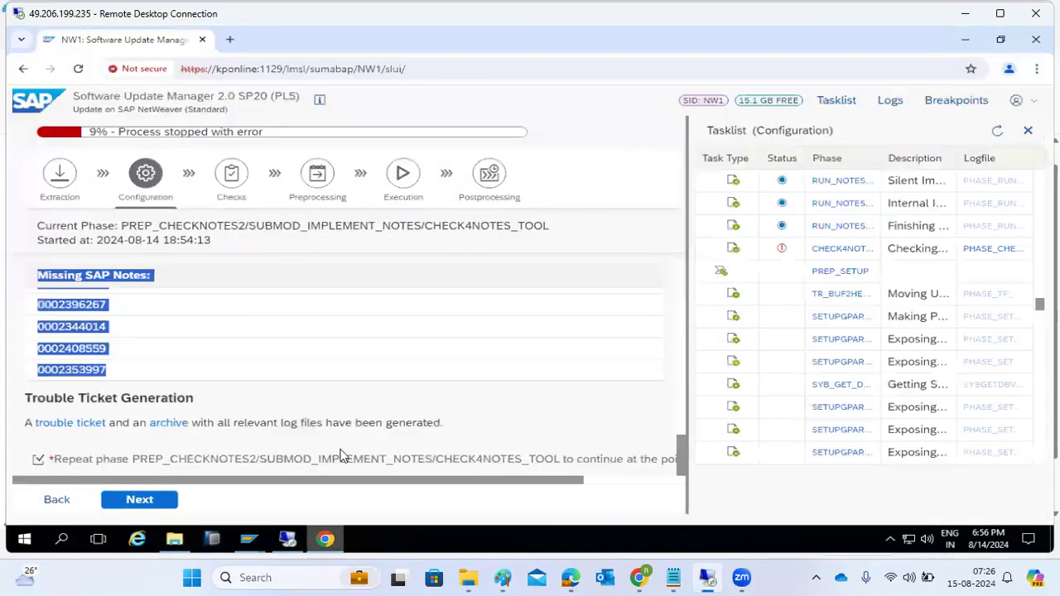
{"action": "left_click", "coordinate": [230, 39]}
{"action": "type", "text": "ser"}
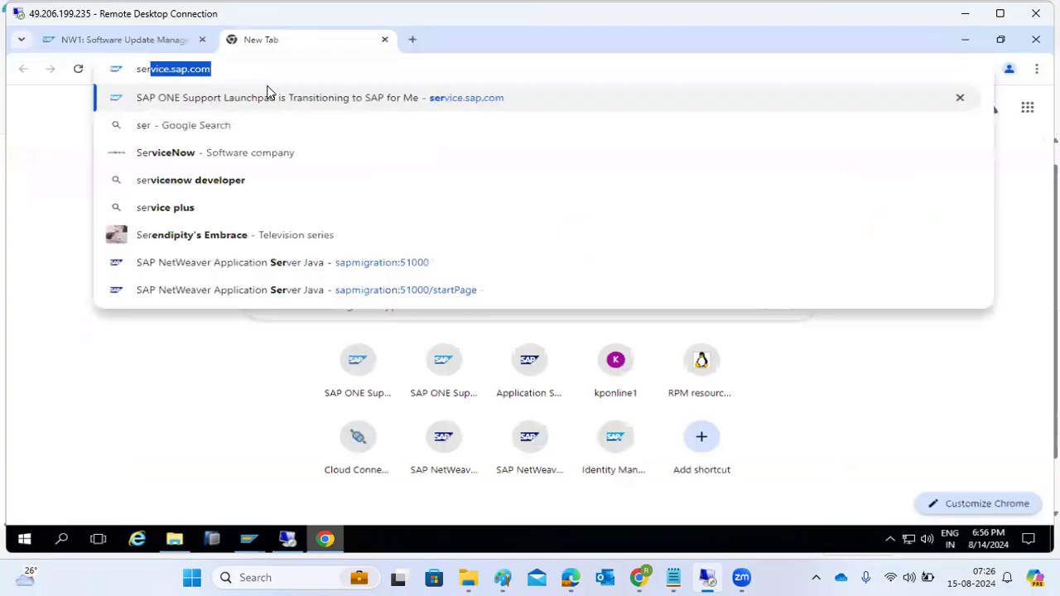
{"action": "left_click", "coordinate": [278, 104]}
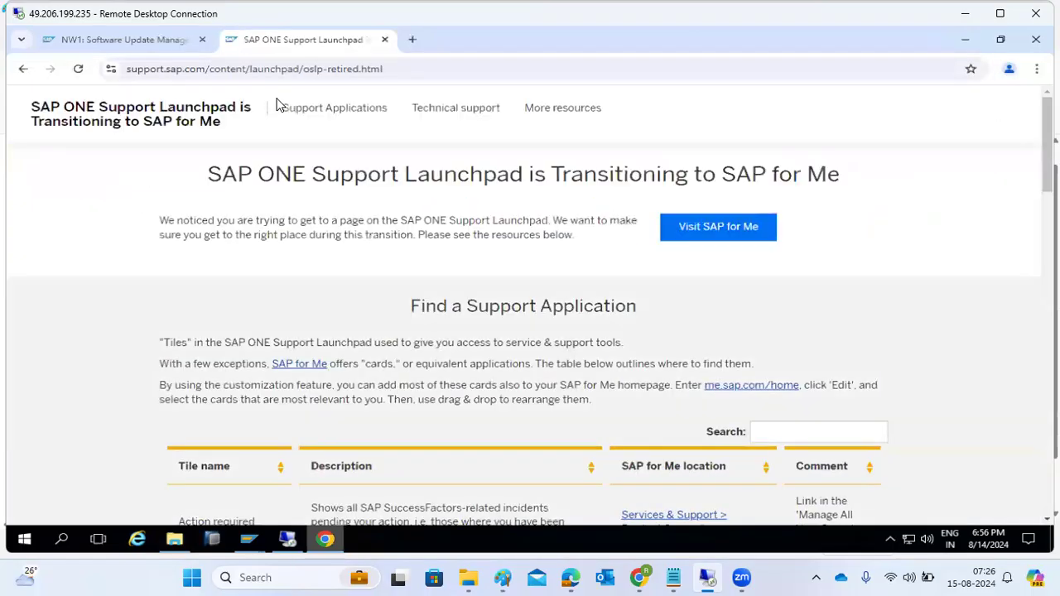
{"action": "left_click", "coordinate": [728, 225]}
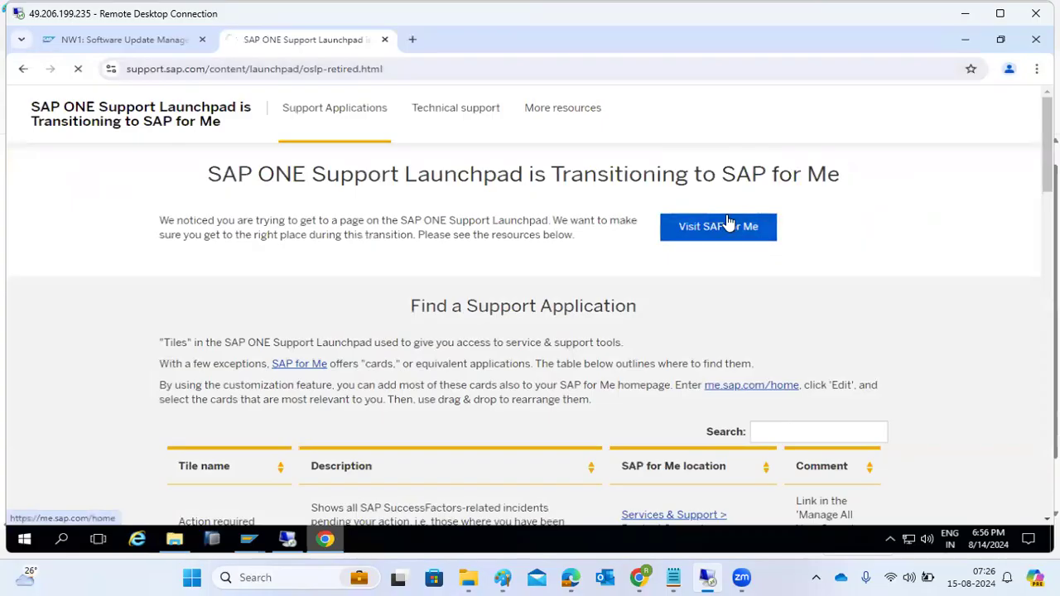